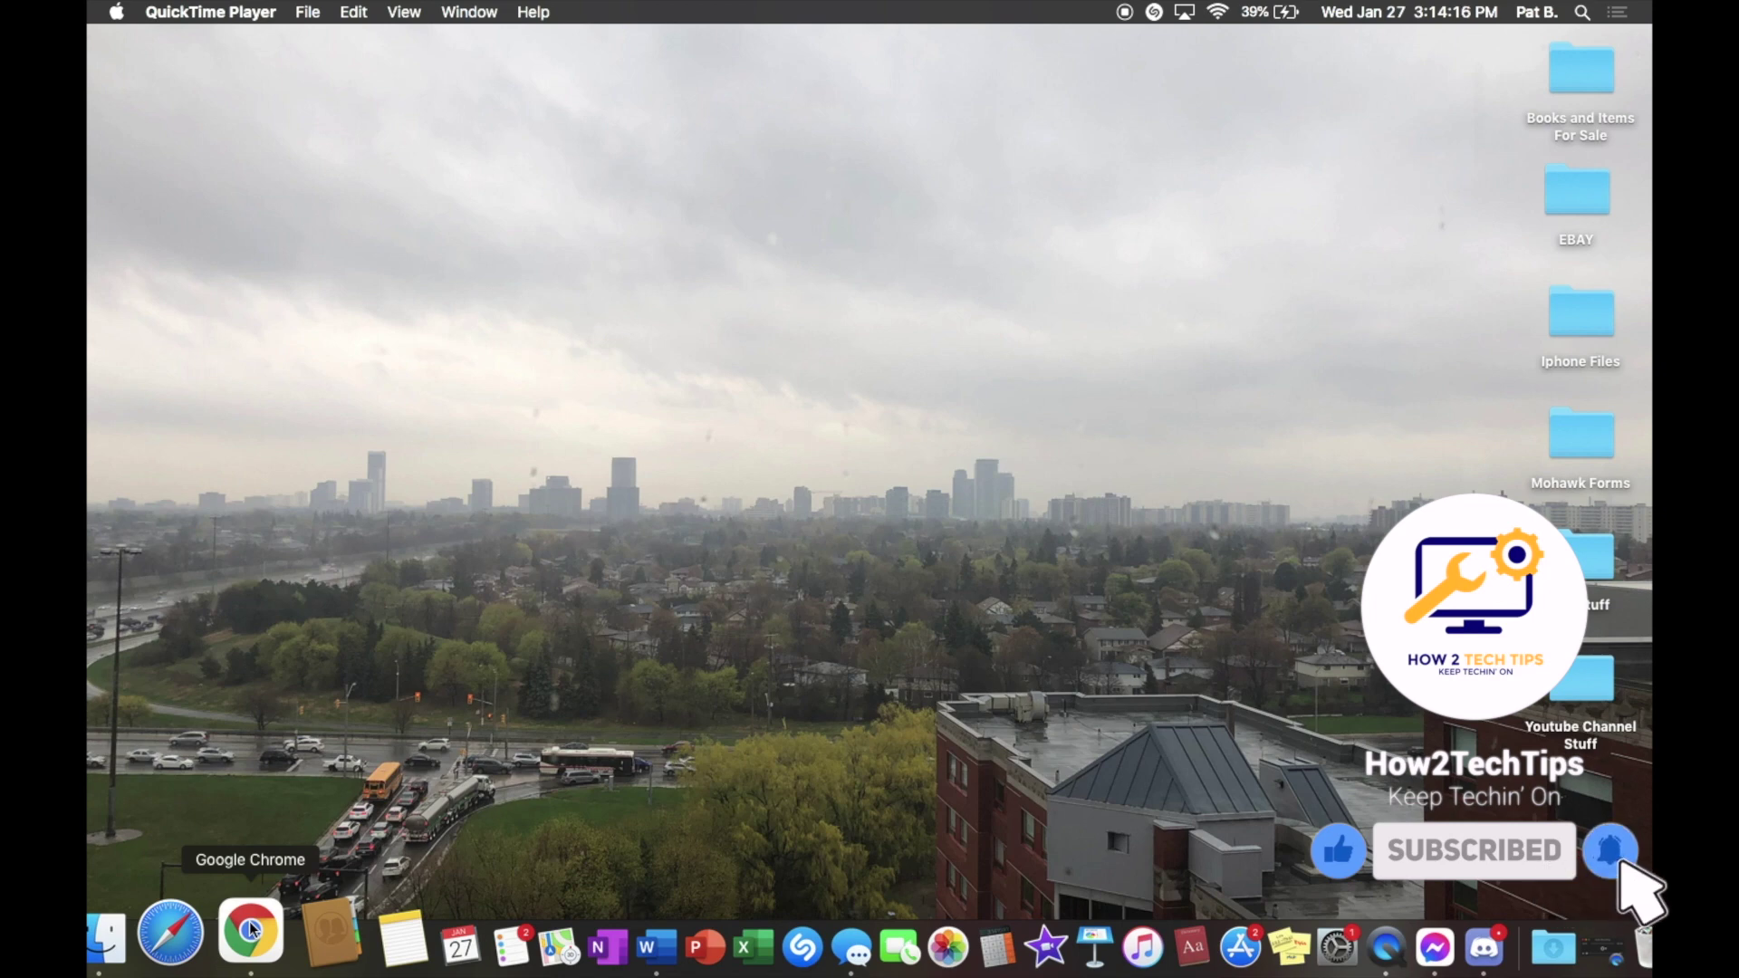
# Step: Launch Chrome and go to gmail.com to load the Gmail inbox
pyautogui.click(250, 929)
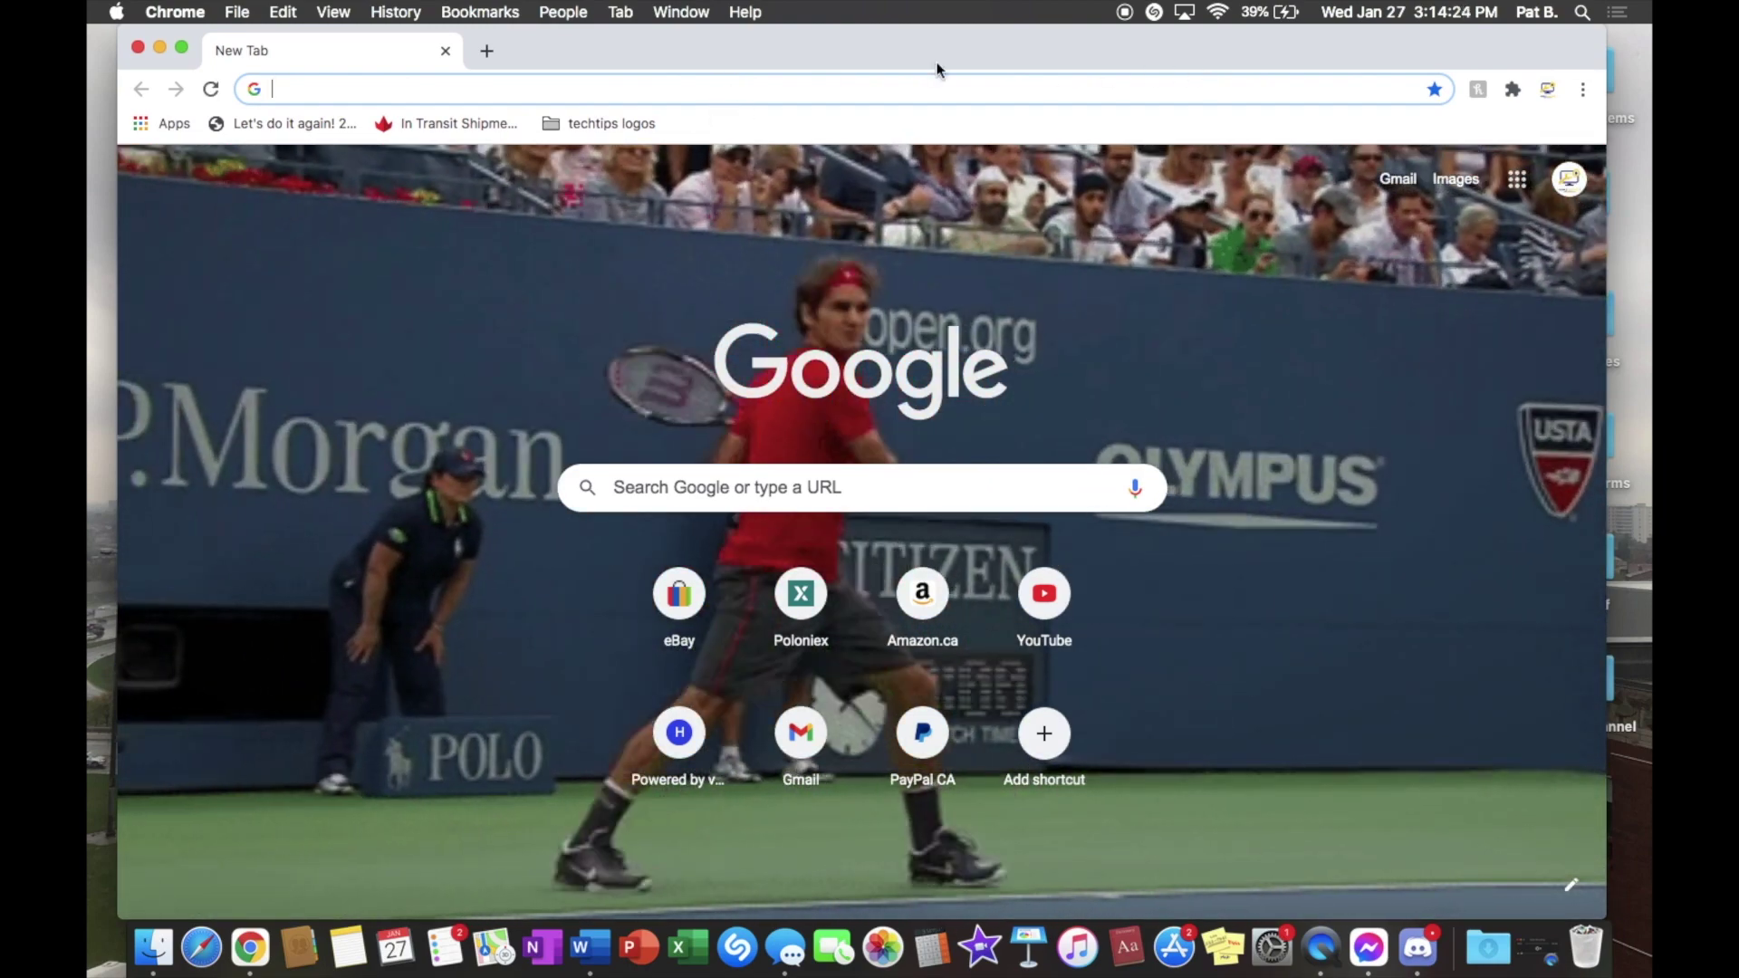
pyautogui.write('gmail.com')
pyautogui.press('Return')
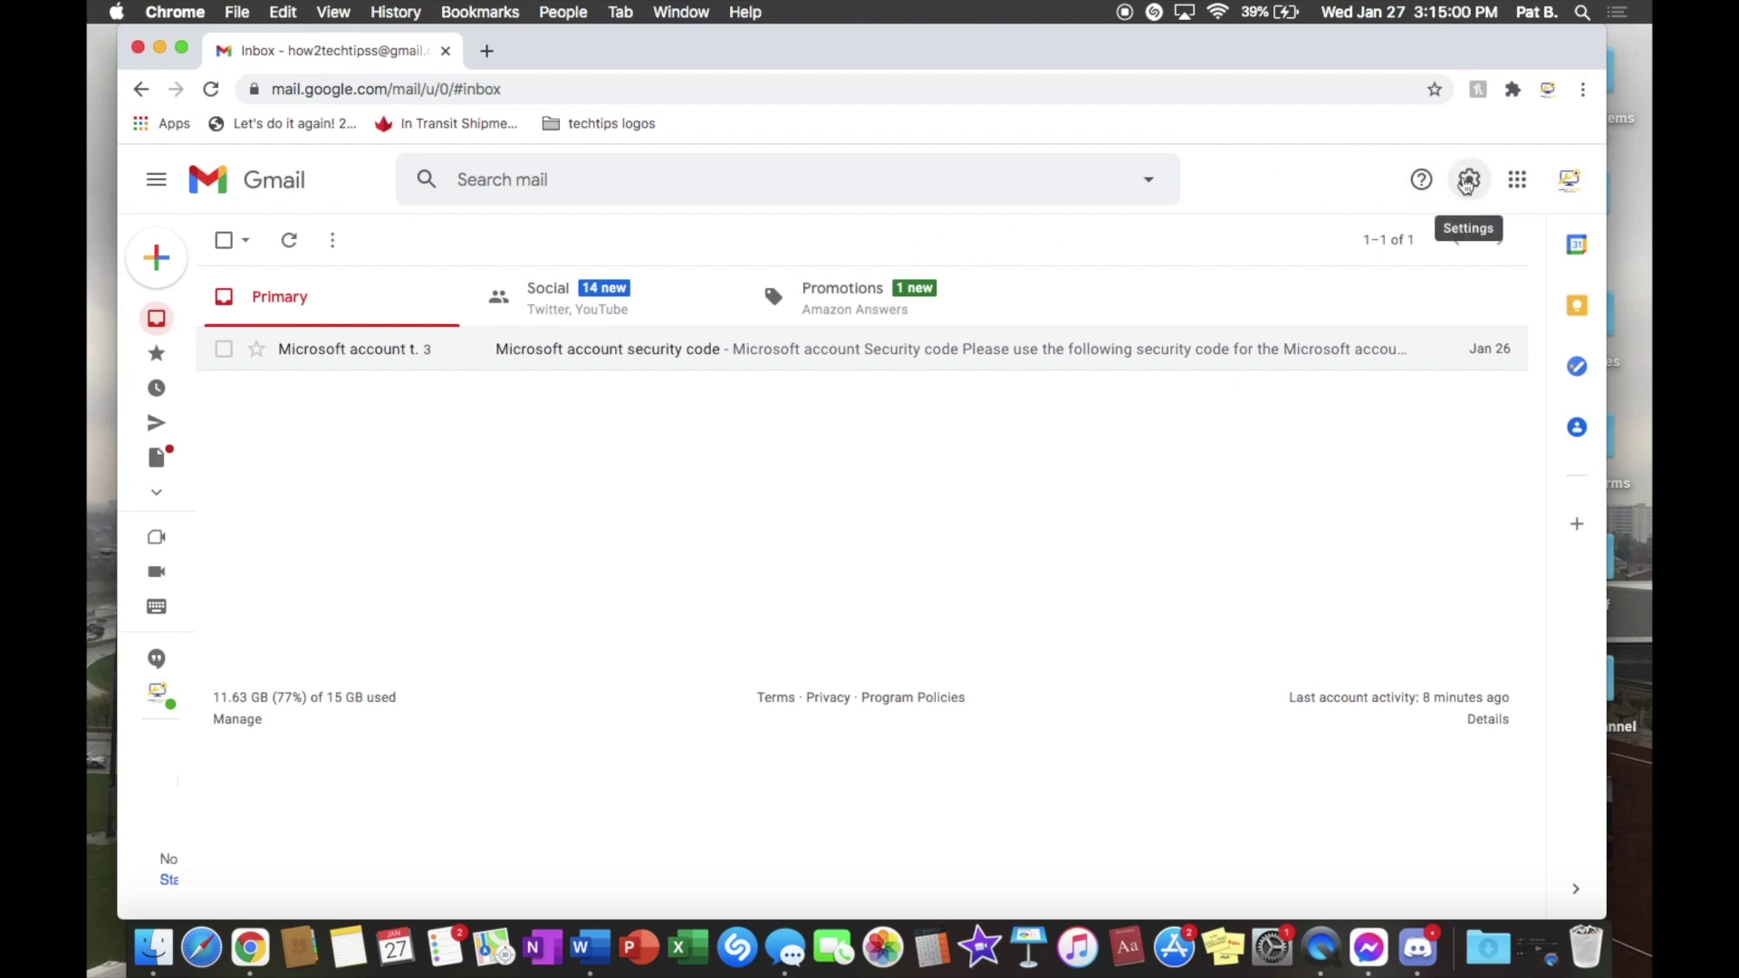
# Step: Open Gmail's full settings from the gear menu and go to the Forwarding and POP/IMAP tab
pyautogui.click(1467, 181)
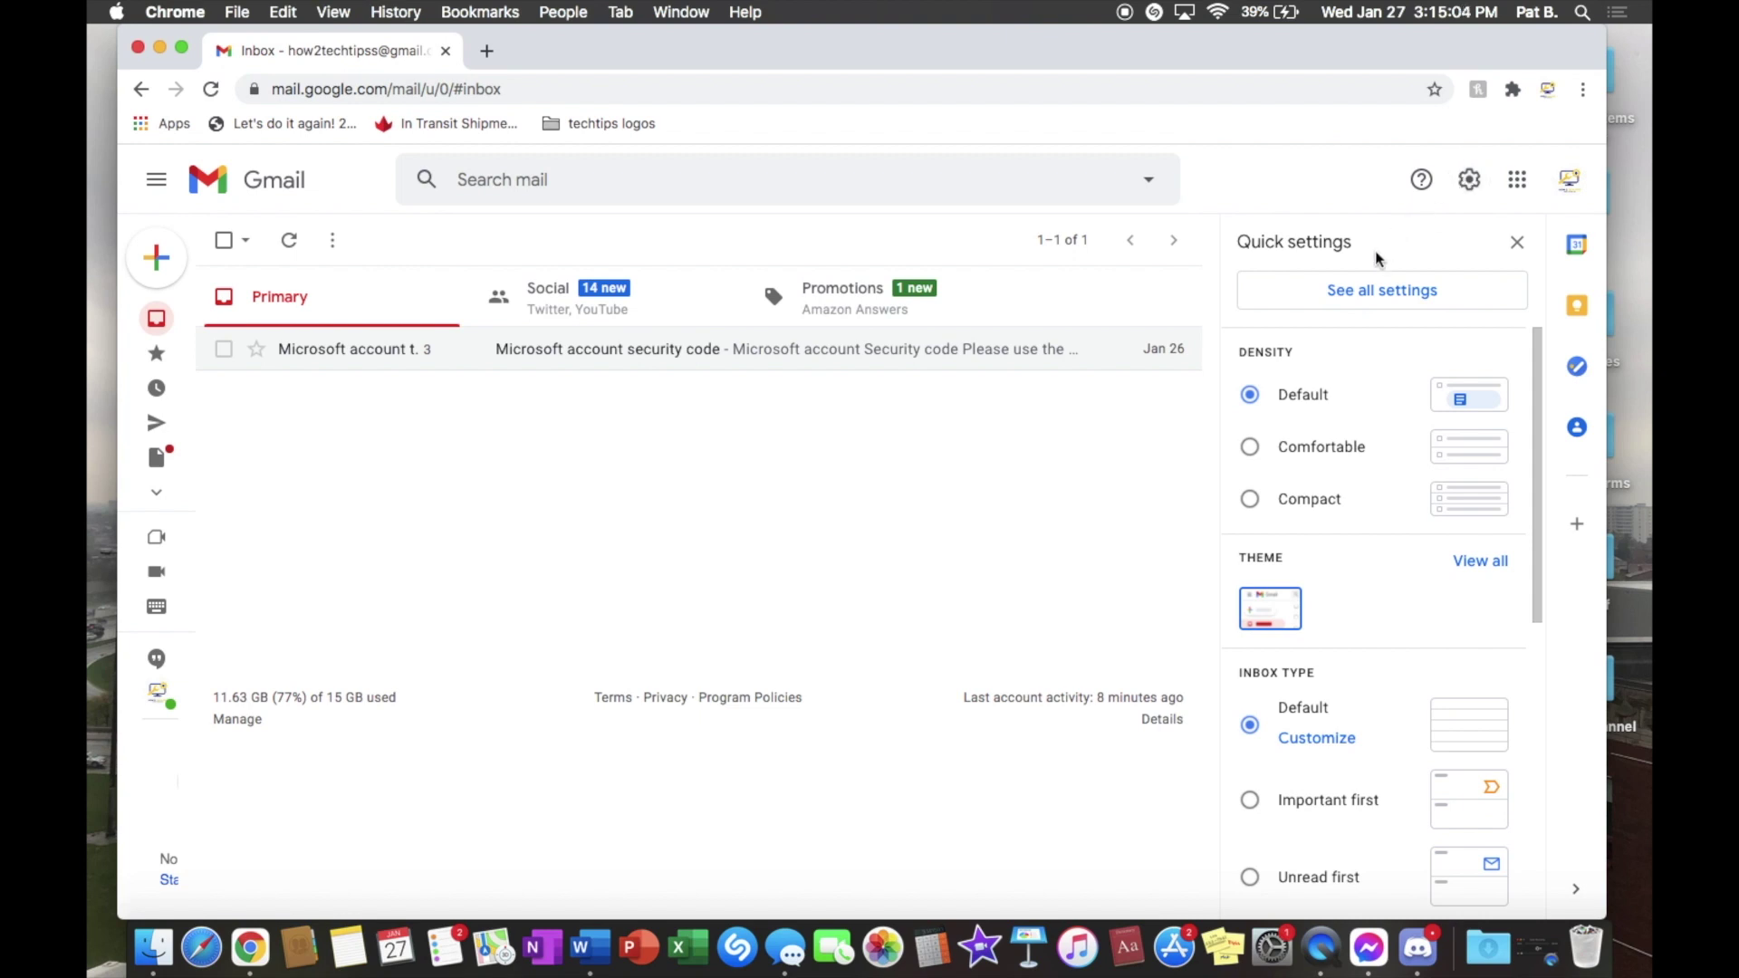
pyautogui.click(1367, 299)
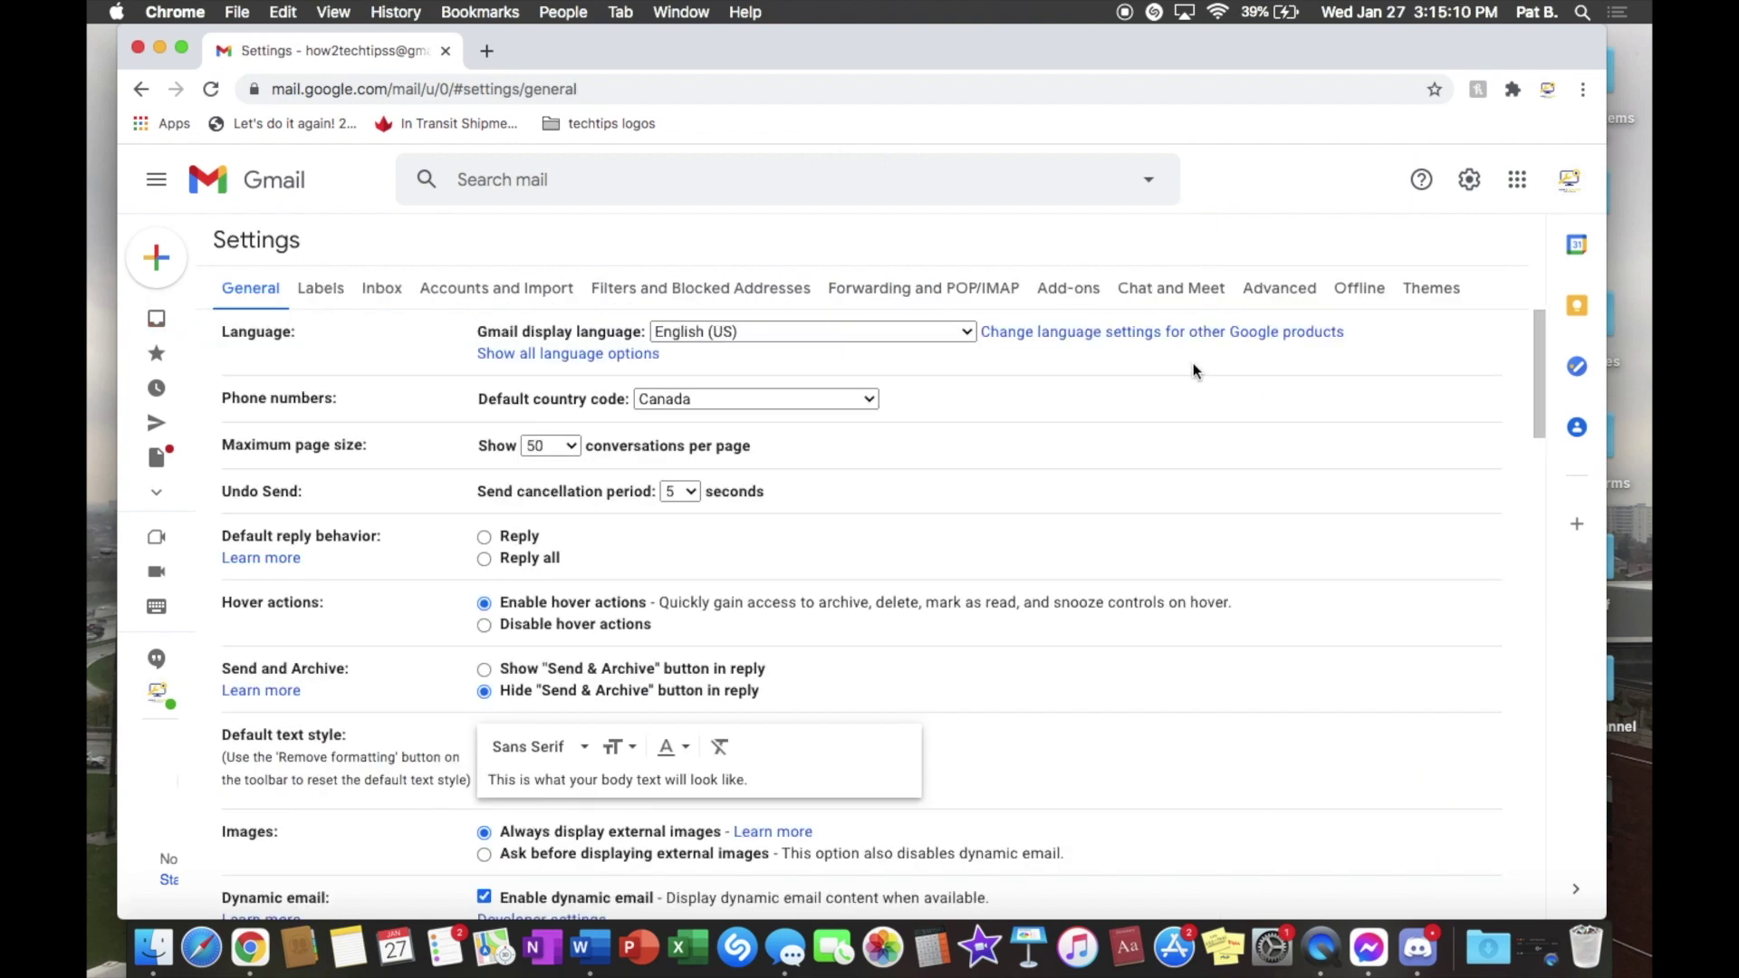
pyautogui.scroll(-3, 603, 436)
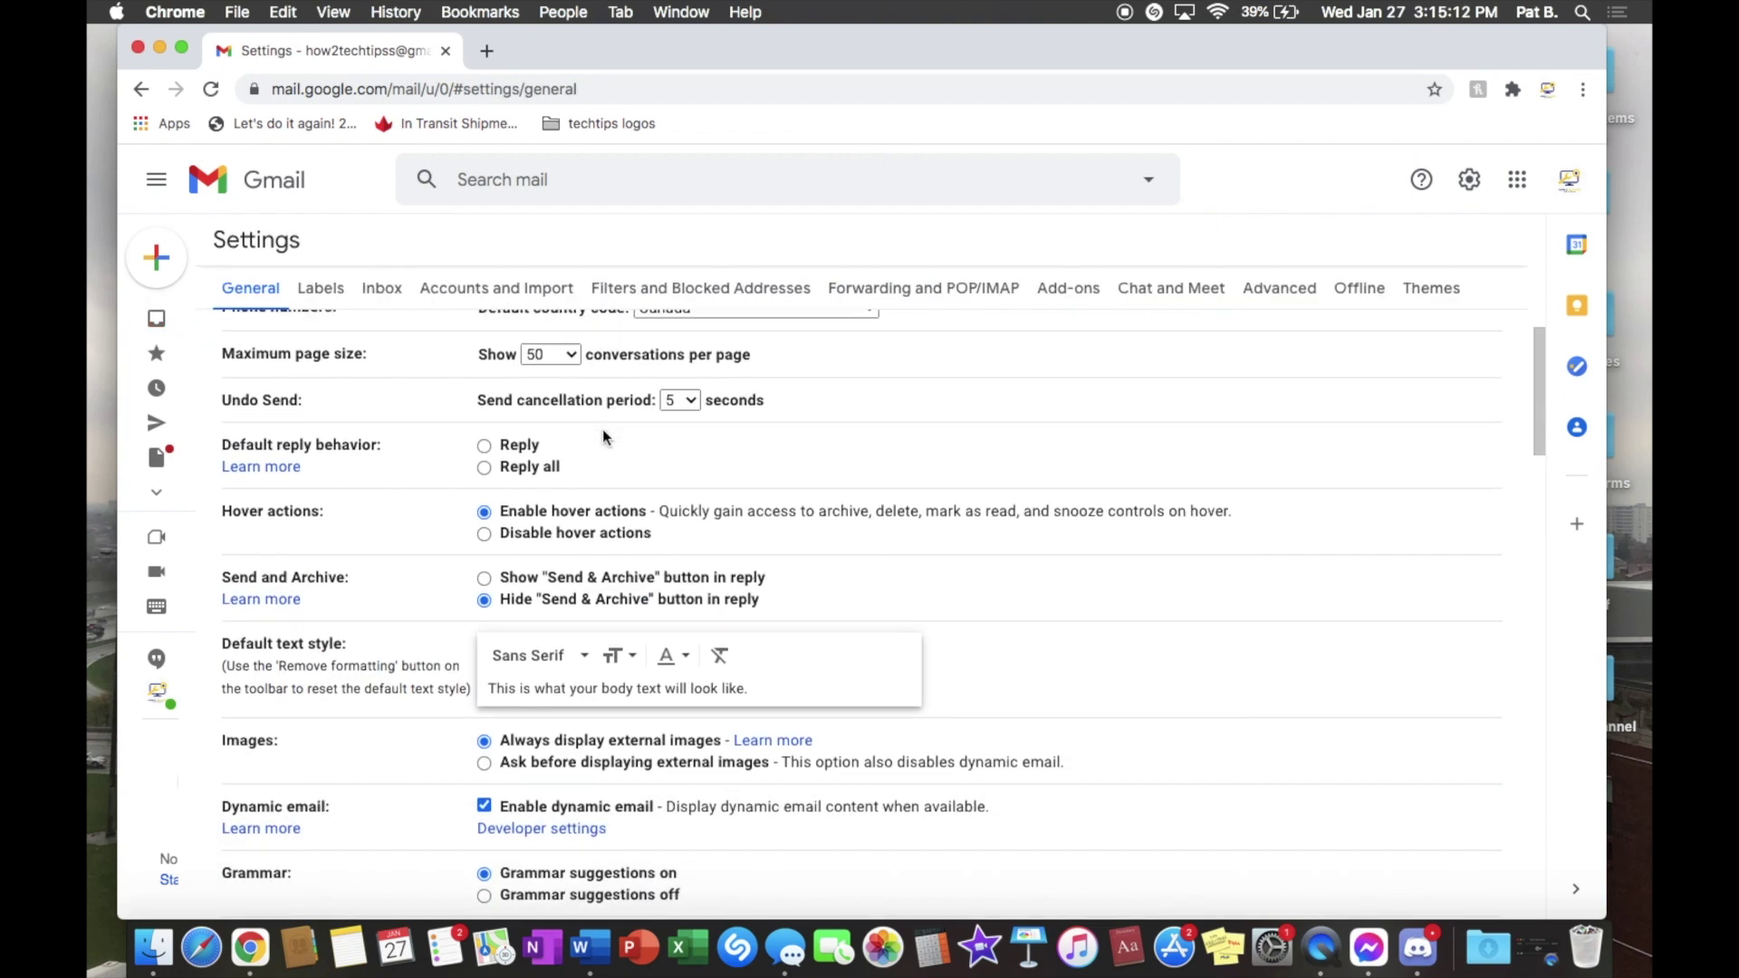
pyautogui.scroll(3, 603, 437)
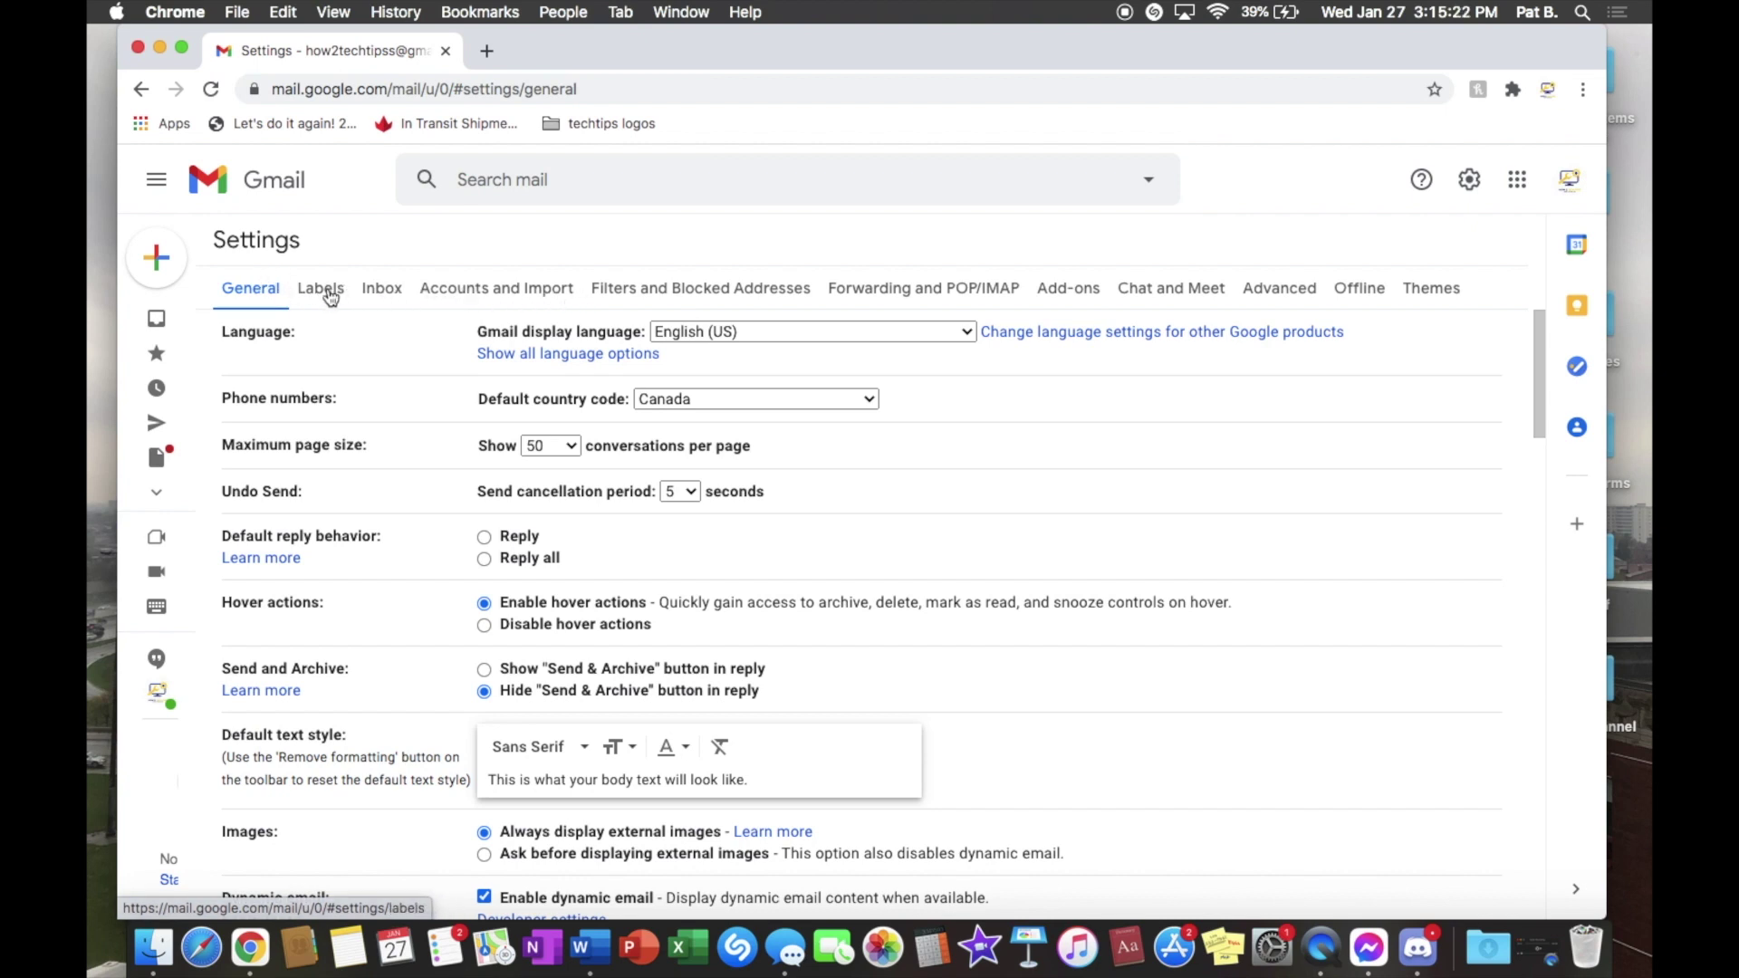
pyautogui.click(331, 292)
pyautogui.click(373, 292)
pyautogui.click(321, 290)
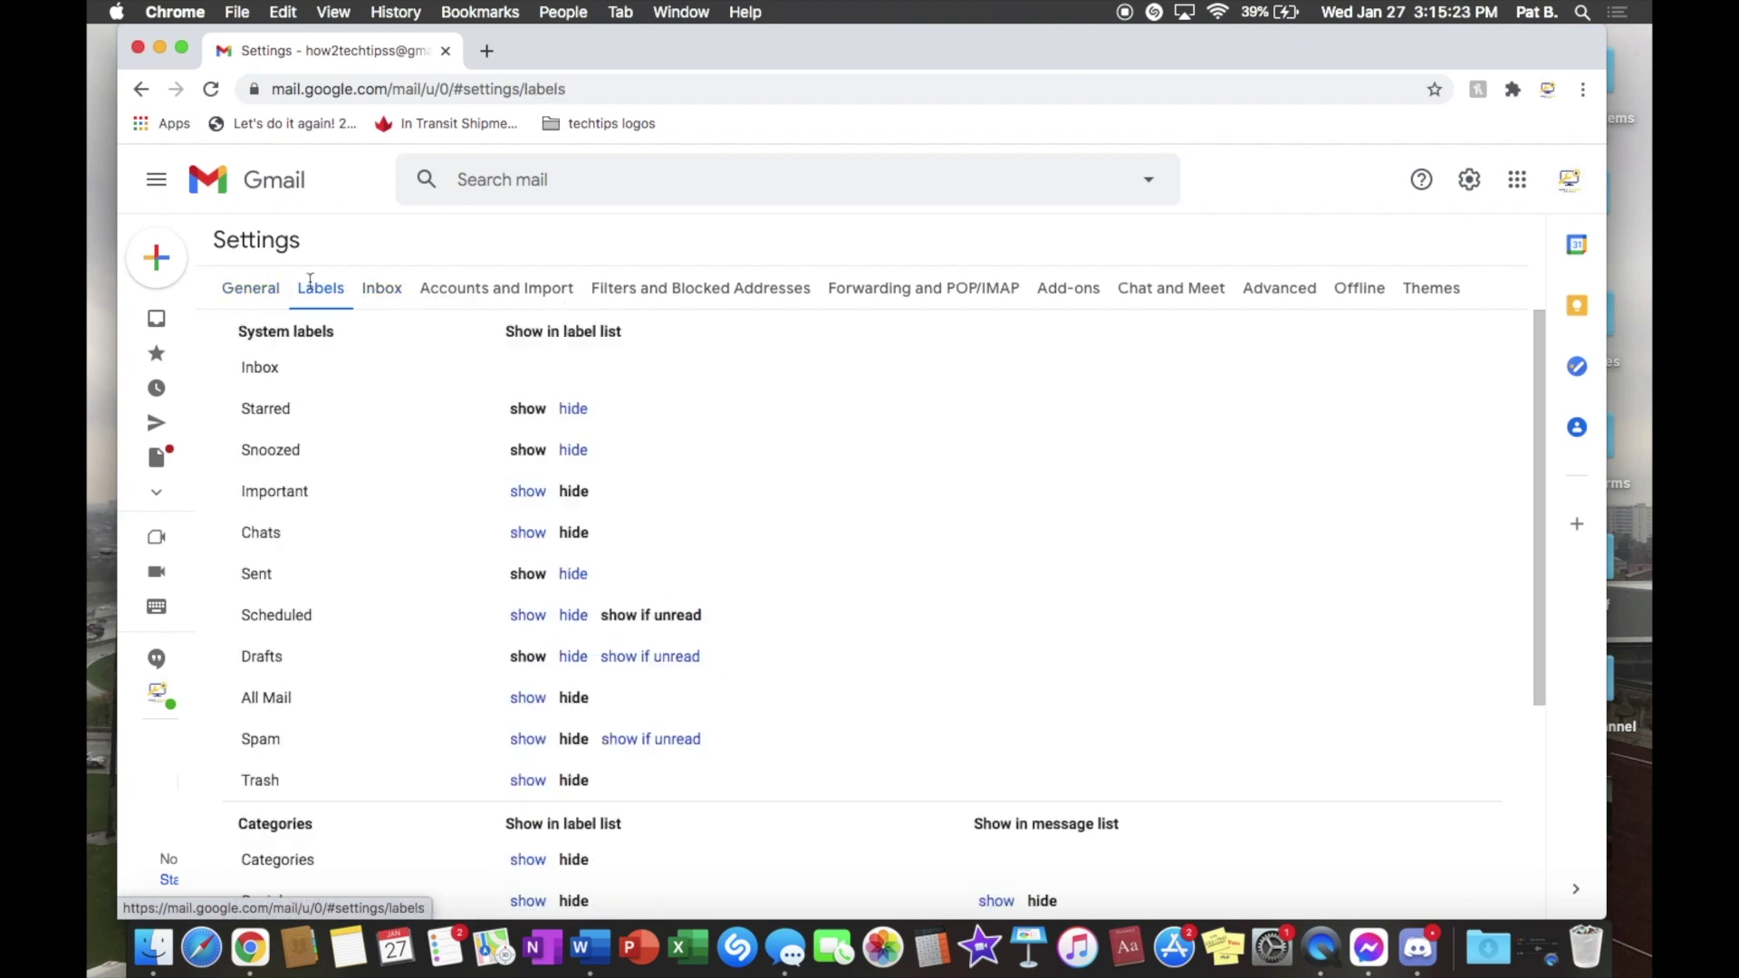
pyautogui.click(389, 290)
pyautogui.click(439, 288)
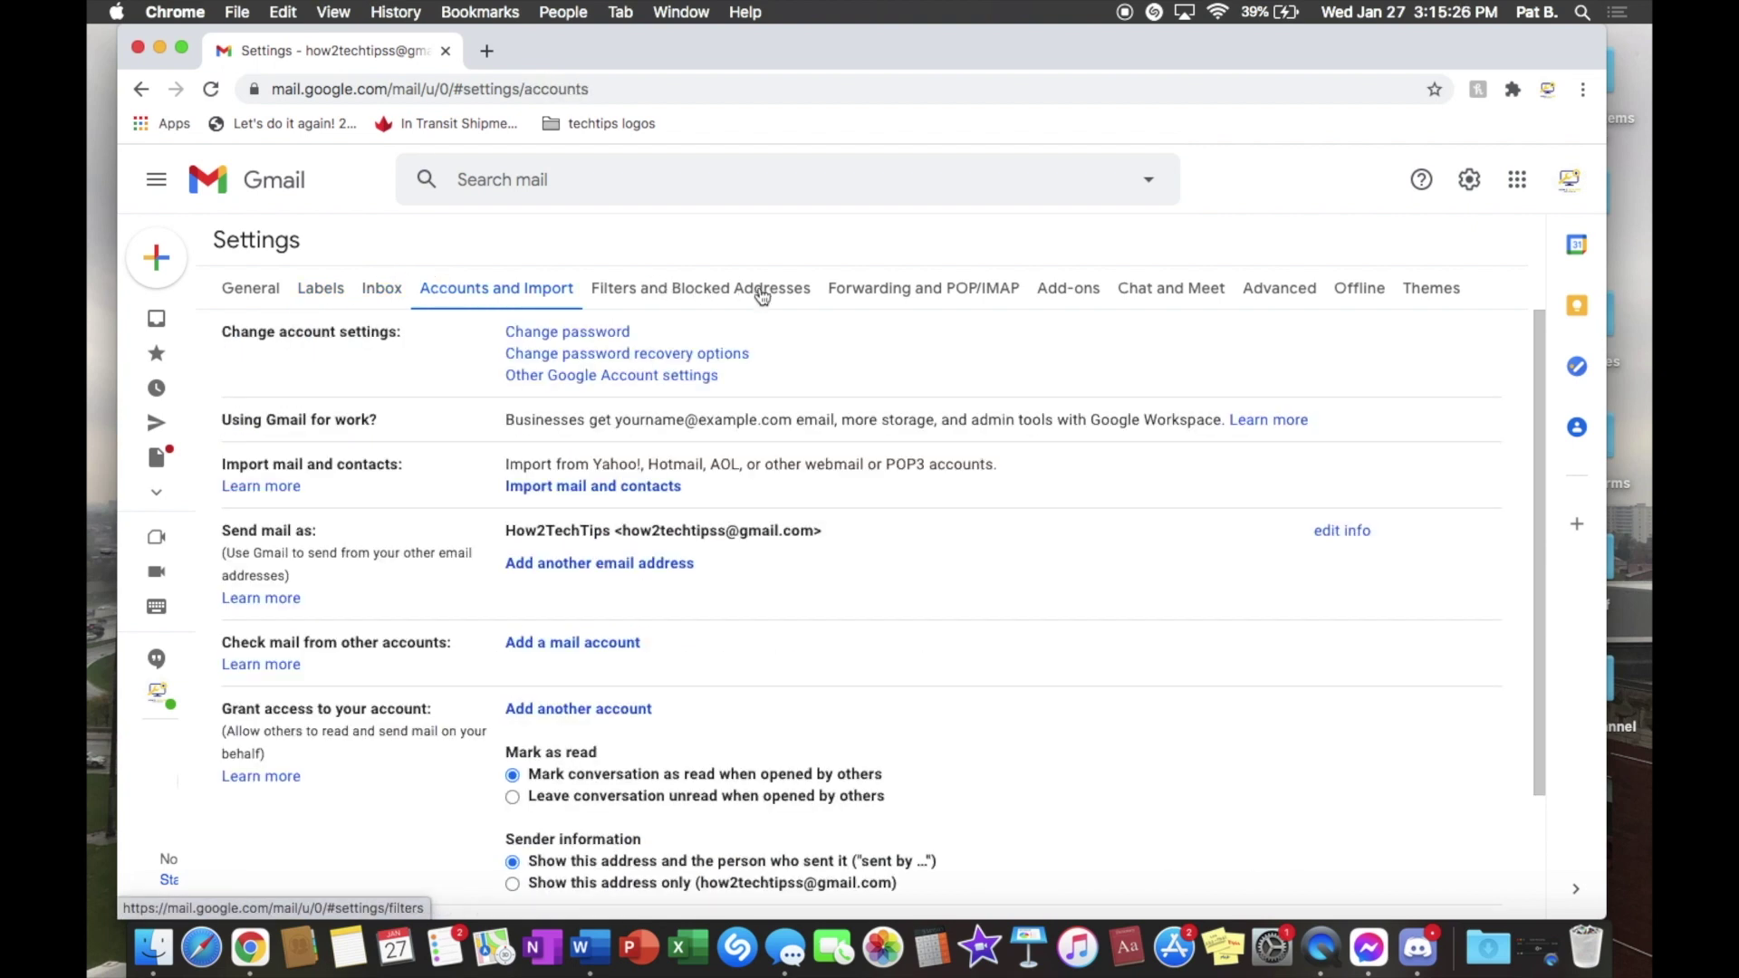
pyautogui.click(889, 292)
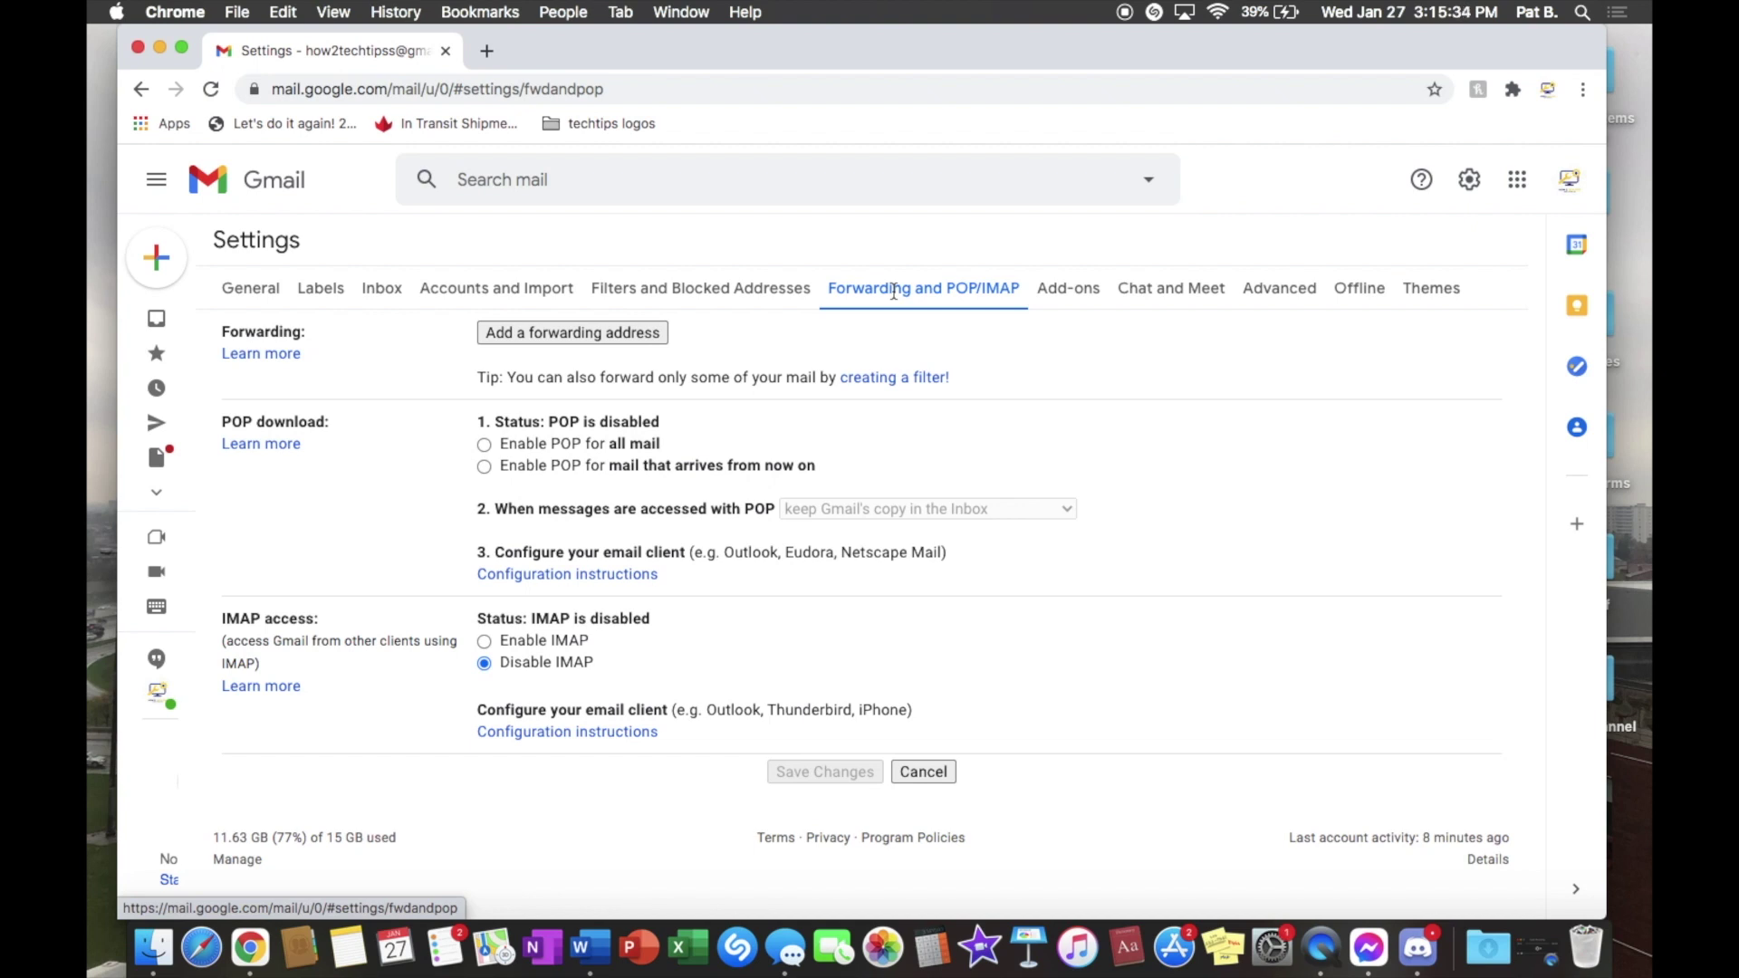
# Step: Add the Outlook.com address as a forwarding address so Gmail sends it a confirmation code
pyautogui.click(546, 339)
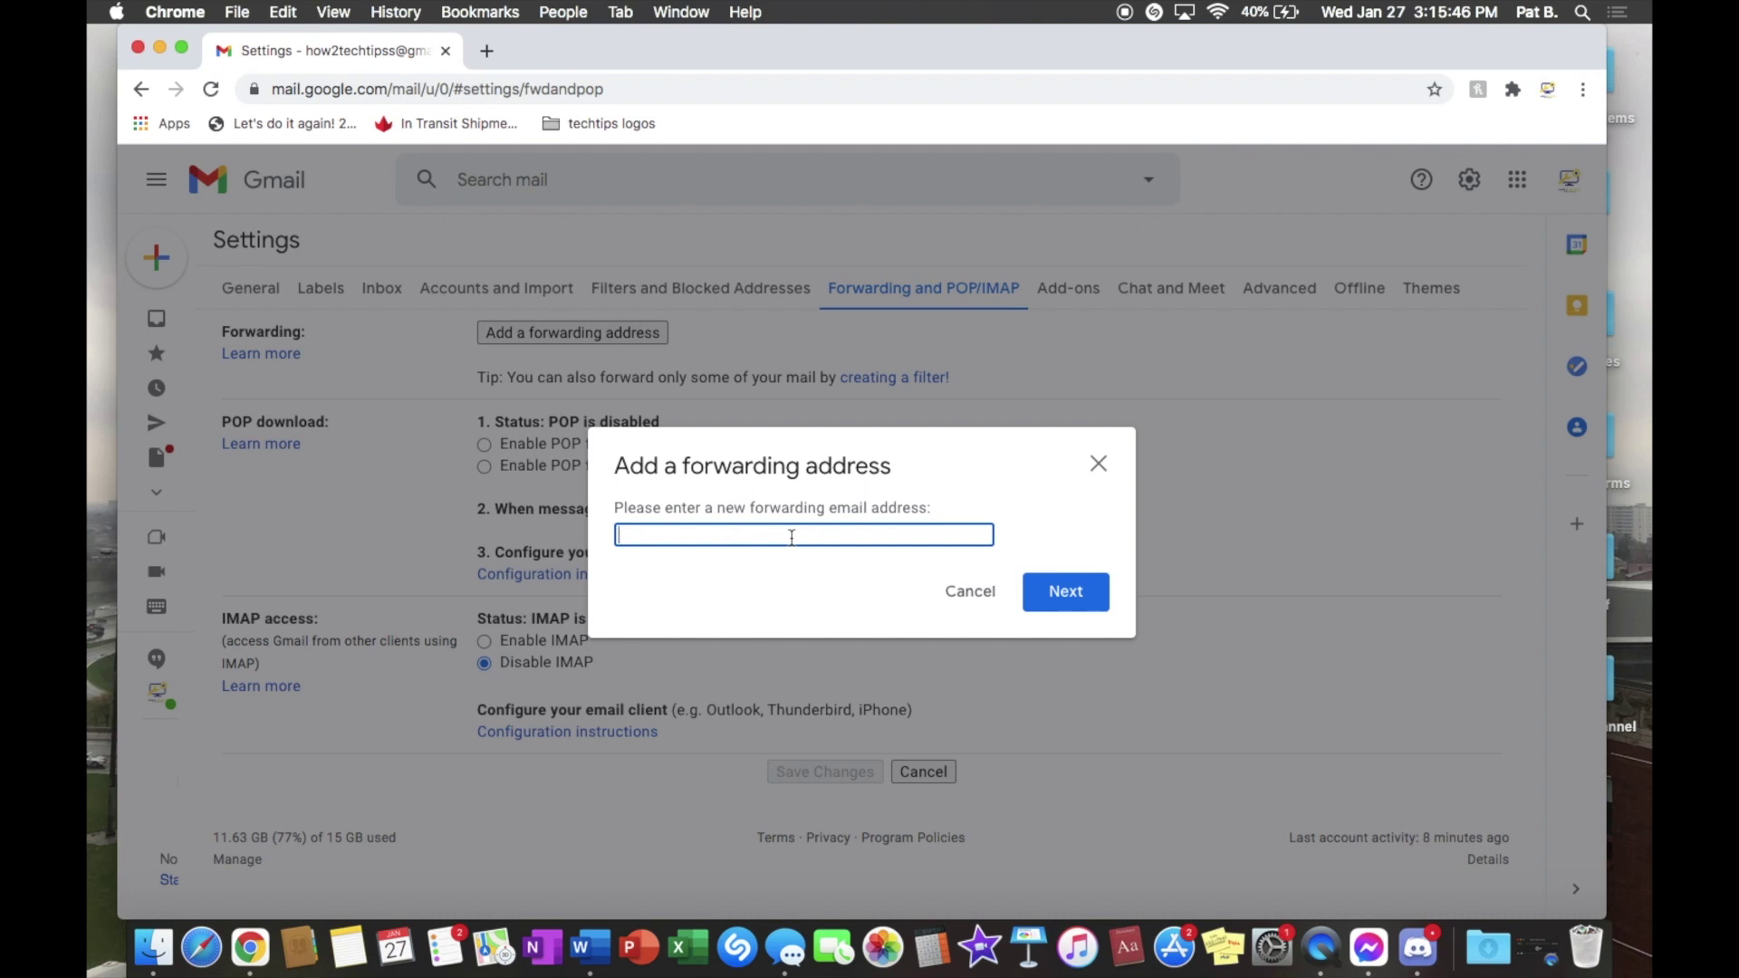
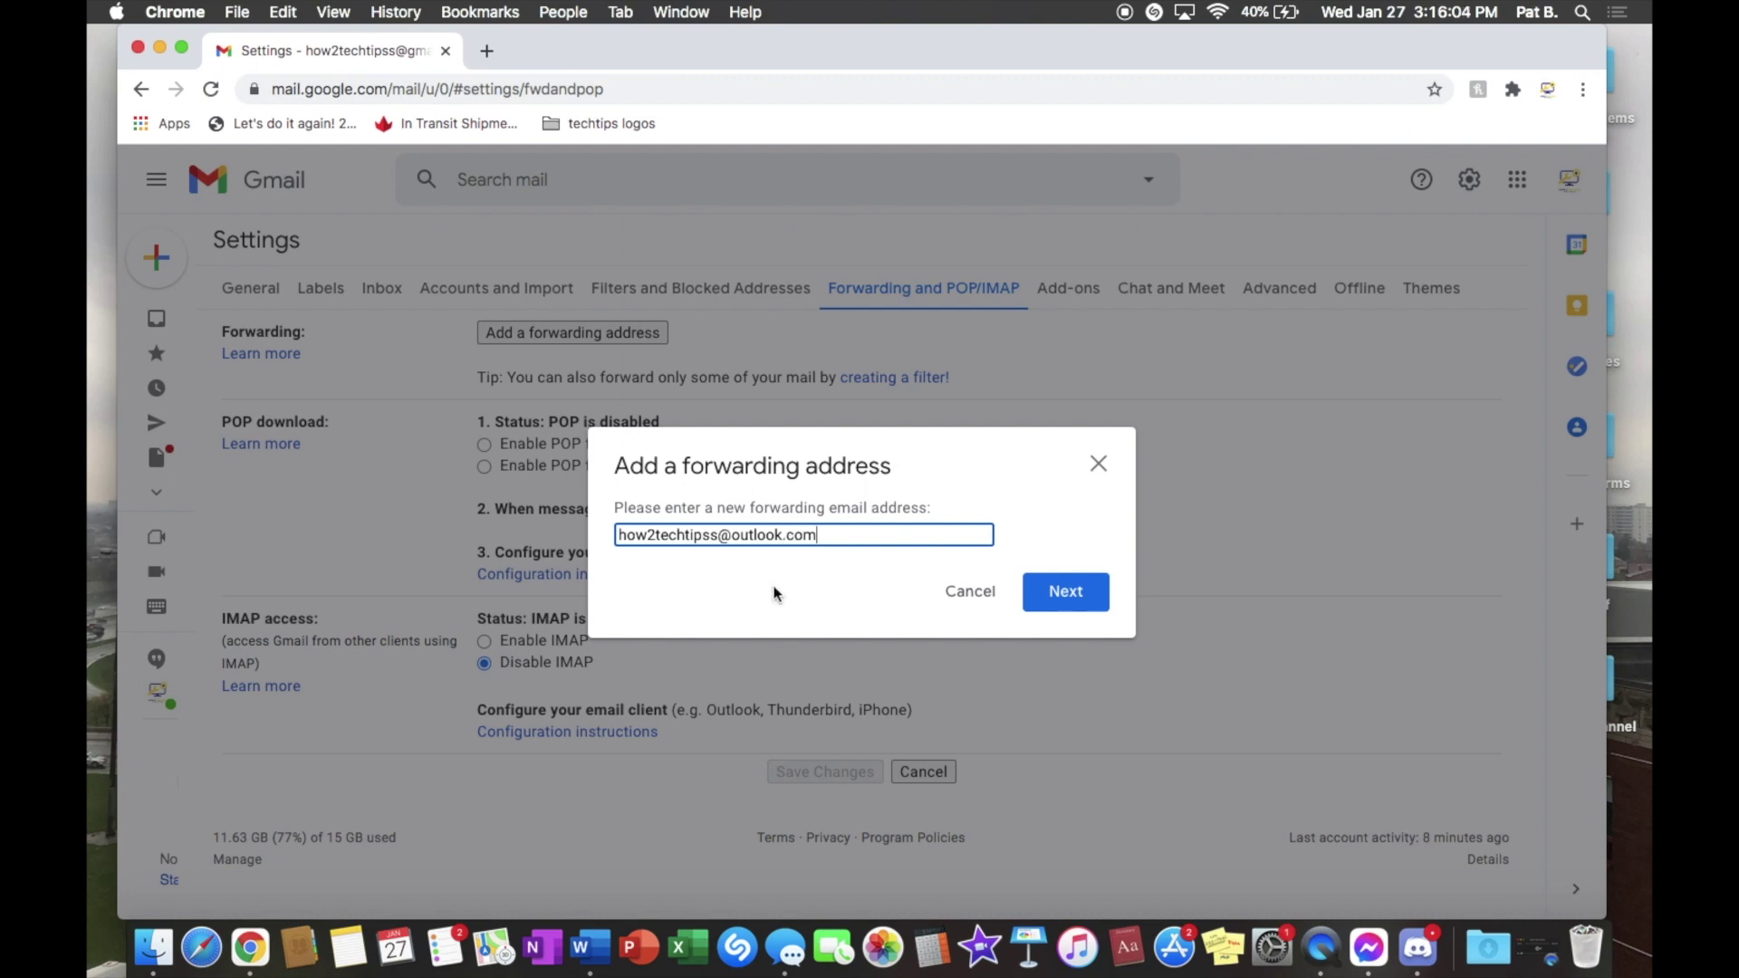
pyautogui.click(1074, 594)
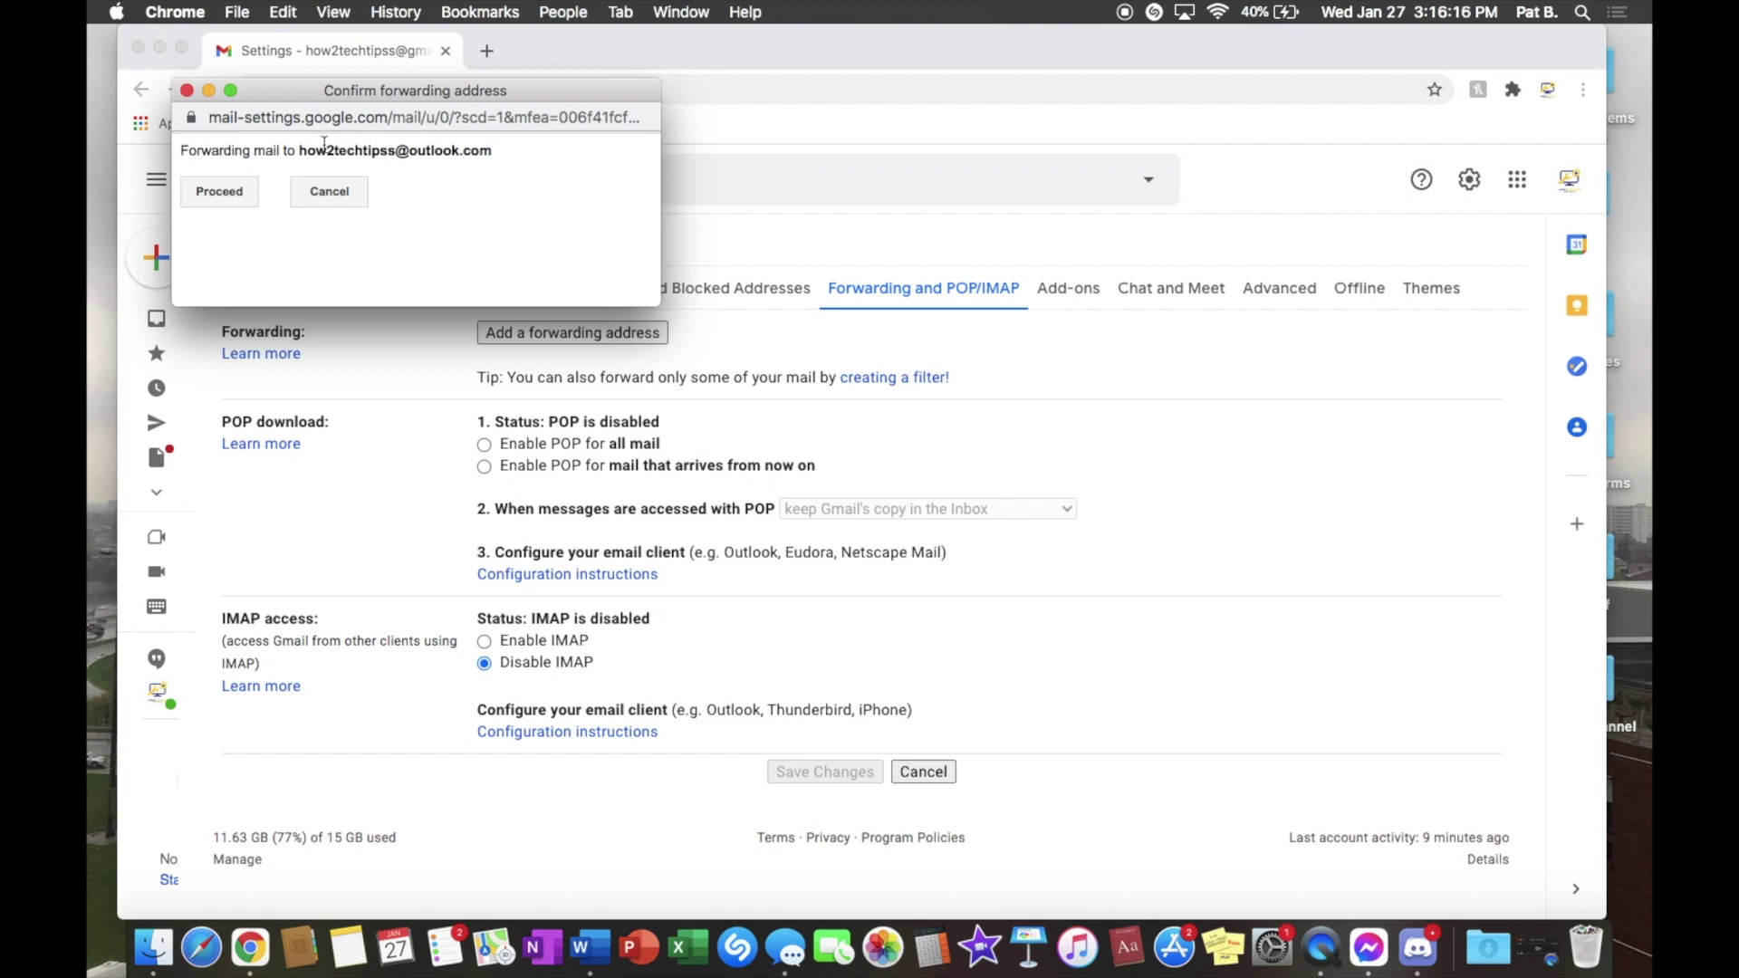
pyautogui.click(245, 197)
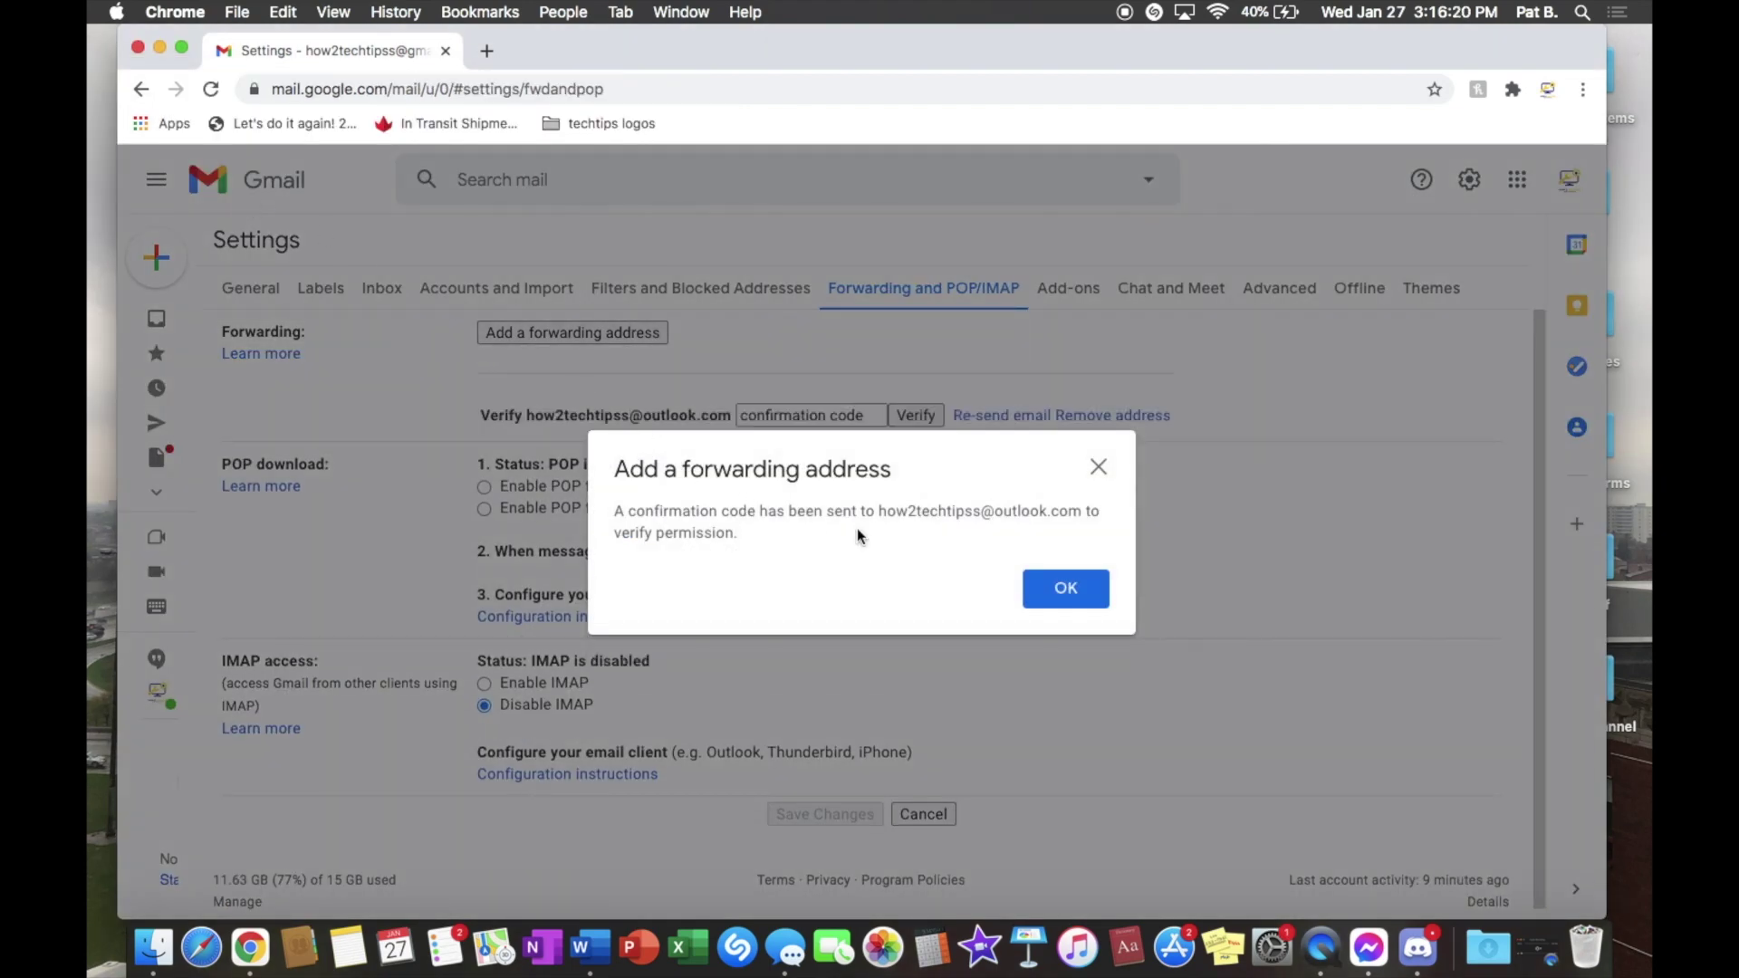
pyautogui.click(1074, 589)
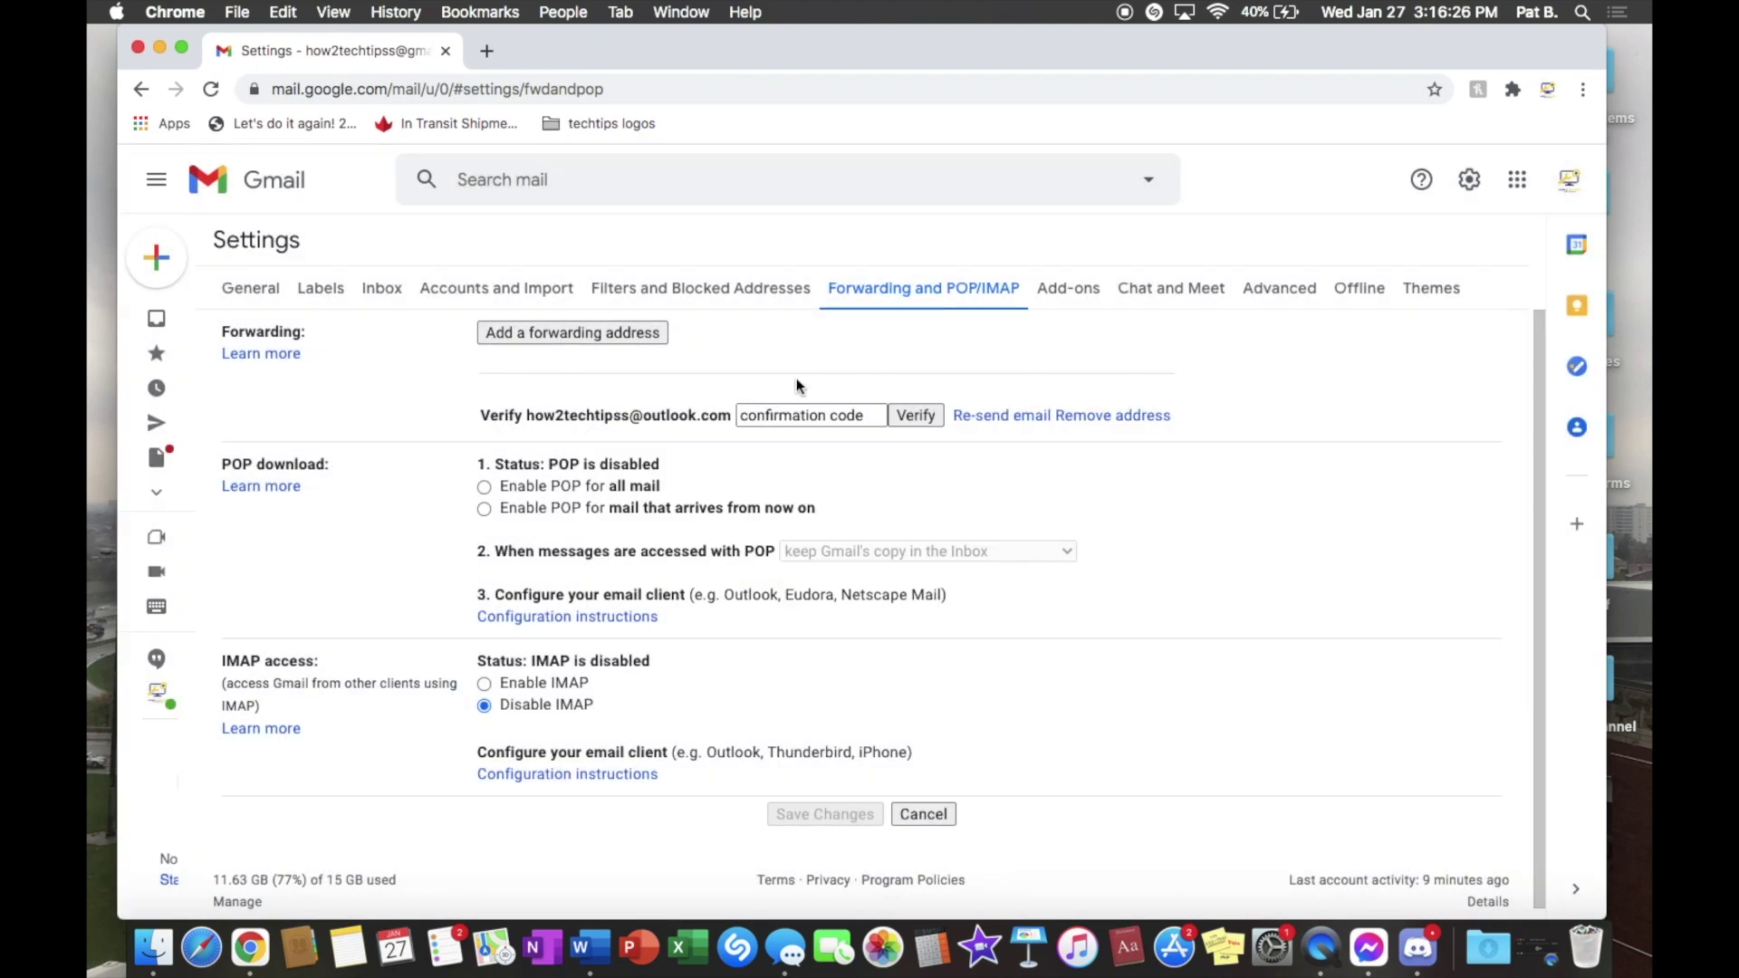
pyautogui.click(793, 413)
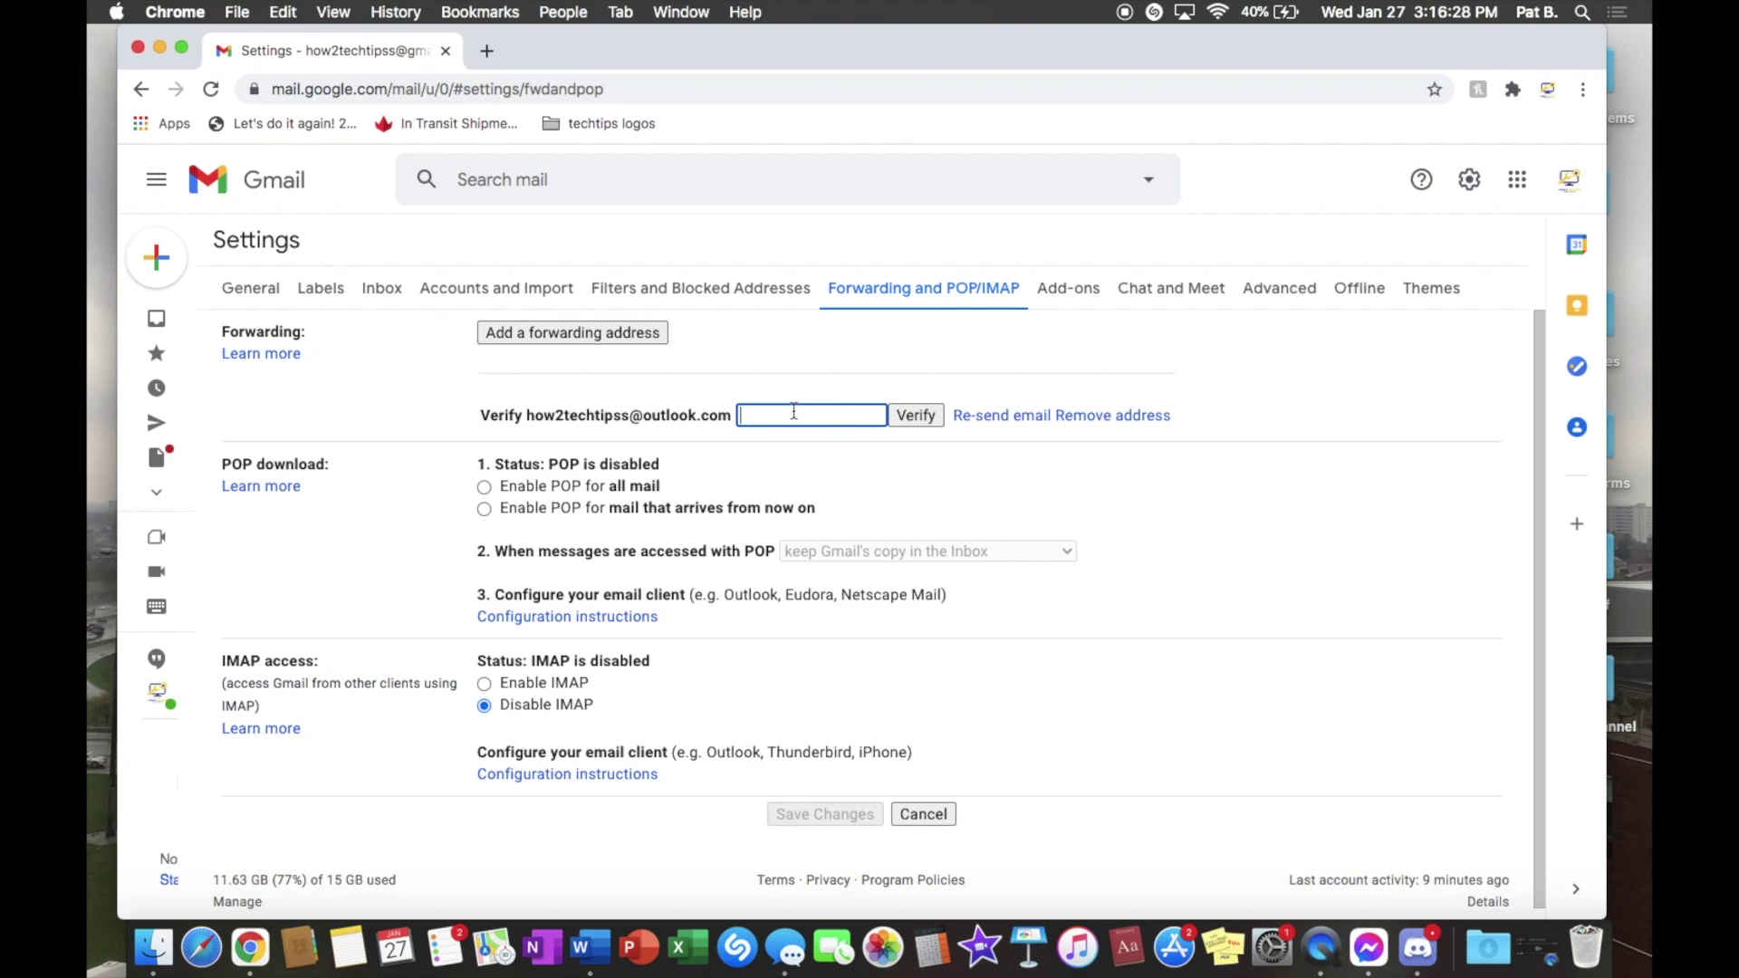
pyautogui.click(487, 51)
# Step: Go to outlook.com and open Gmail's forwarding confirmation message
pyautogui.write('outlook')
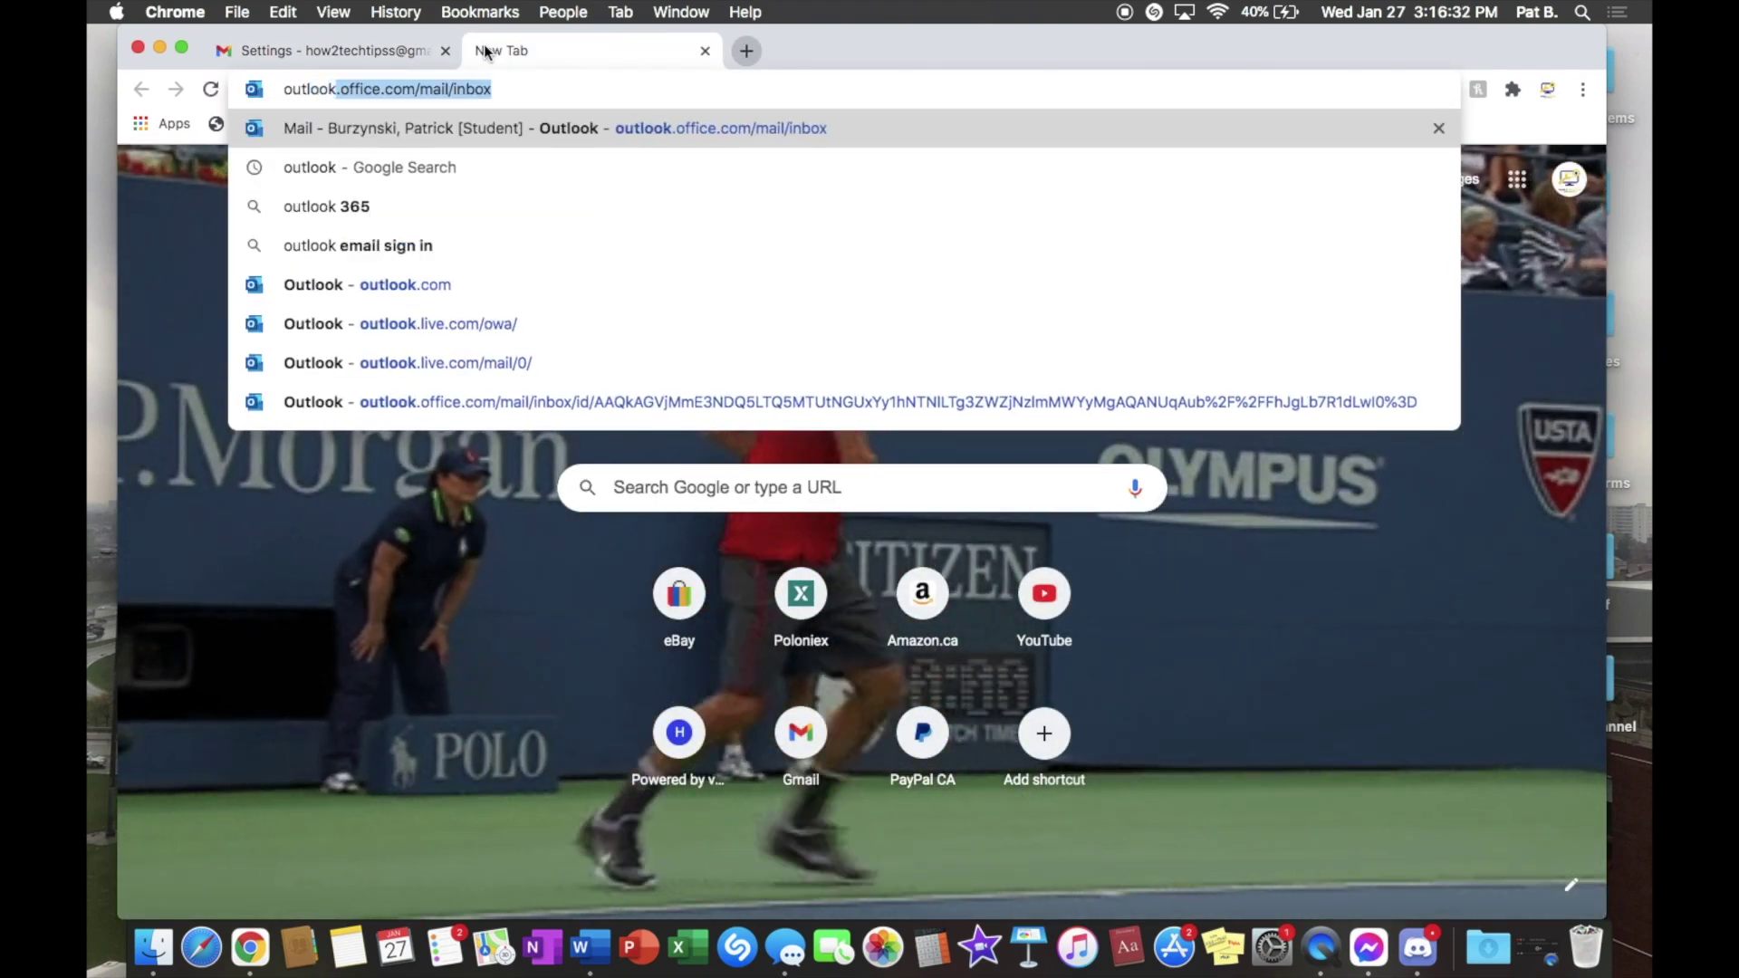
pyautogui.write(',c')
pyautogui.press('BackSpace')
pyautogui.press('BackSpace')
pyautogui.write('.com')
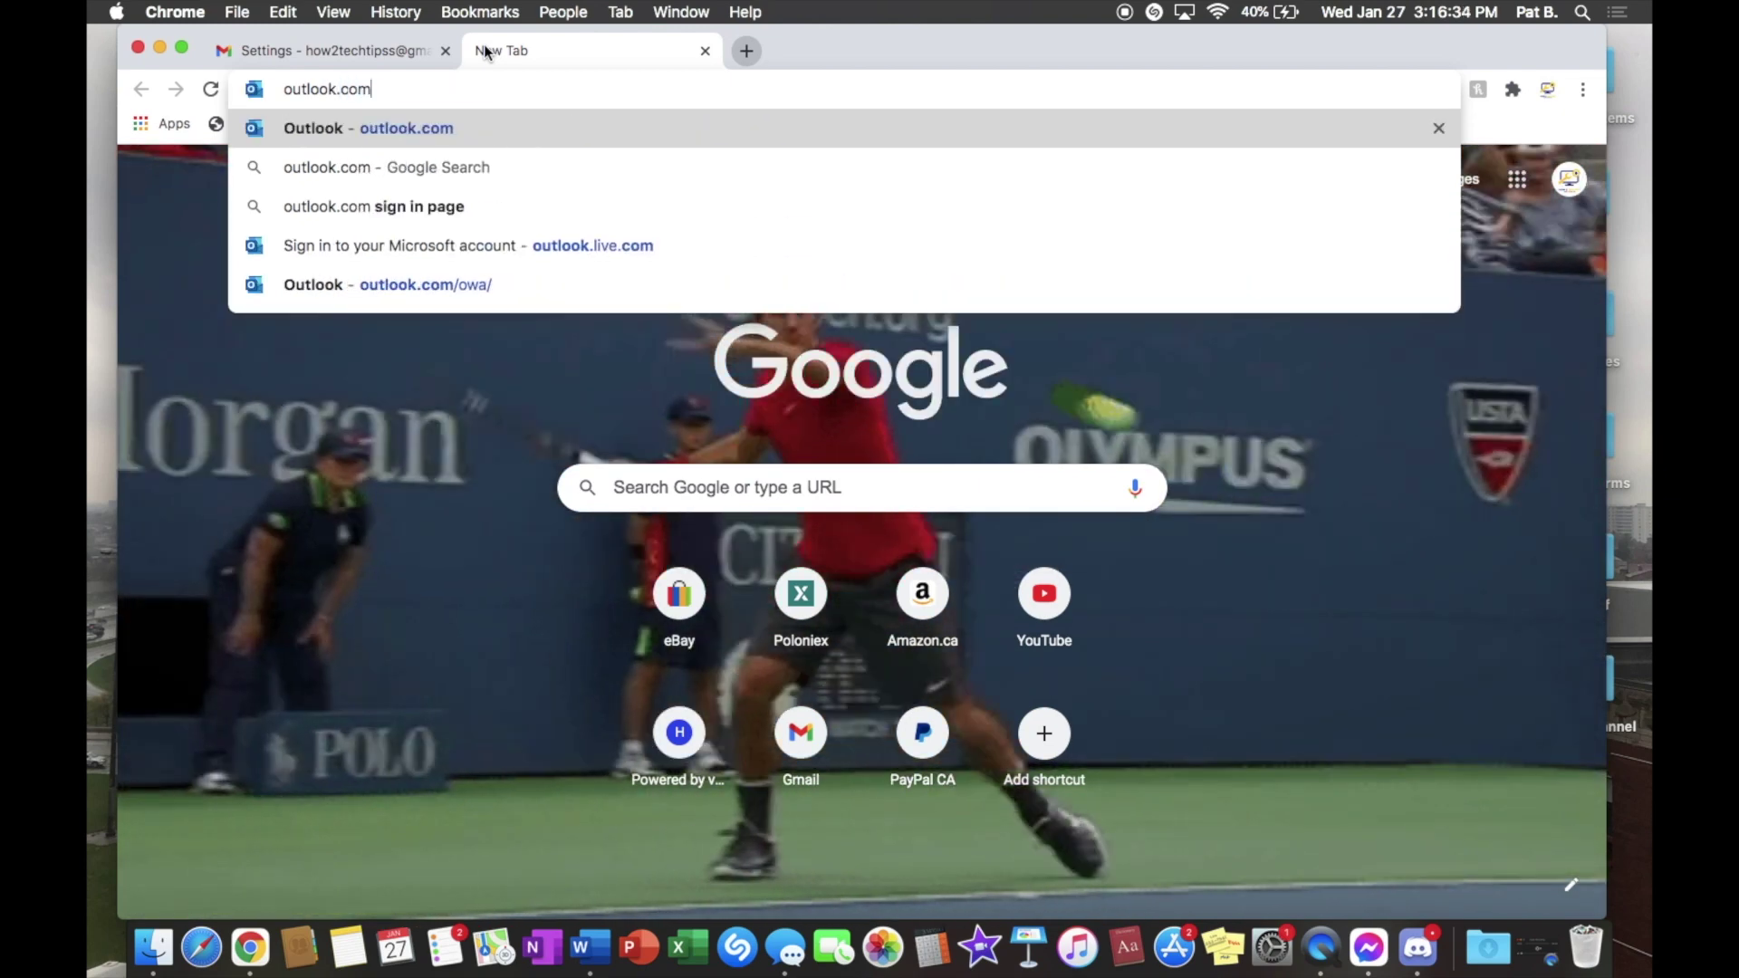
pyautogui.press('Return')
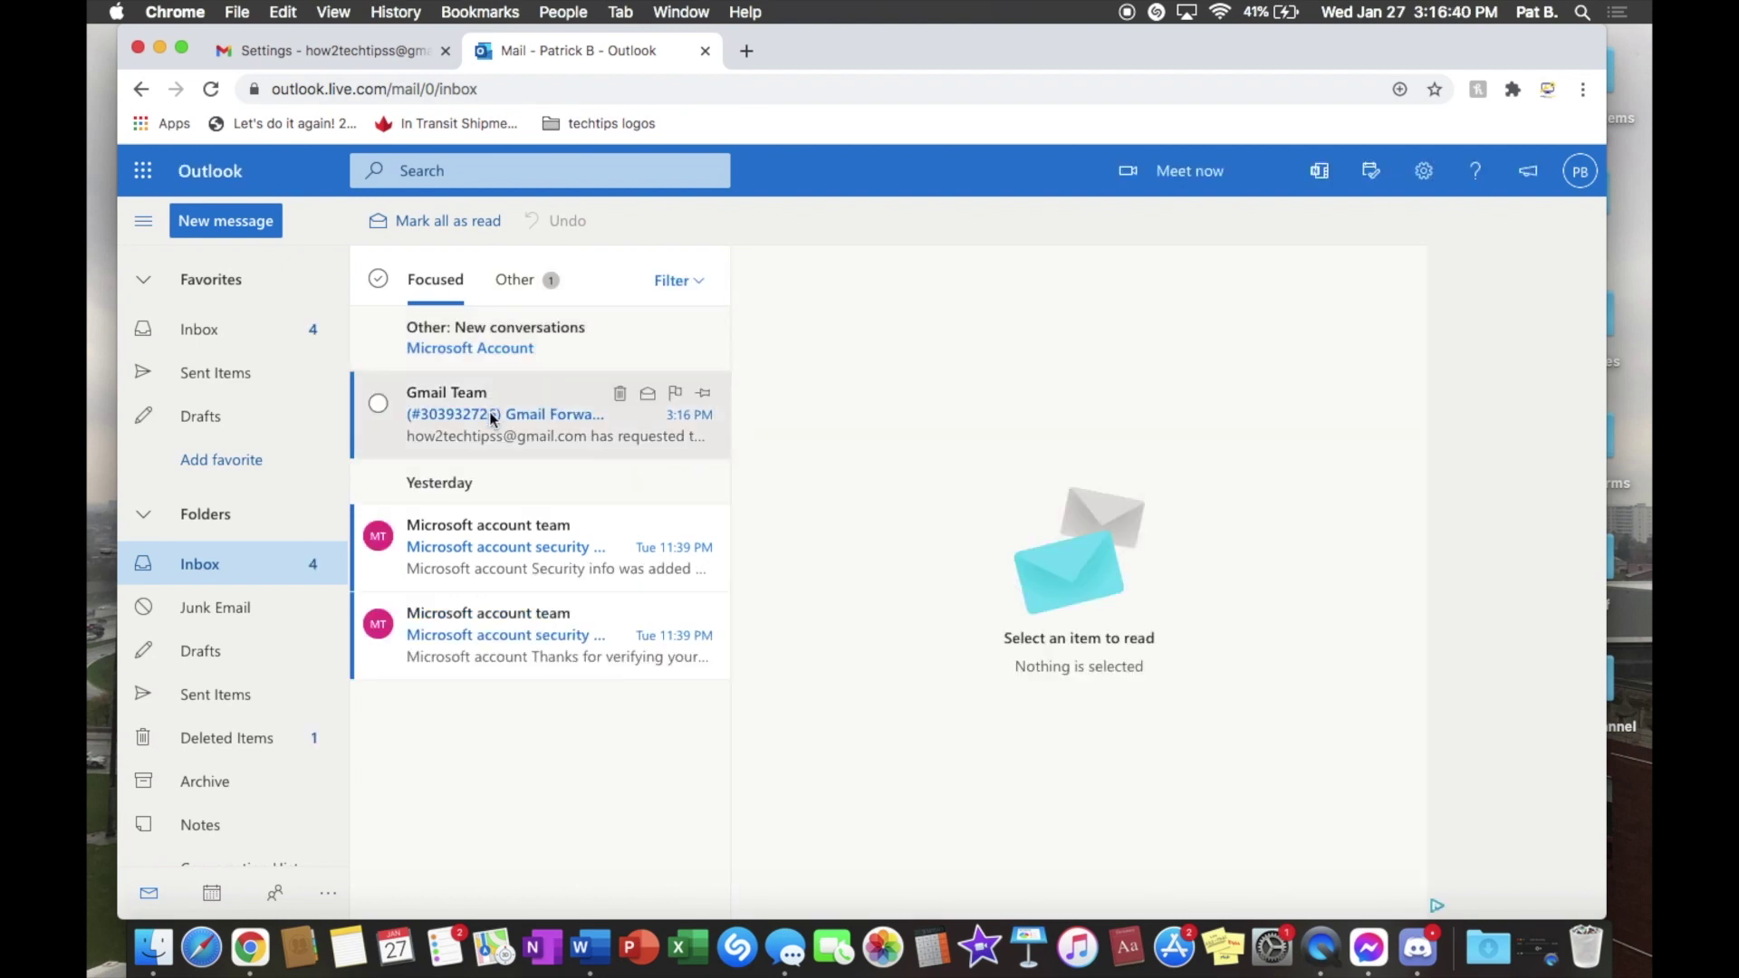
pyautogui.press('Return')
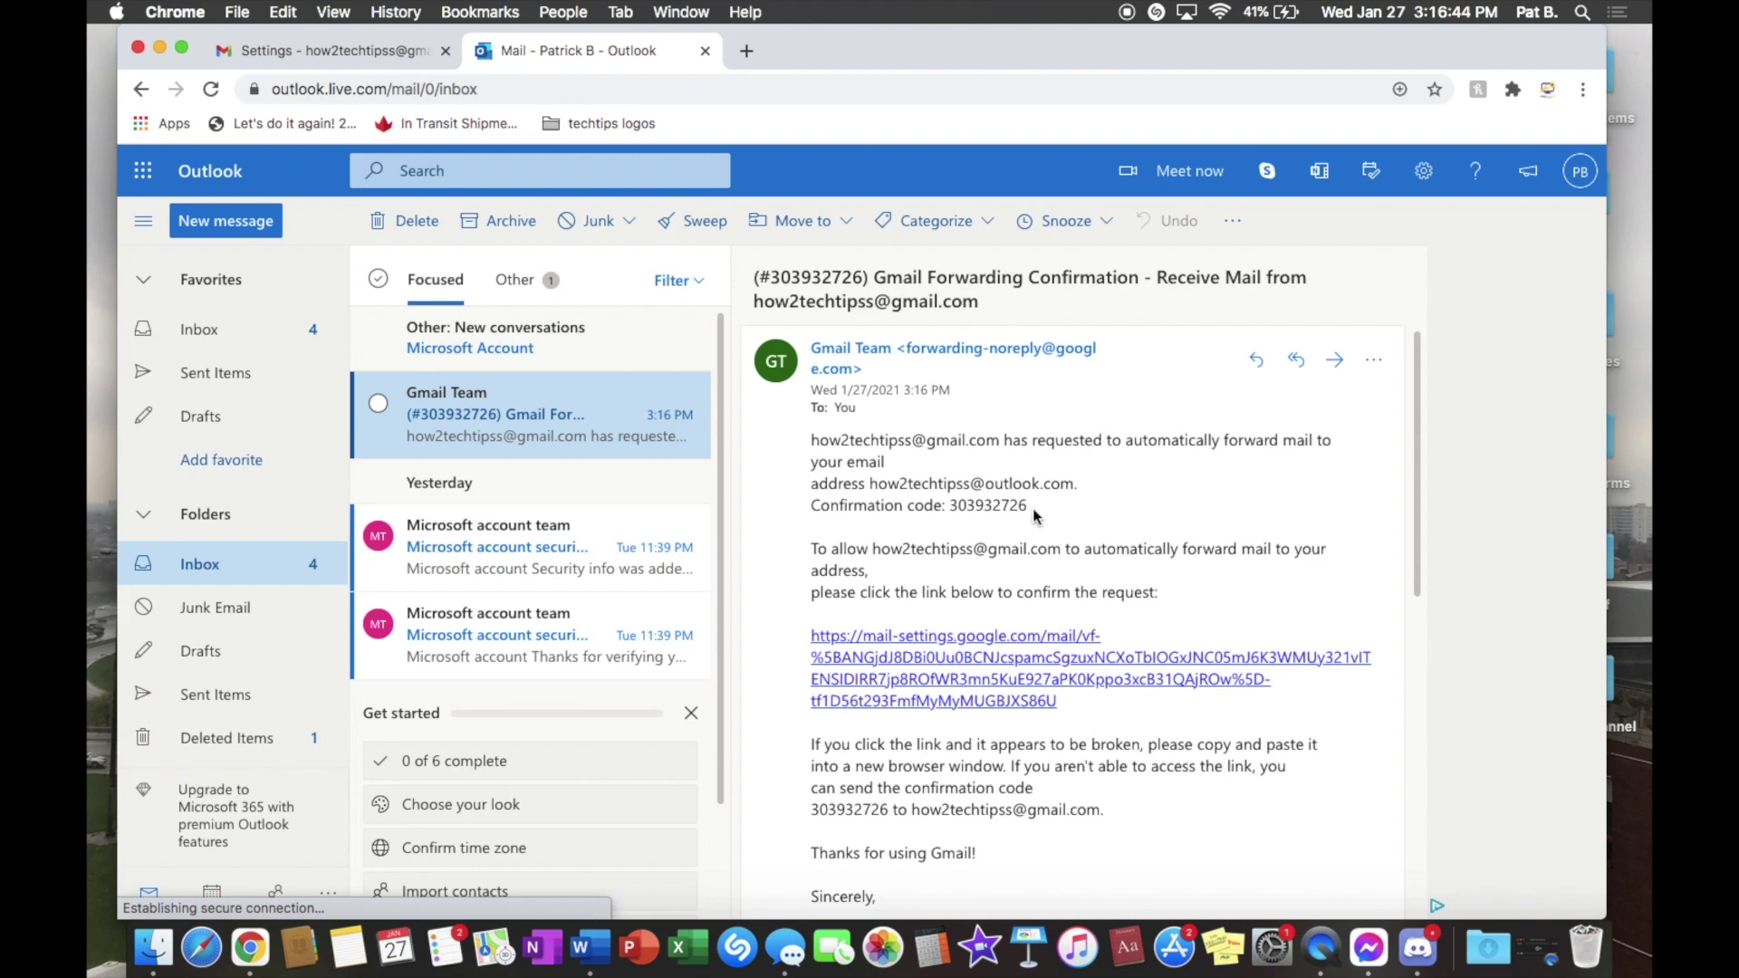
# Step: Copy the confirmation code into Gmail's verify field and verify the forwarding address
pyautogui.moveTo(1034, 513); pyautogui.dragTo(954, 507)
pyautogui.press('super+c')
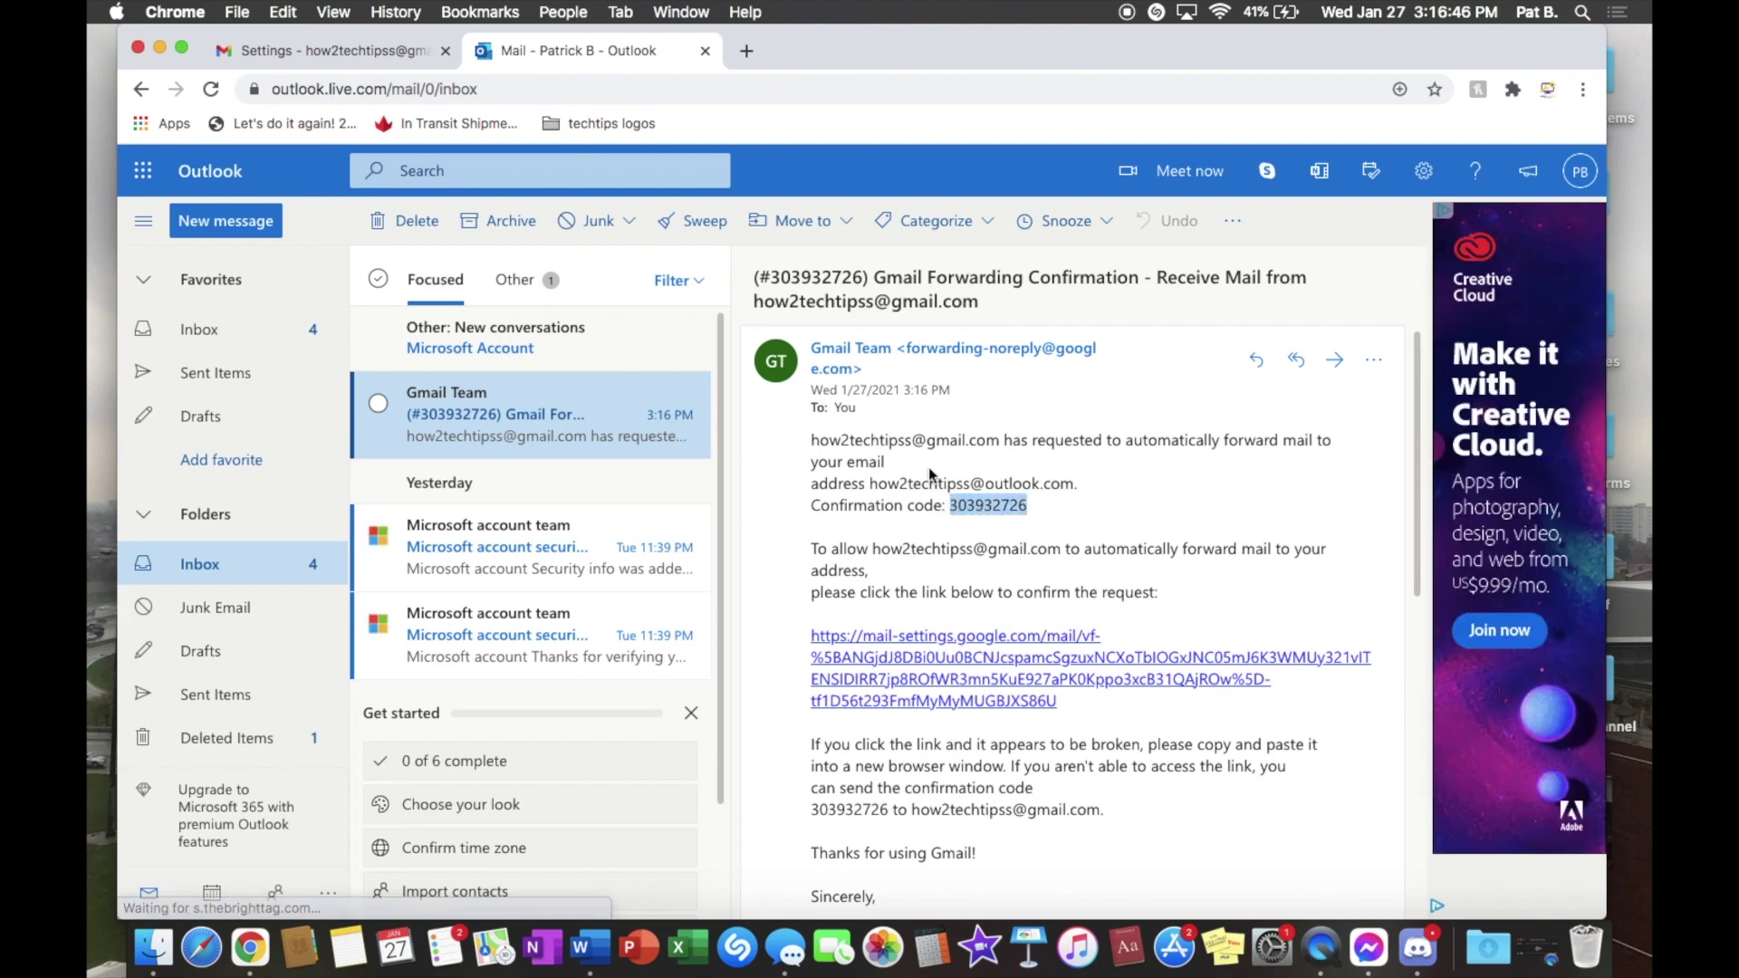
pyautogui.click(381, 56)
pyautogui.press('super+v')
pyautogui.click(916, 415)
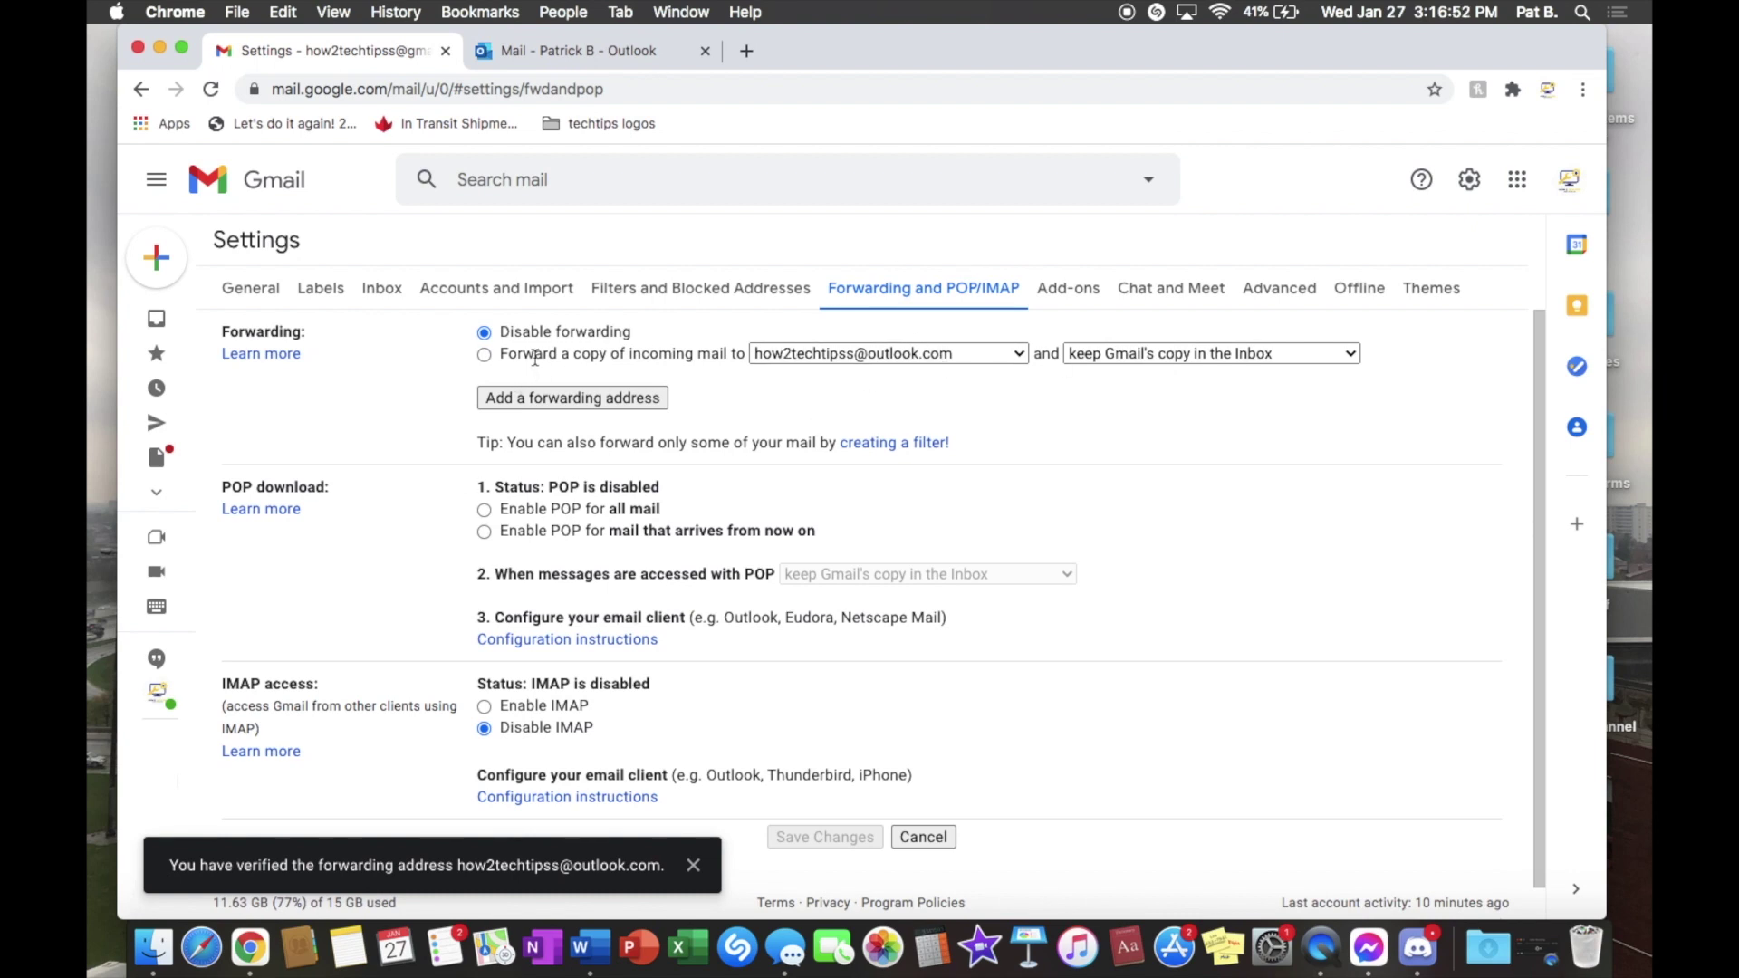
# Step: Enable forwarding to the Outlook.com address, keep Gmail's copy in the Inbox, and save changes
pyautogui.click(485, 355)
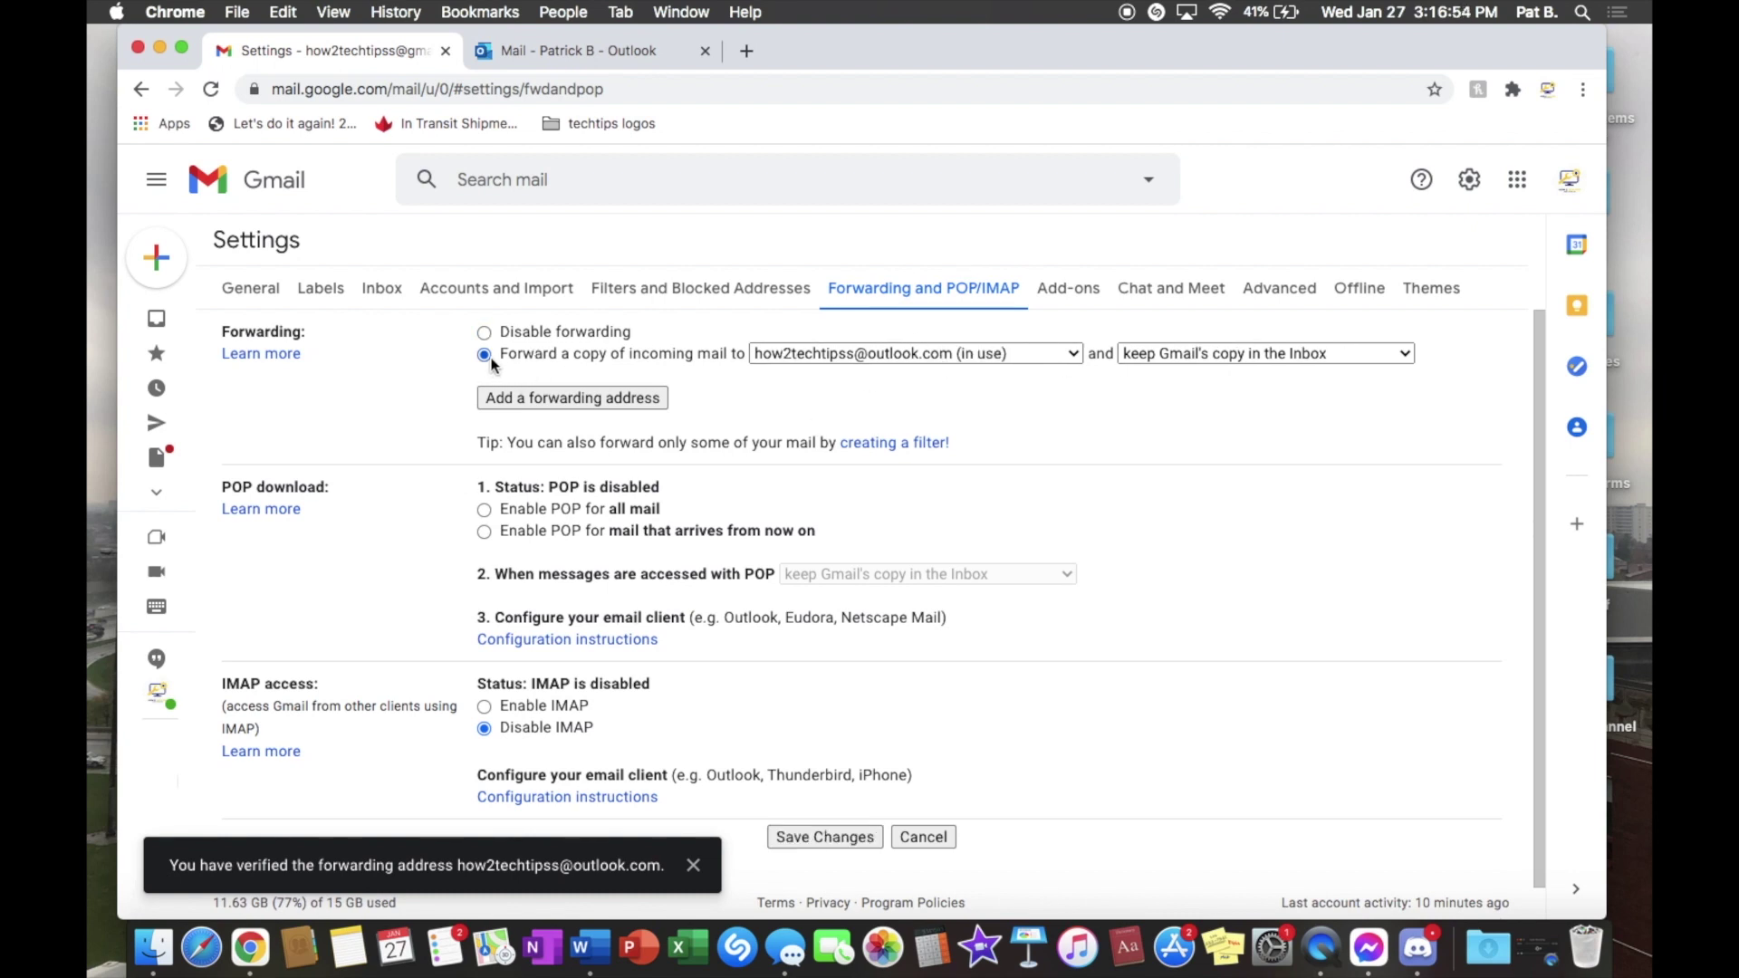
pyautogui.click(486, 334)
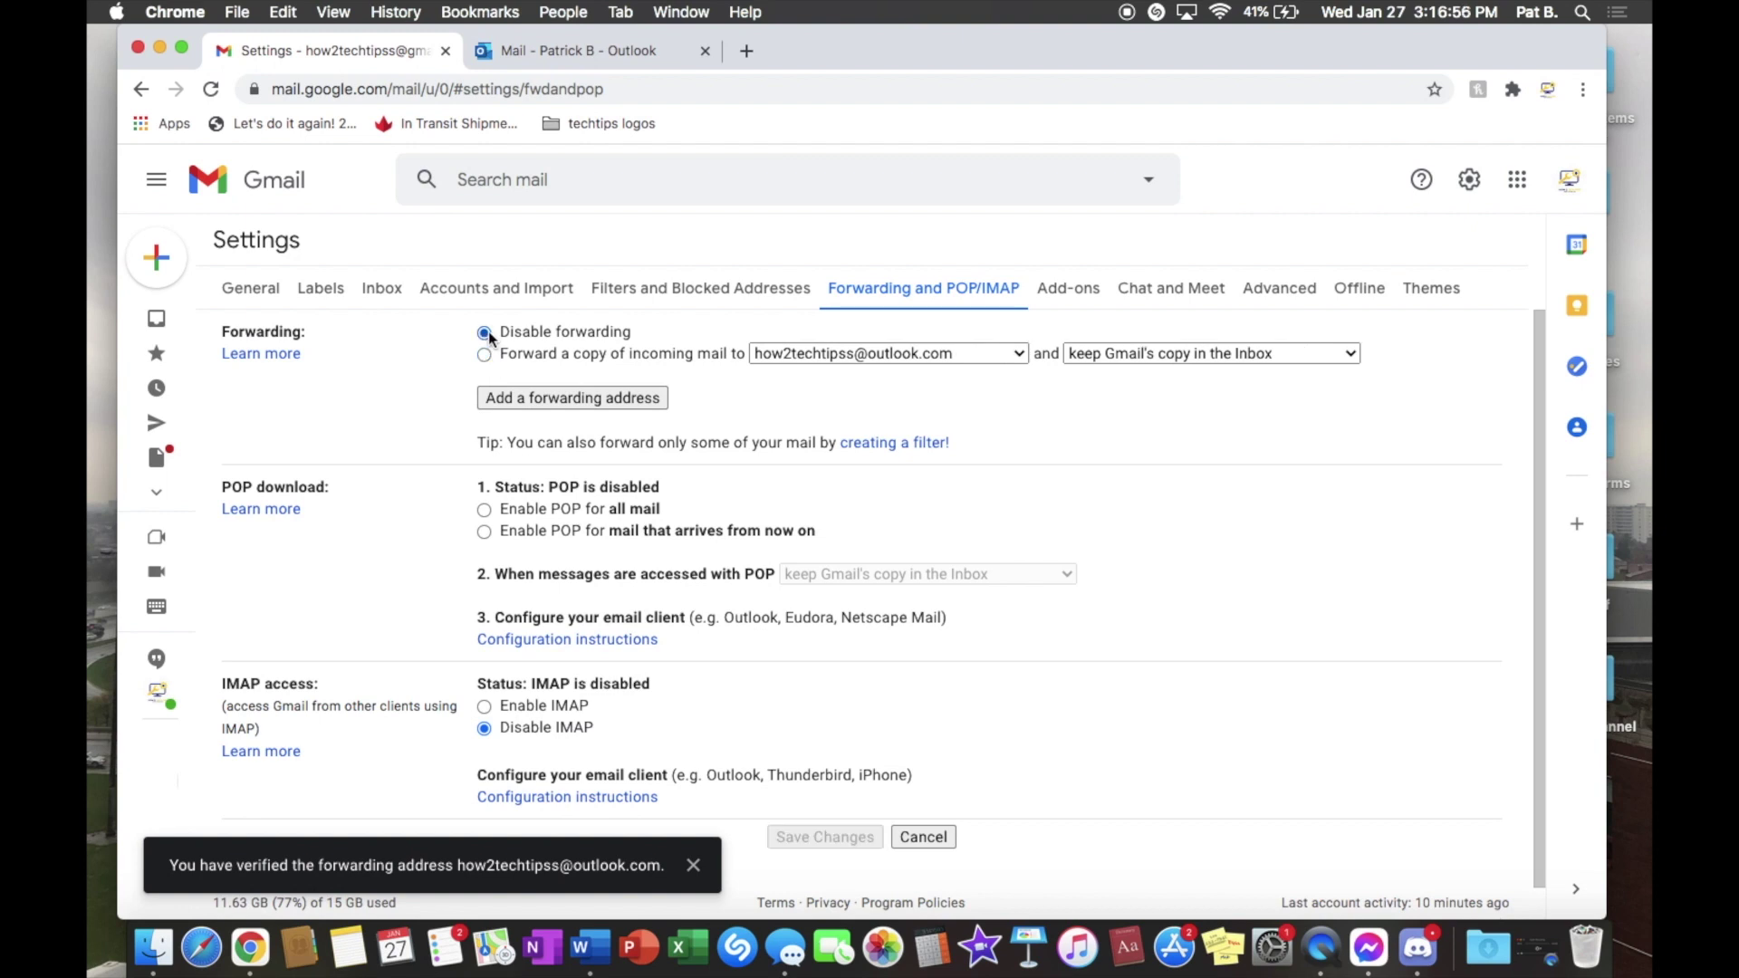
pyautogui.click(484, 355)
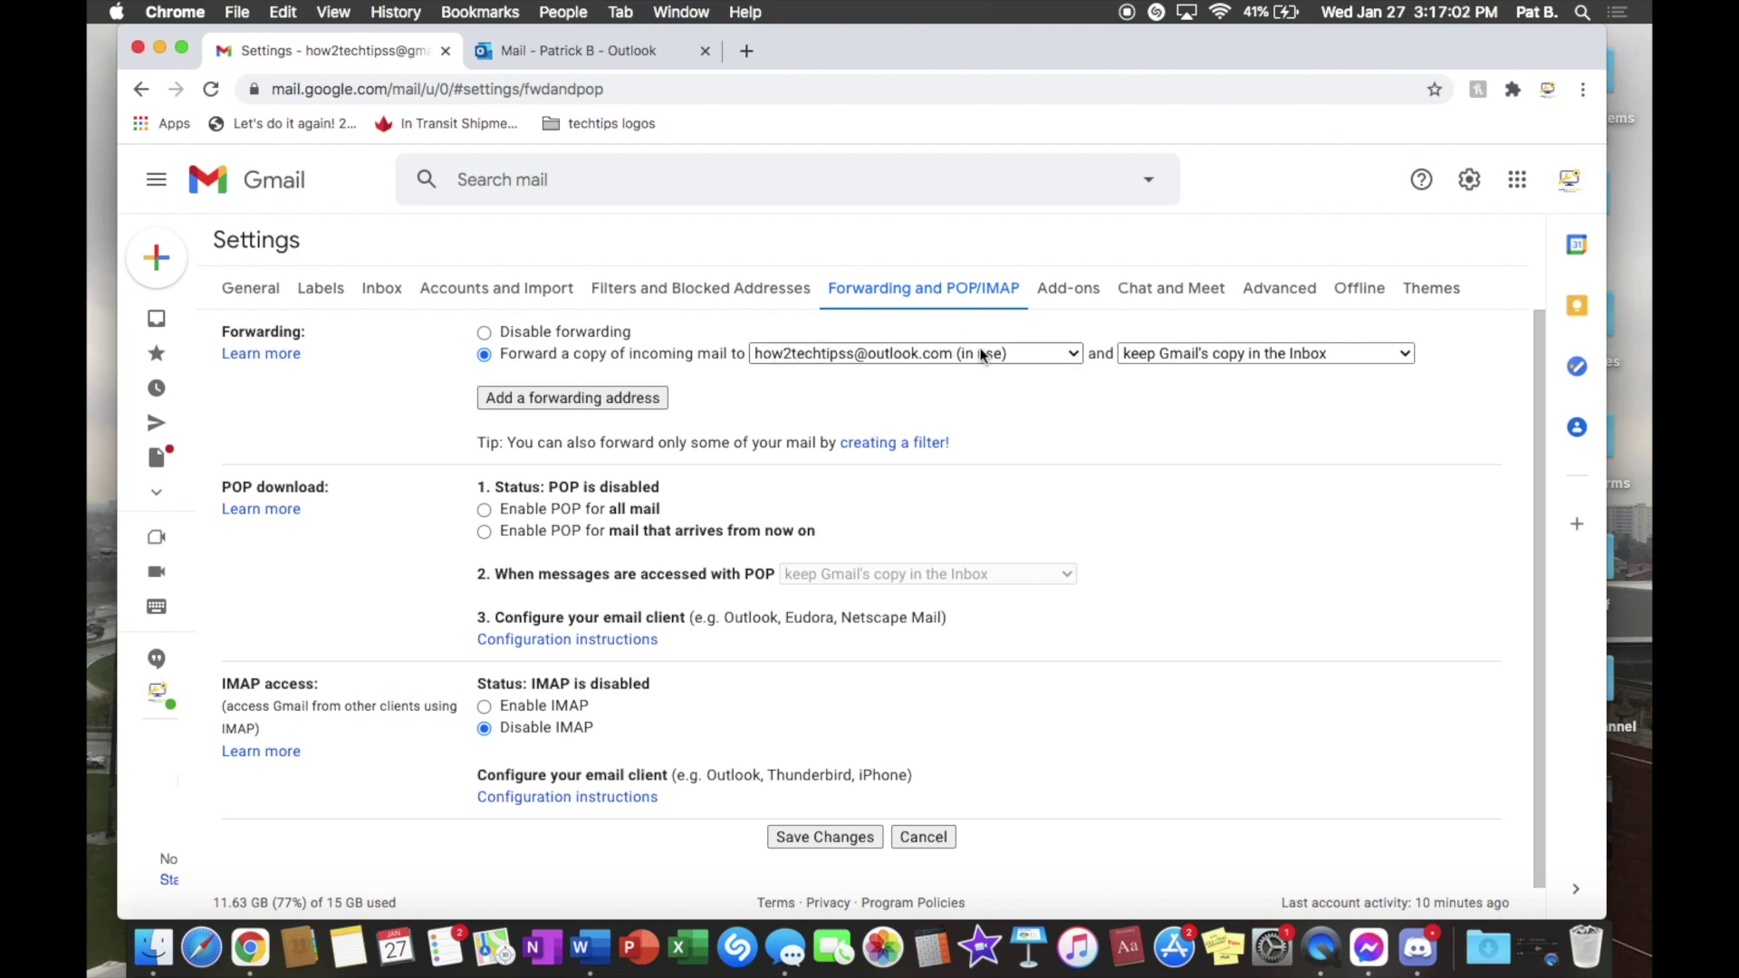
pyautogui.click(1048, 362)
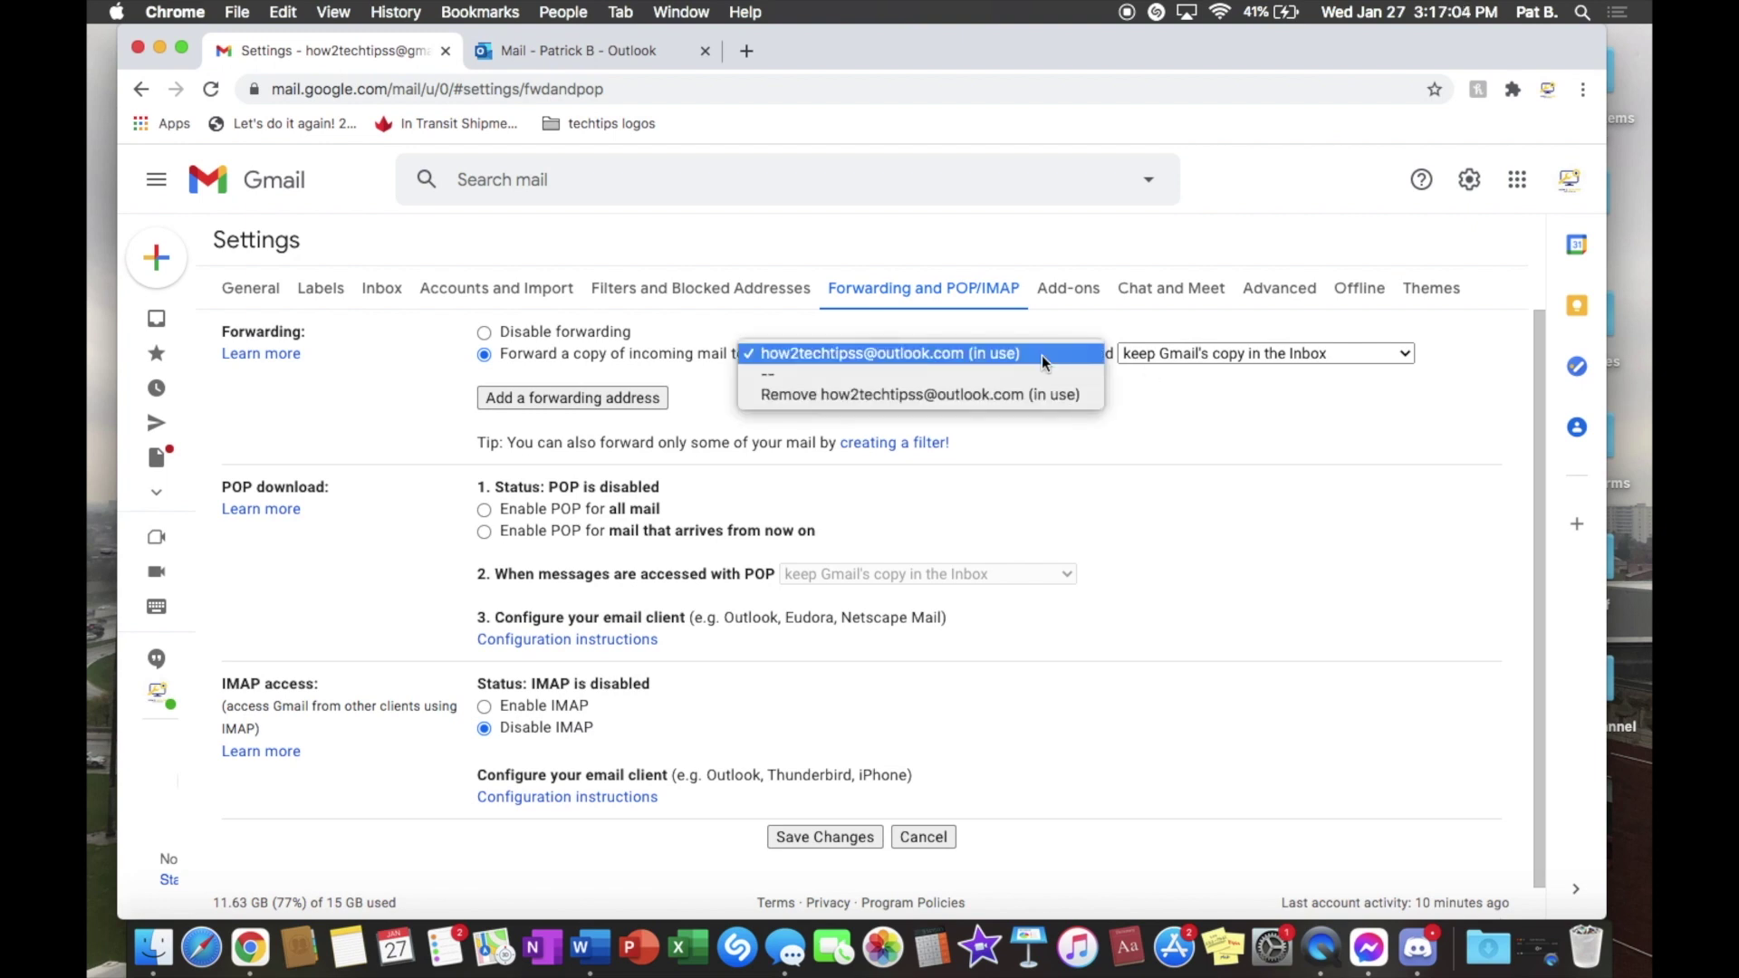
pyautogui.click(1041, 355)
pyautogui.click(1042, 355)
pyautogui.click(1033, 355)
pyautogui.click(1182, 355)
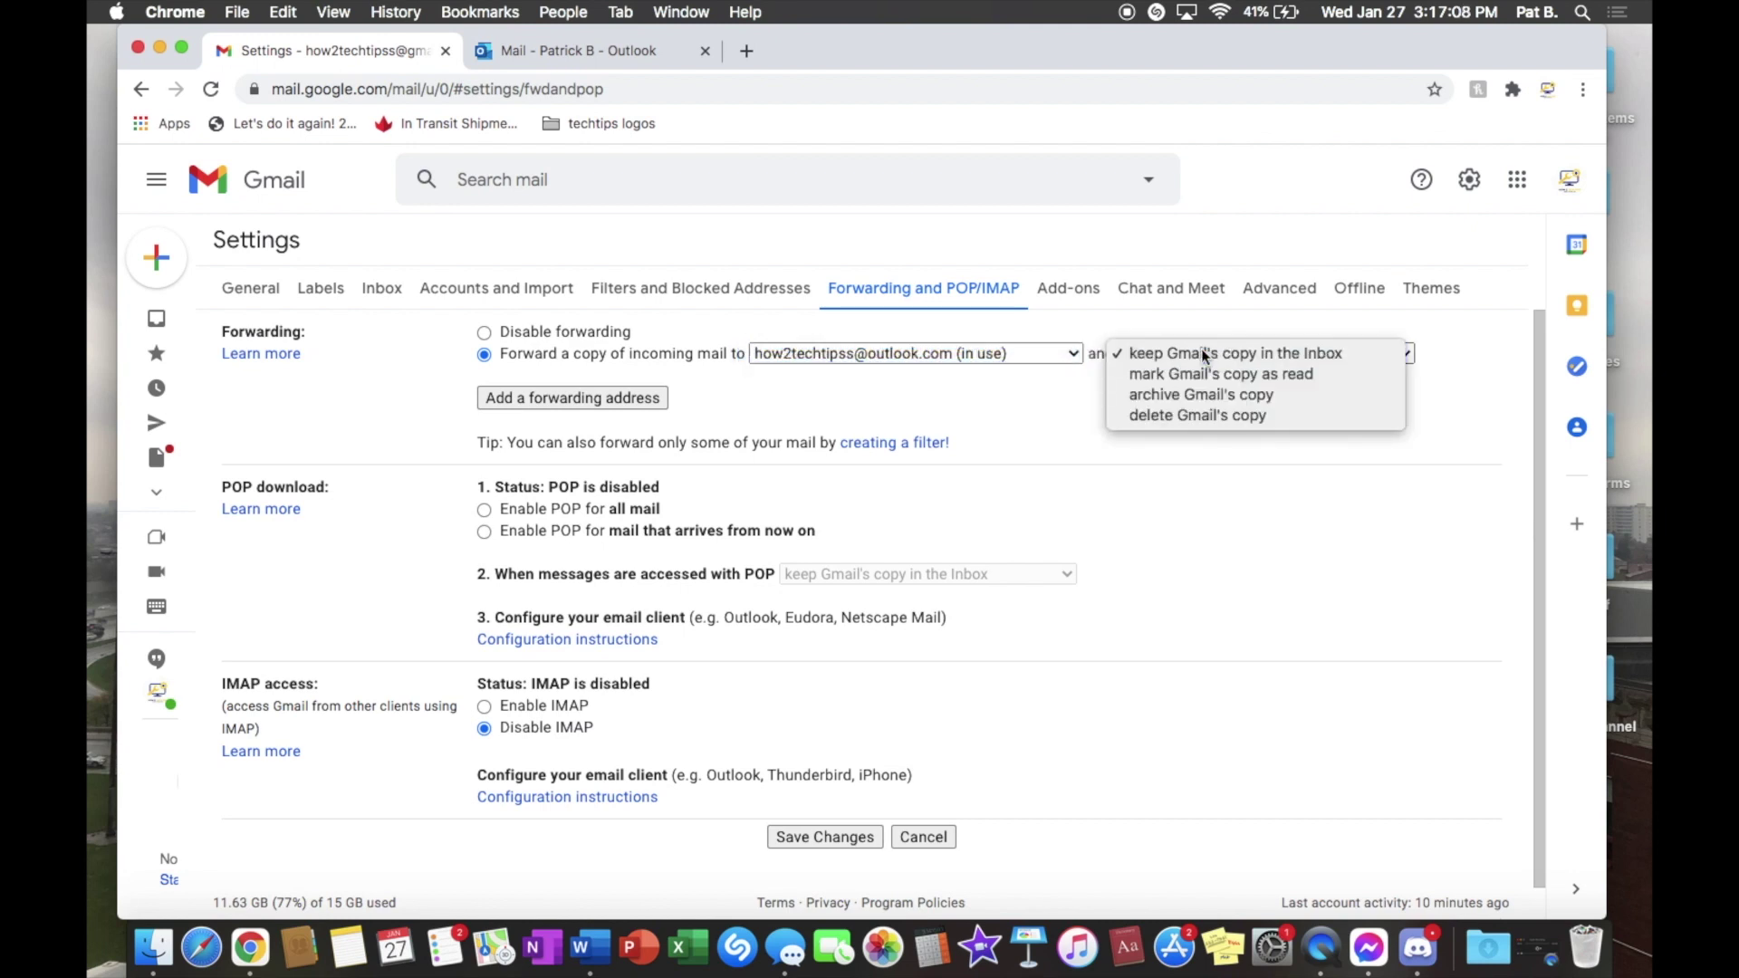
pyautogui.click(1204, 354)
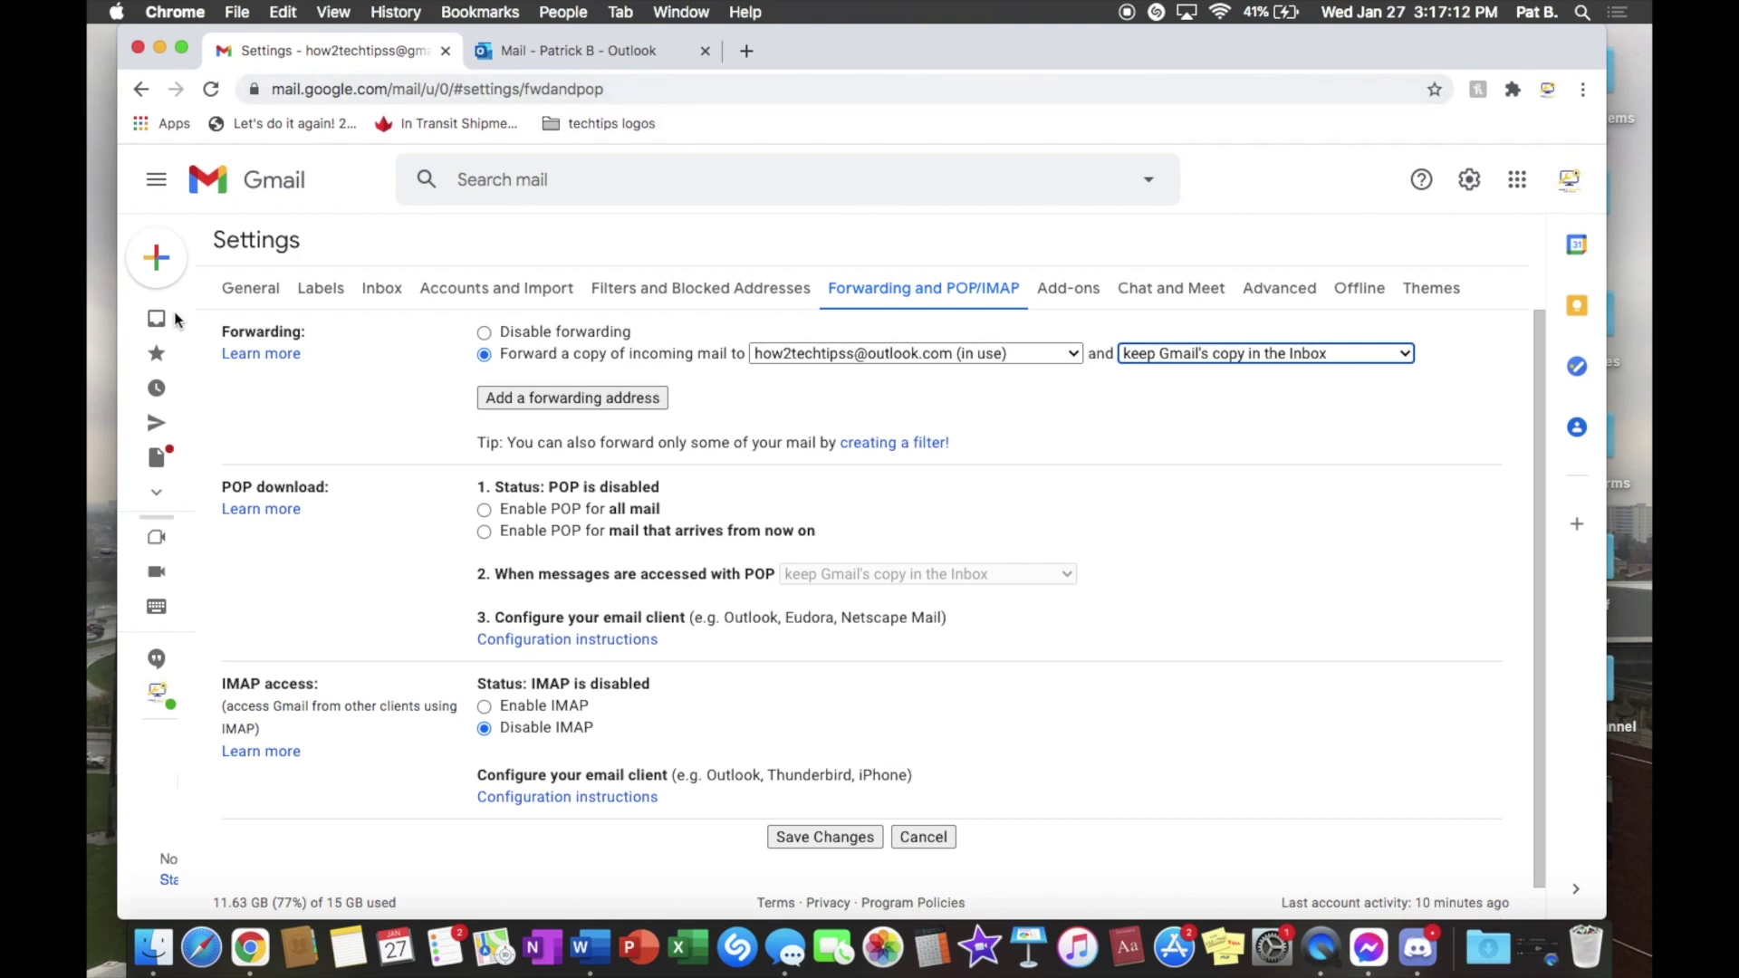
pyautogui.scroll(-1, 556, 351)
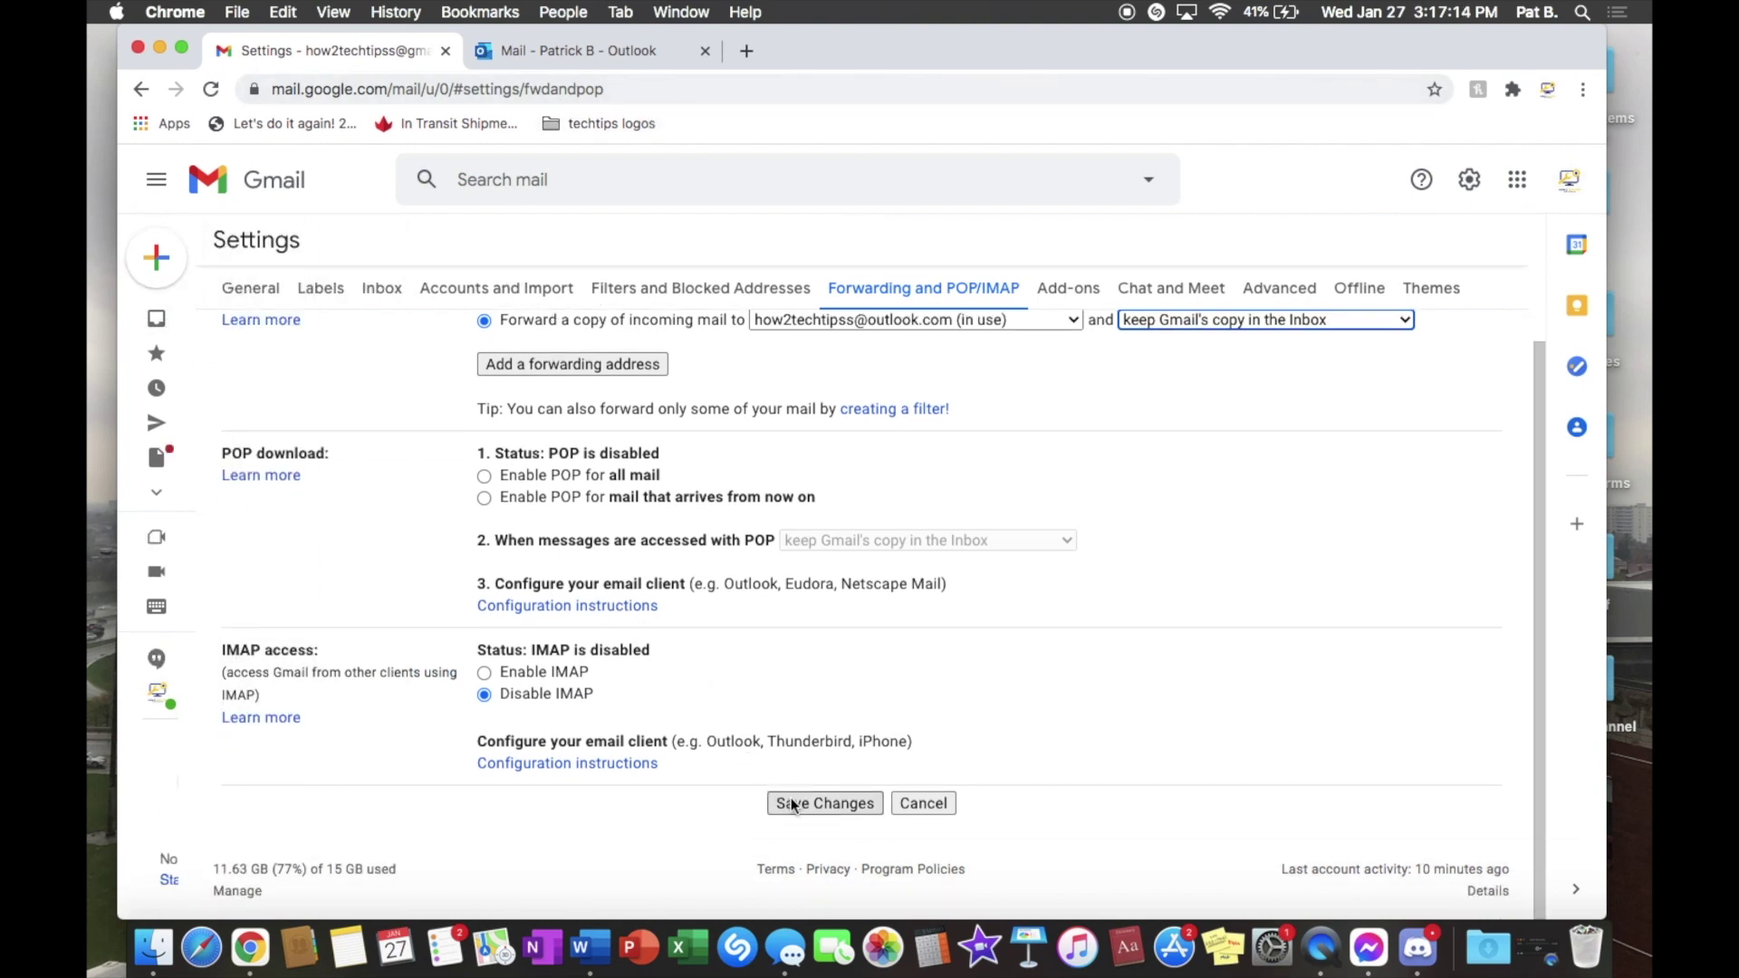
pyautogui.click(829, 804)
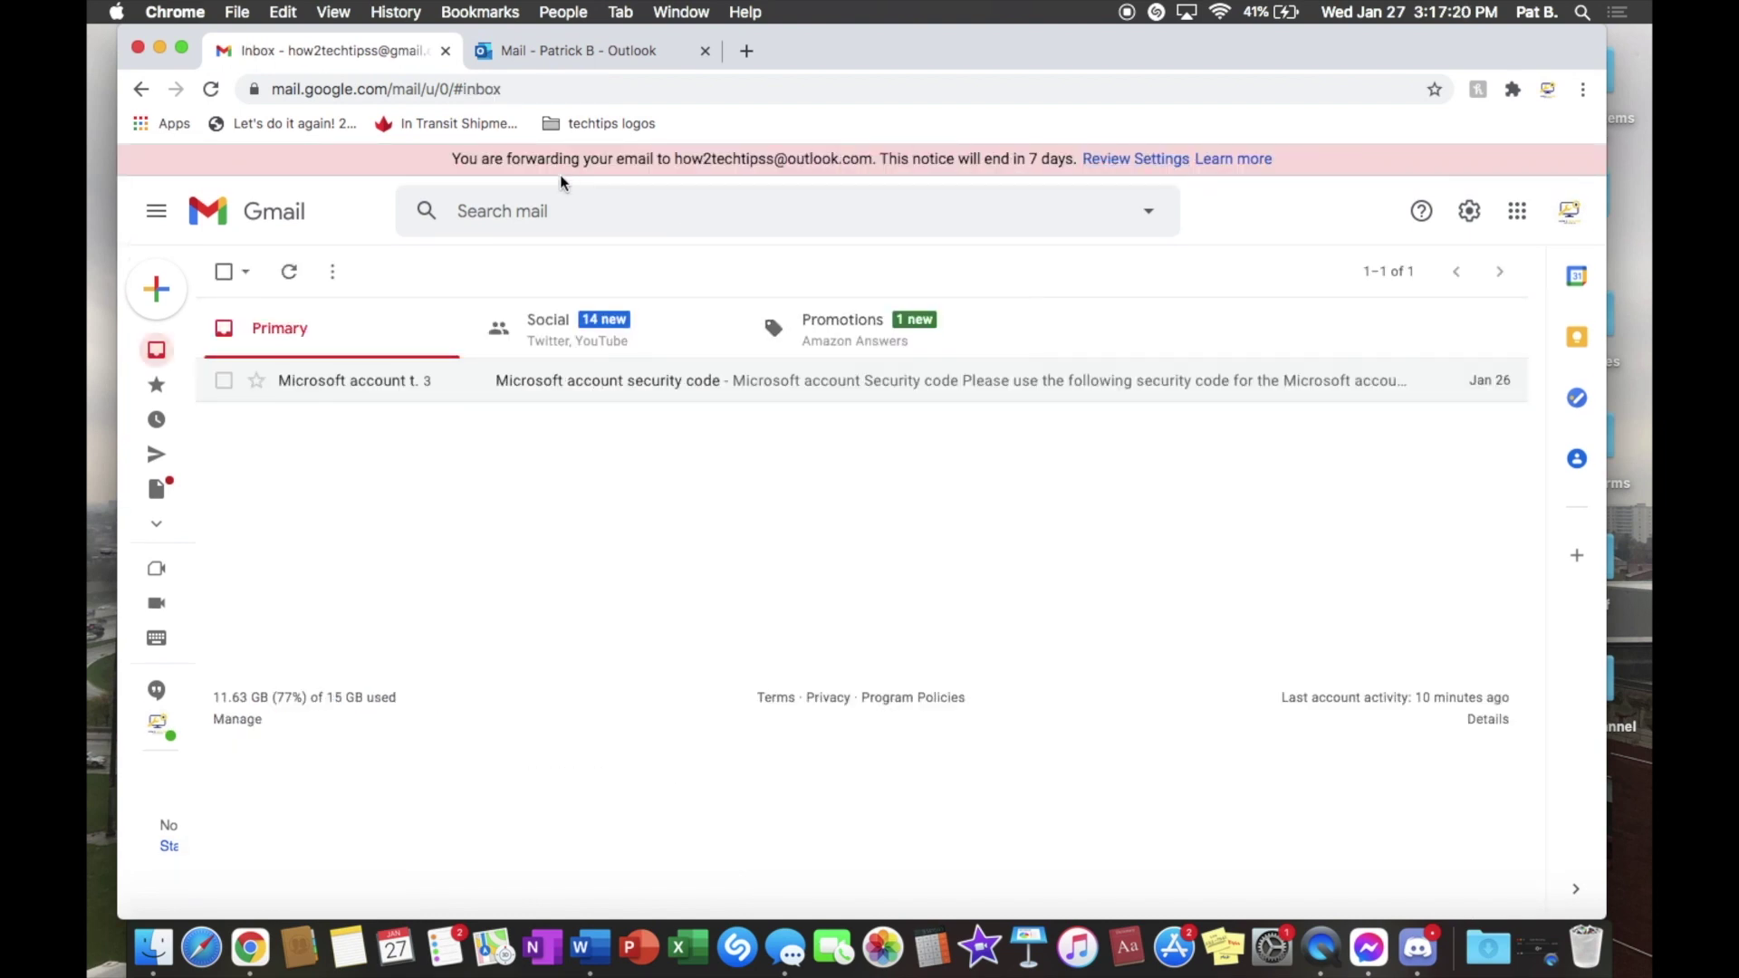
# Step: In Outlook, start a new message addressed to the Gmail account with body 'hello how are you'
pyautogui.click(598, 52)
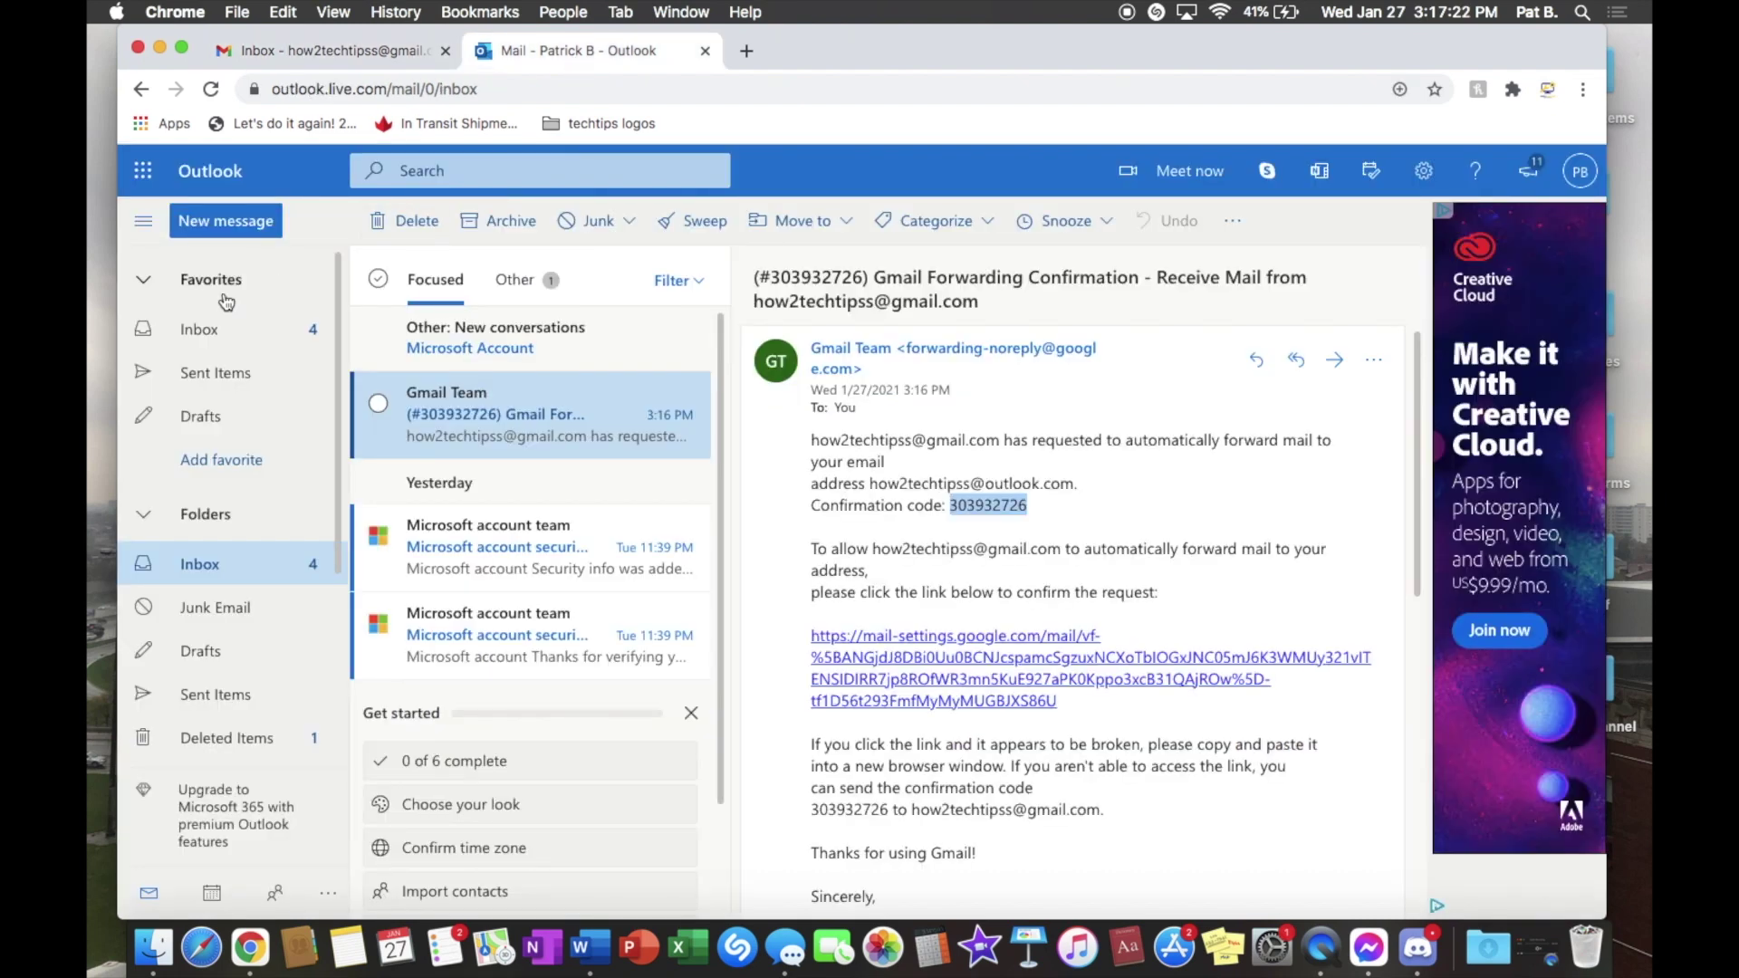
pyautogui.click(190, 340)
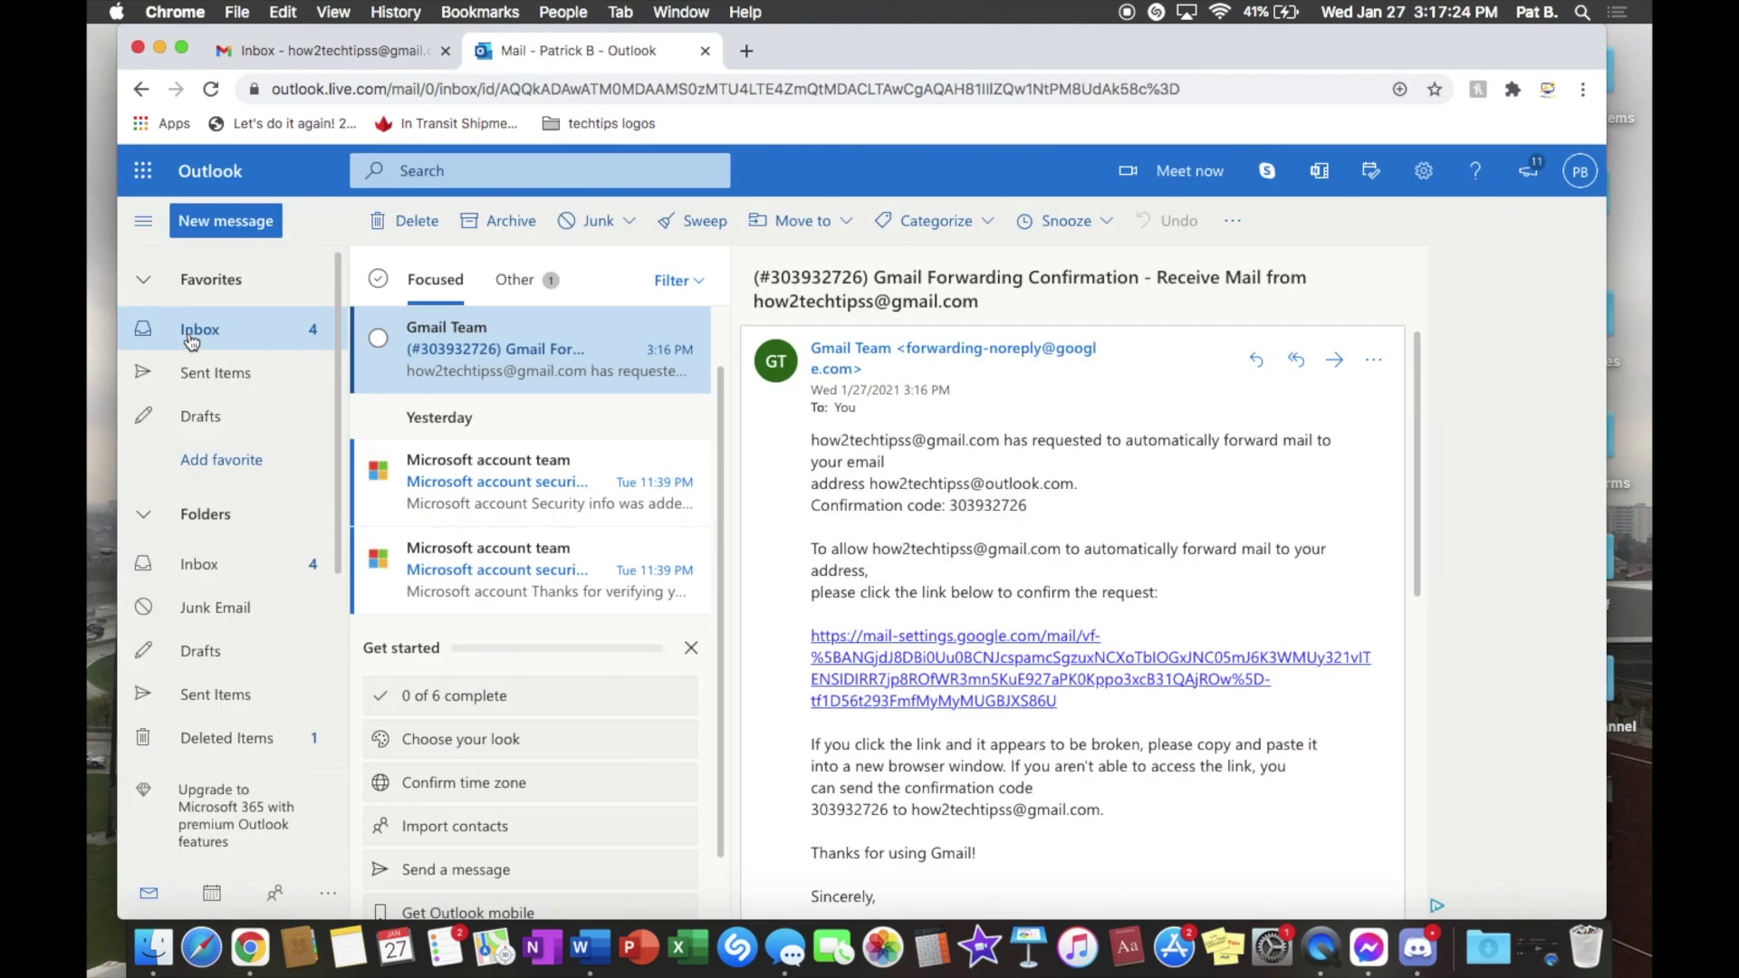
pyautogui.click(231, 223)
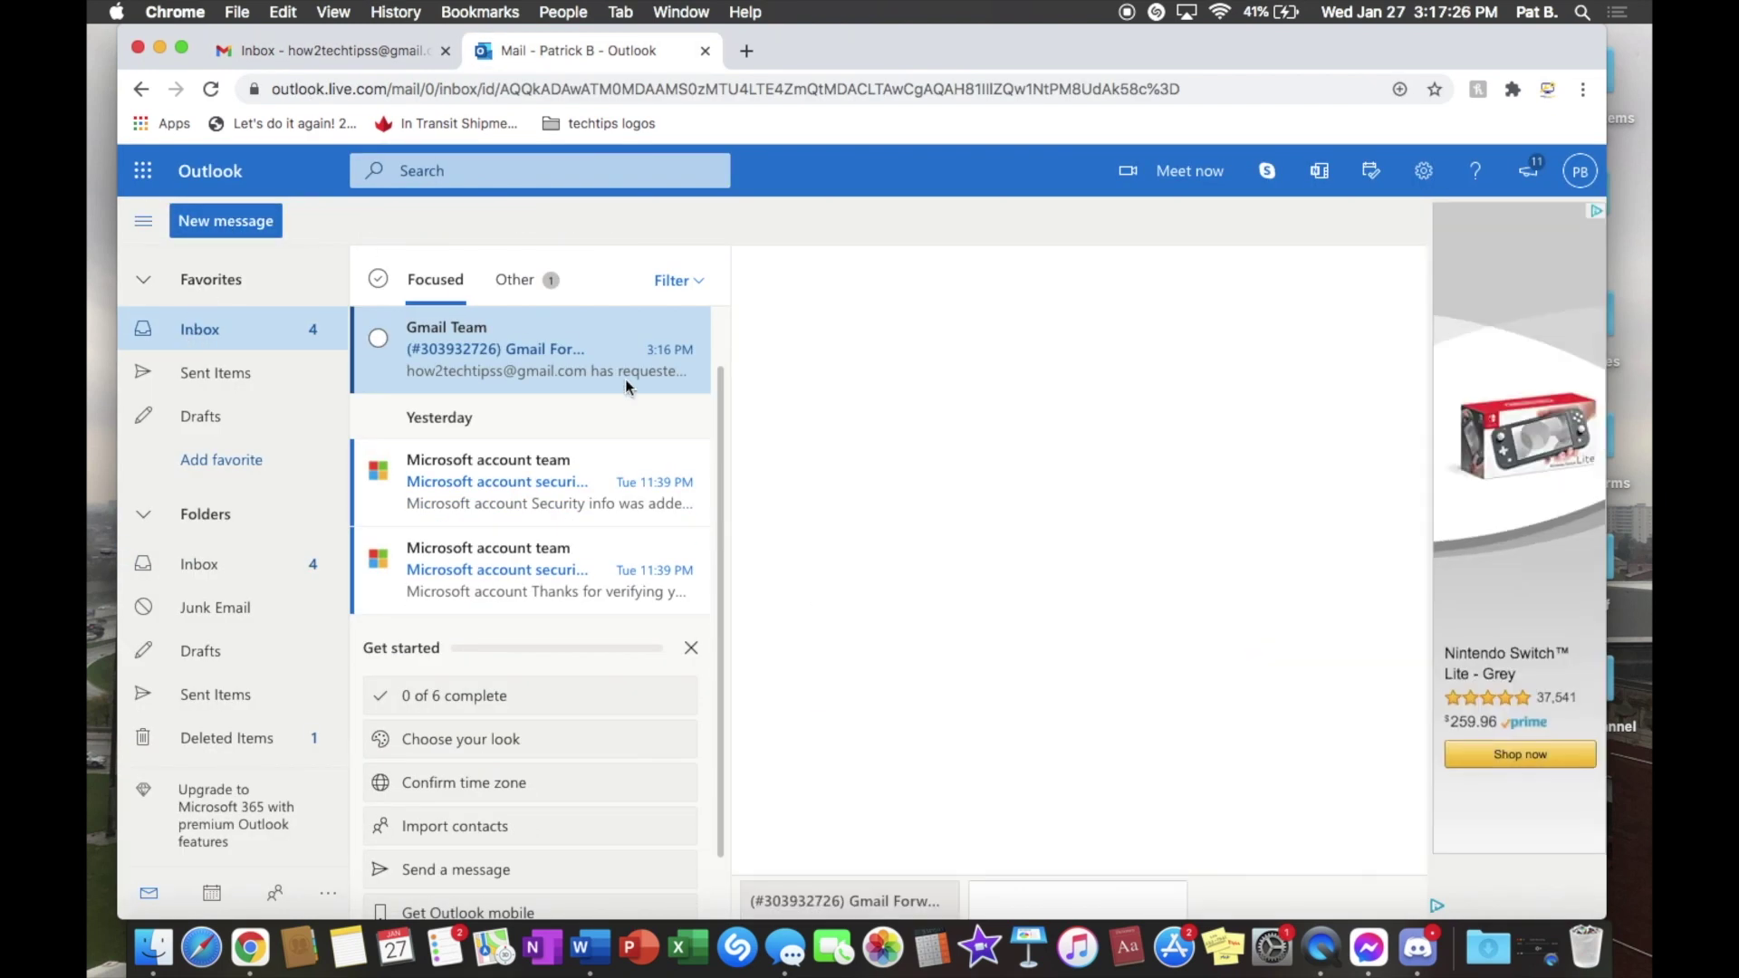
pyautogui.write('how')
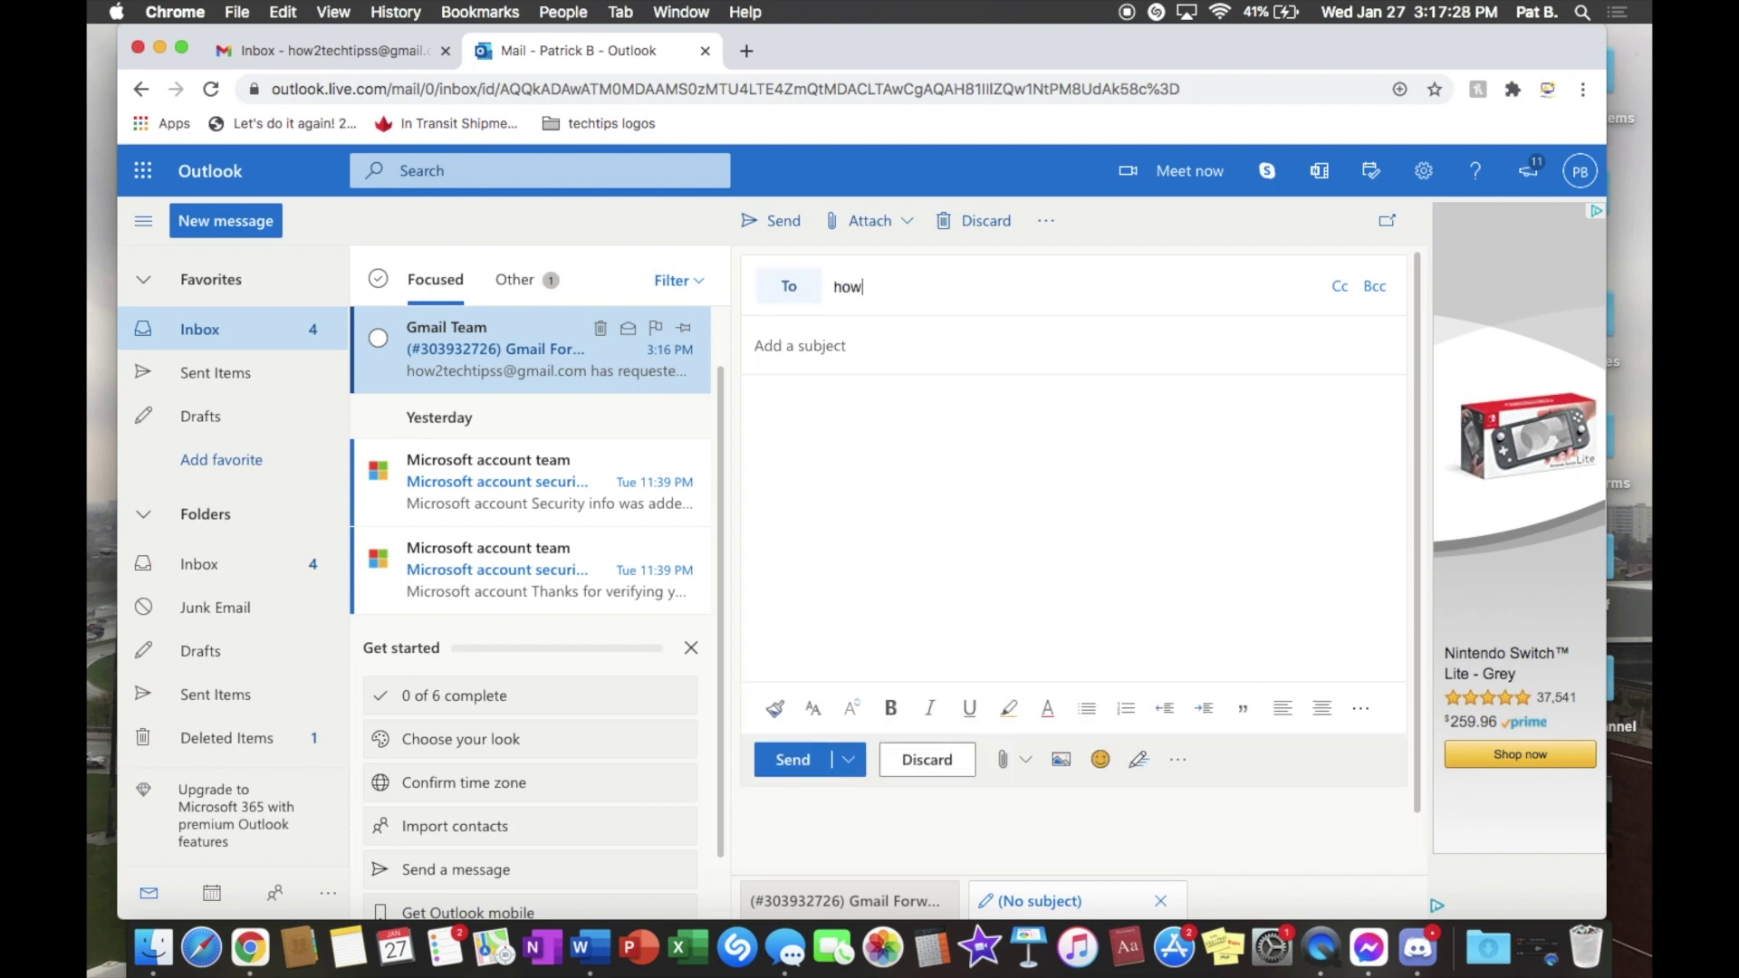
pyautogui.write('2te')
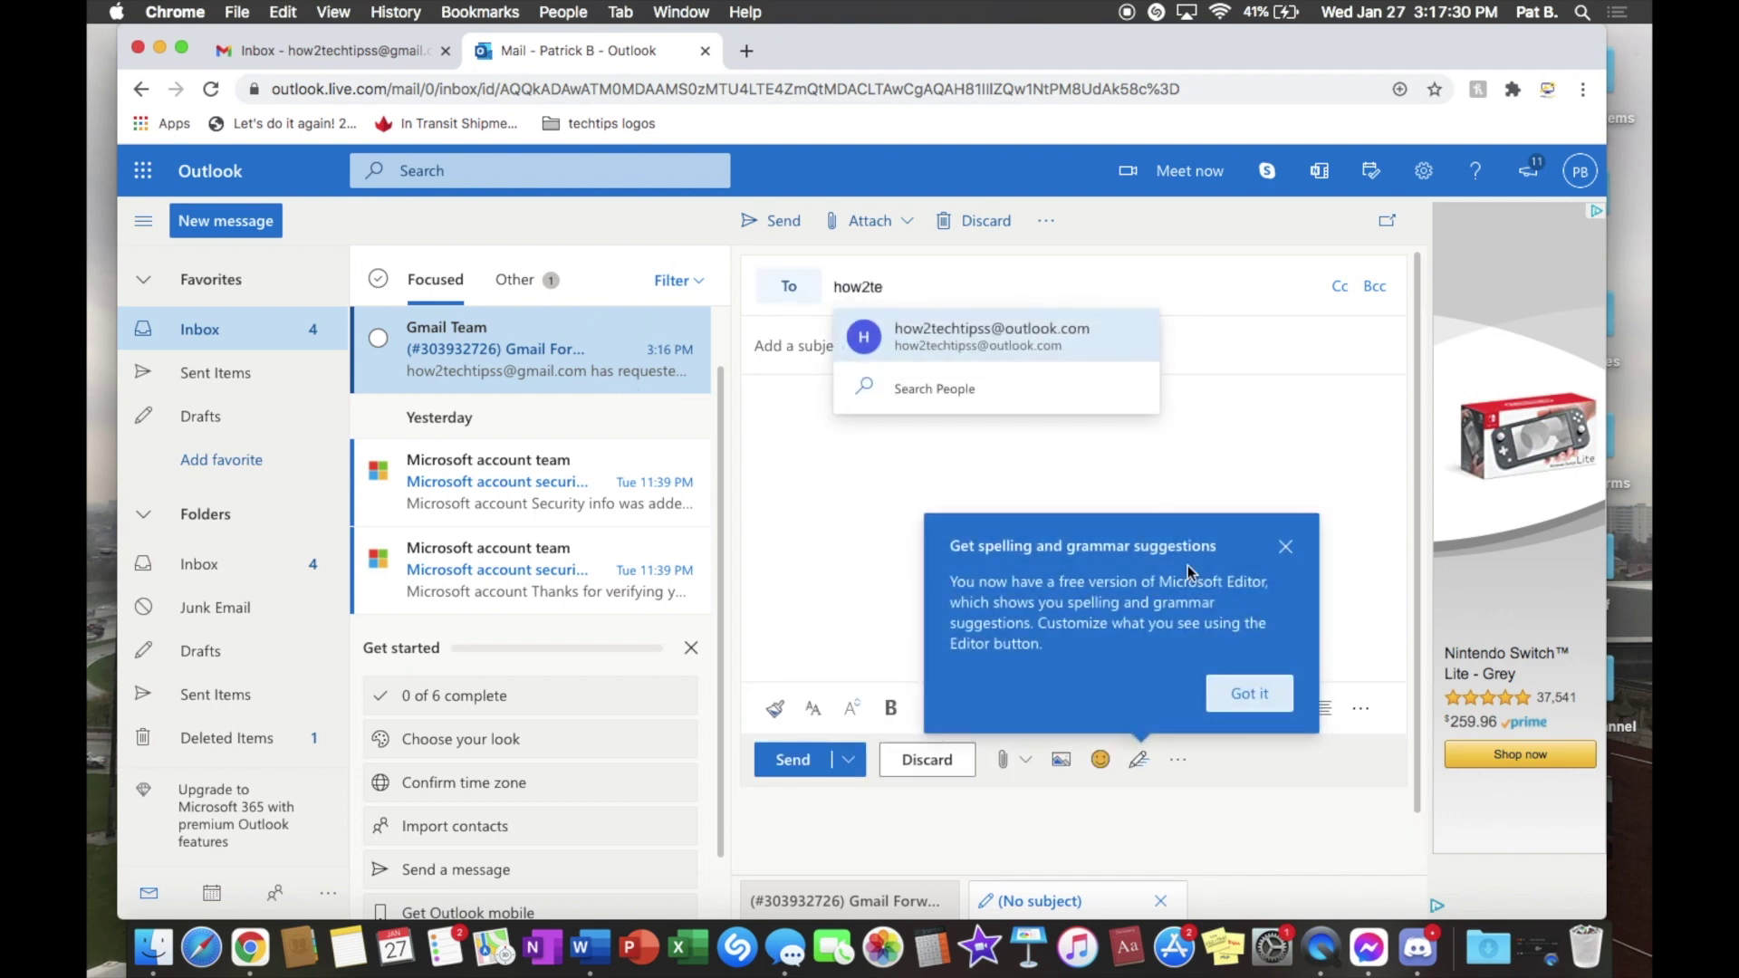
pyautogui.click(1233, 696)
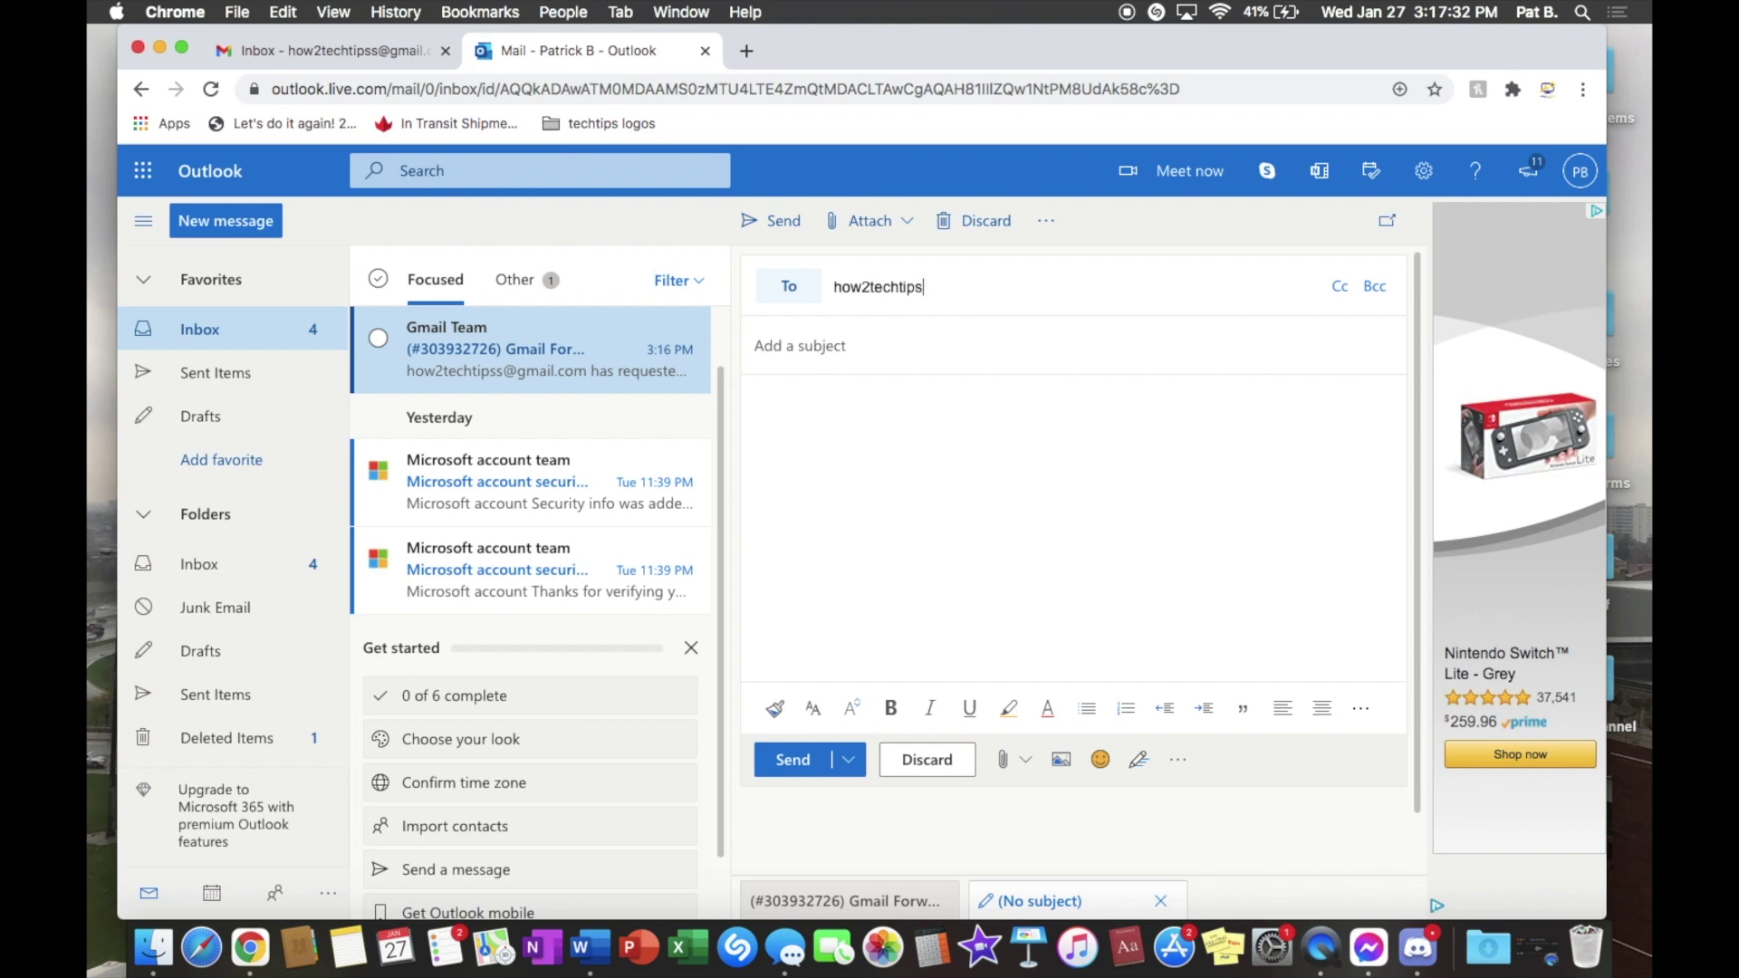
pyautogui.click(1034, 494)
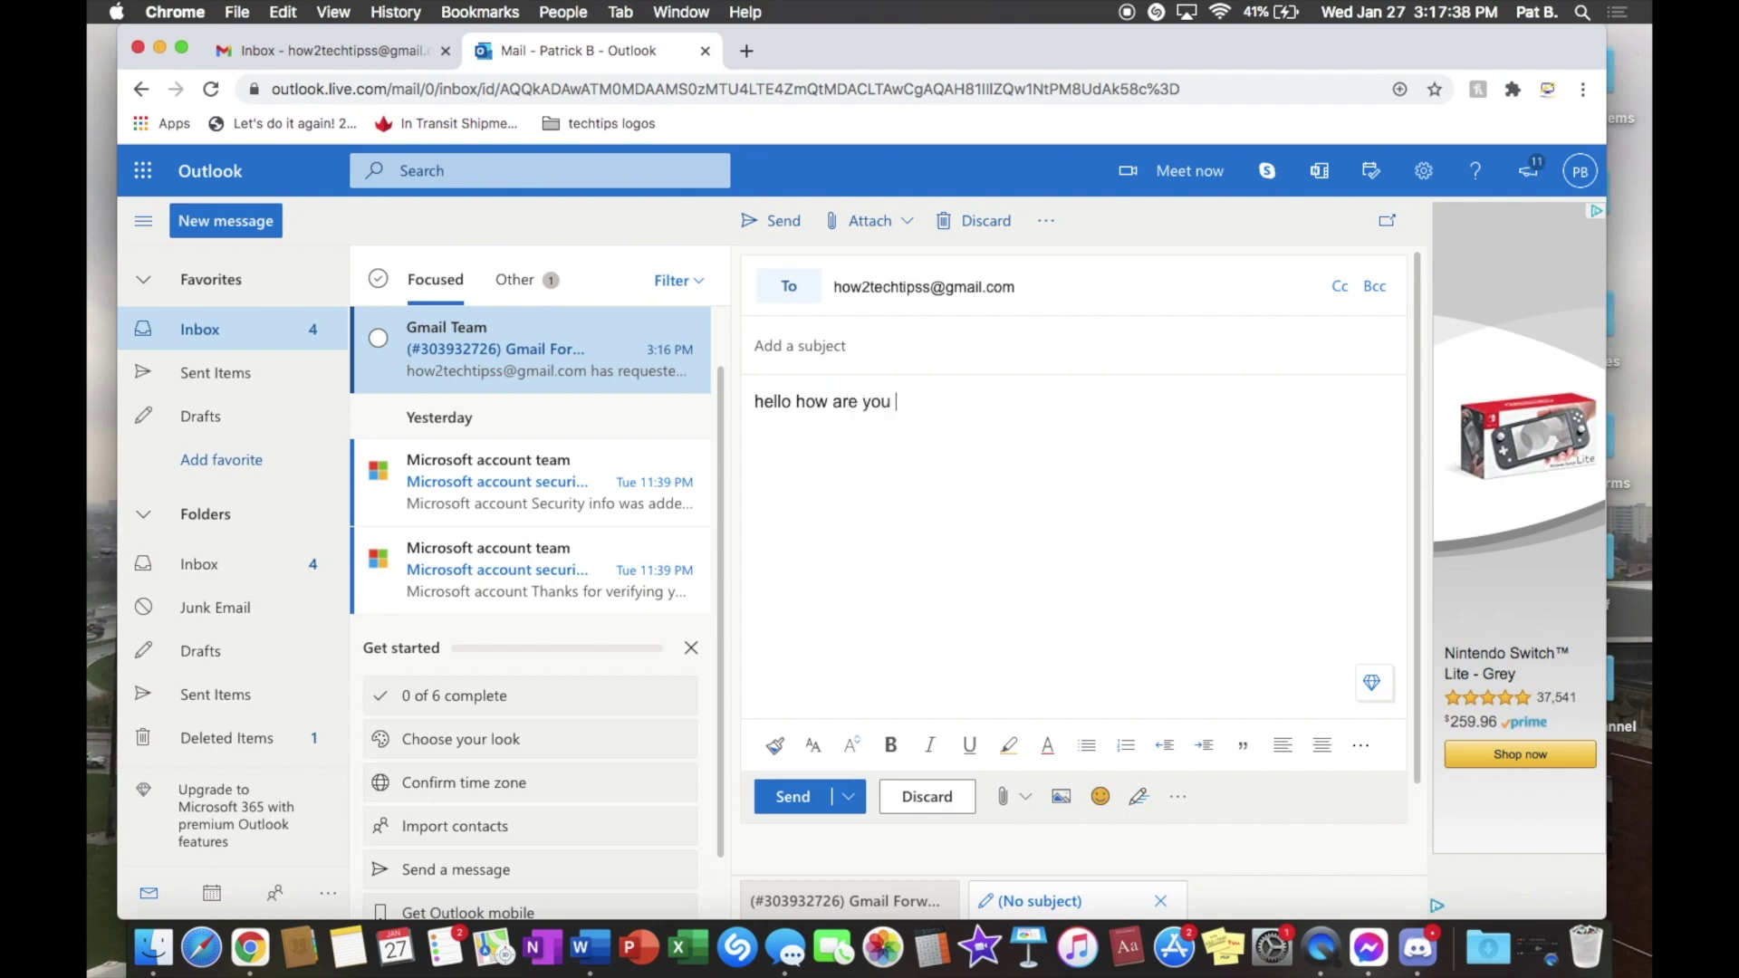
# Step: Send the message without a subject, passing the account verification puzzle
pyautogui.click(793, 796)
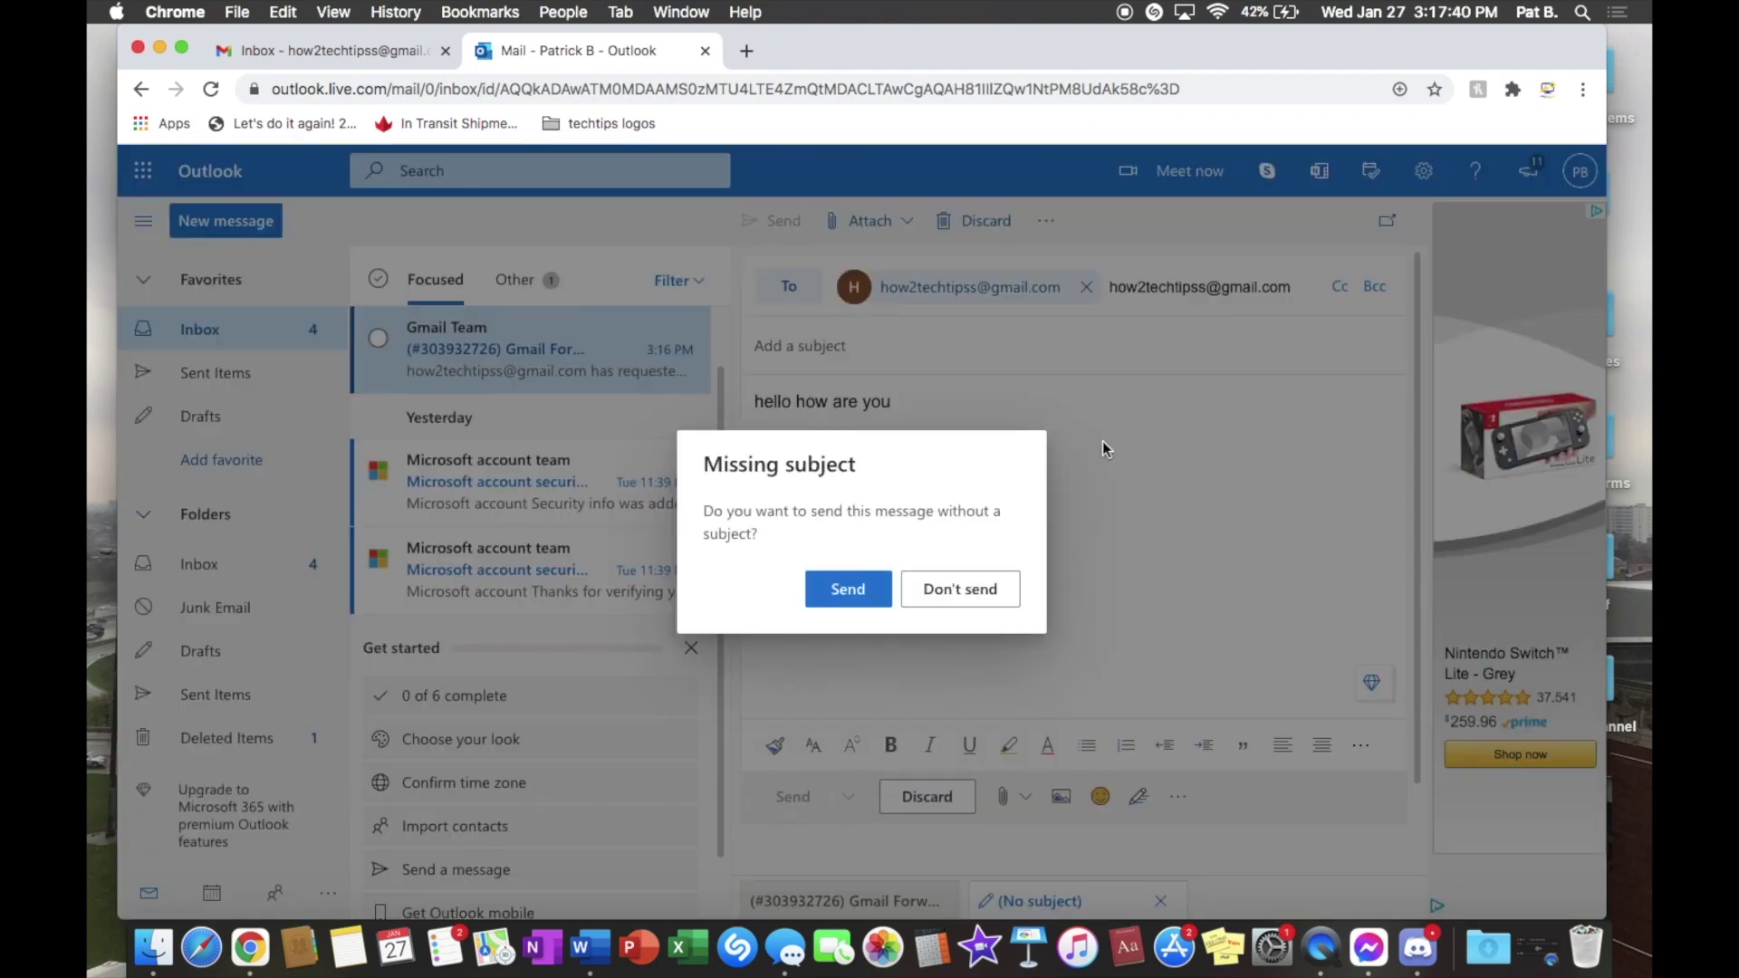
pyautogui.click(847, 594)
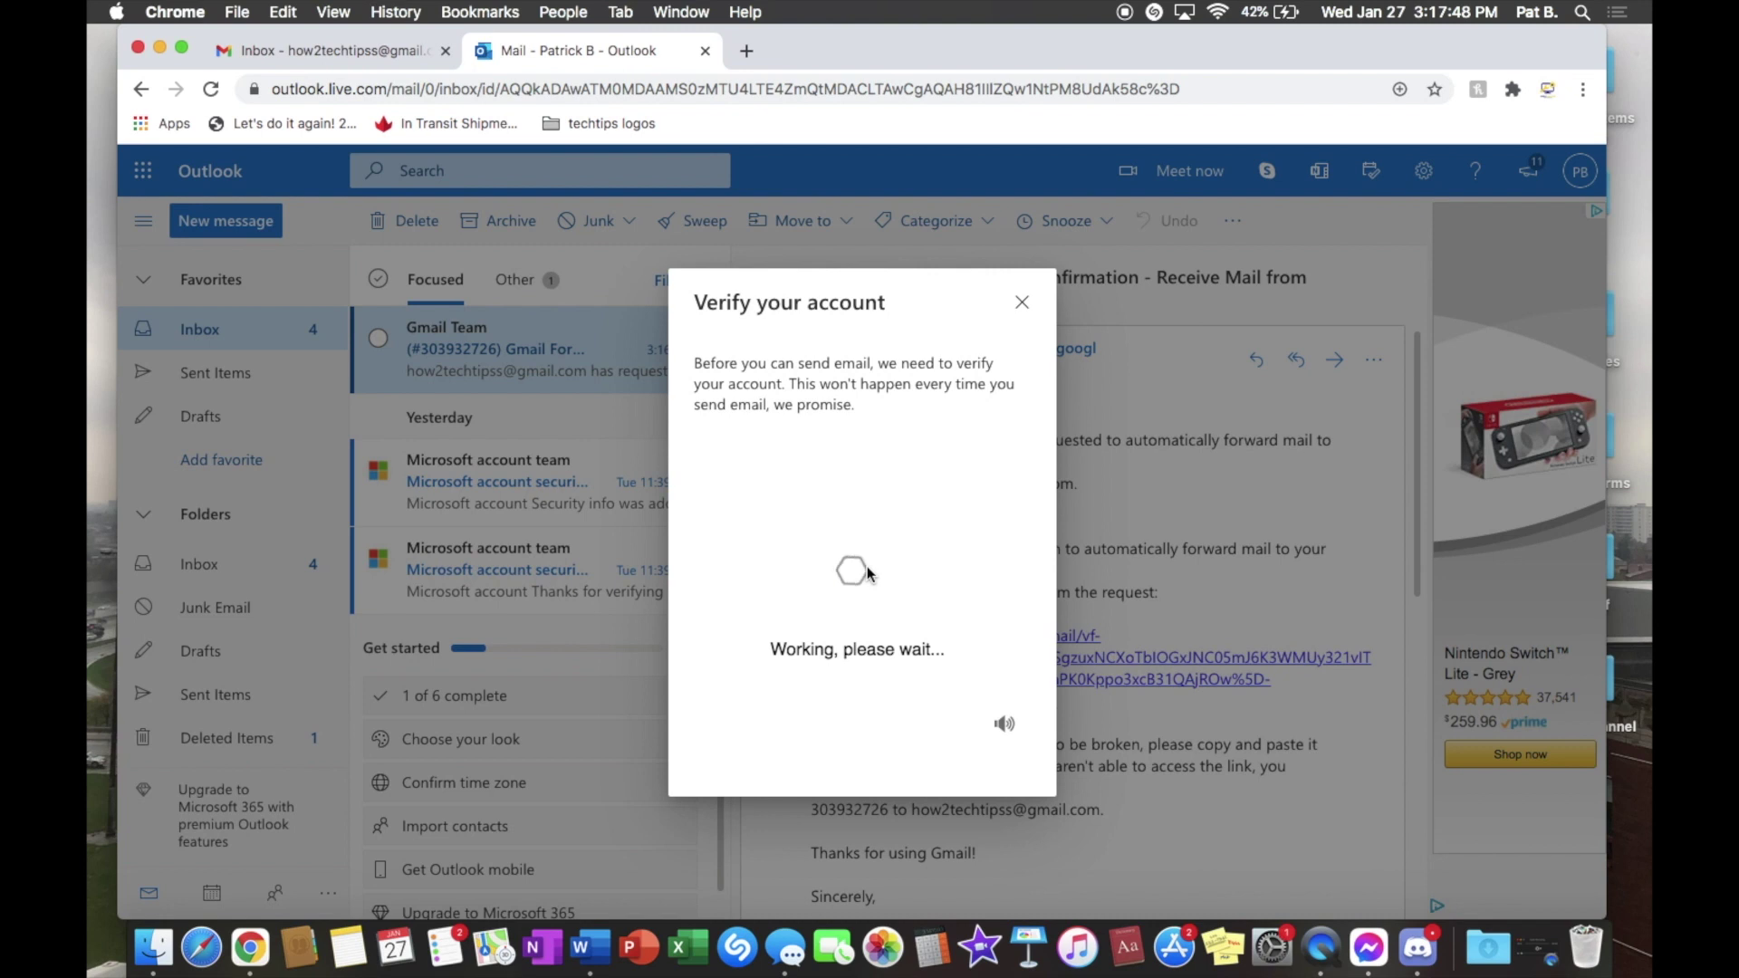
pyautogui.click(855, 648)
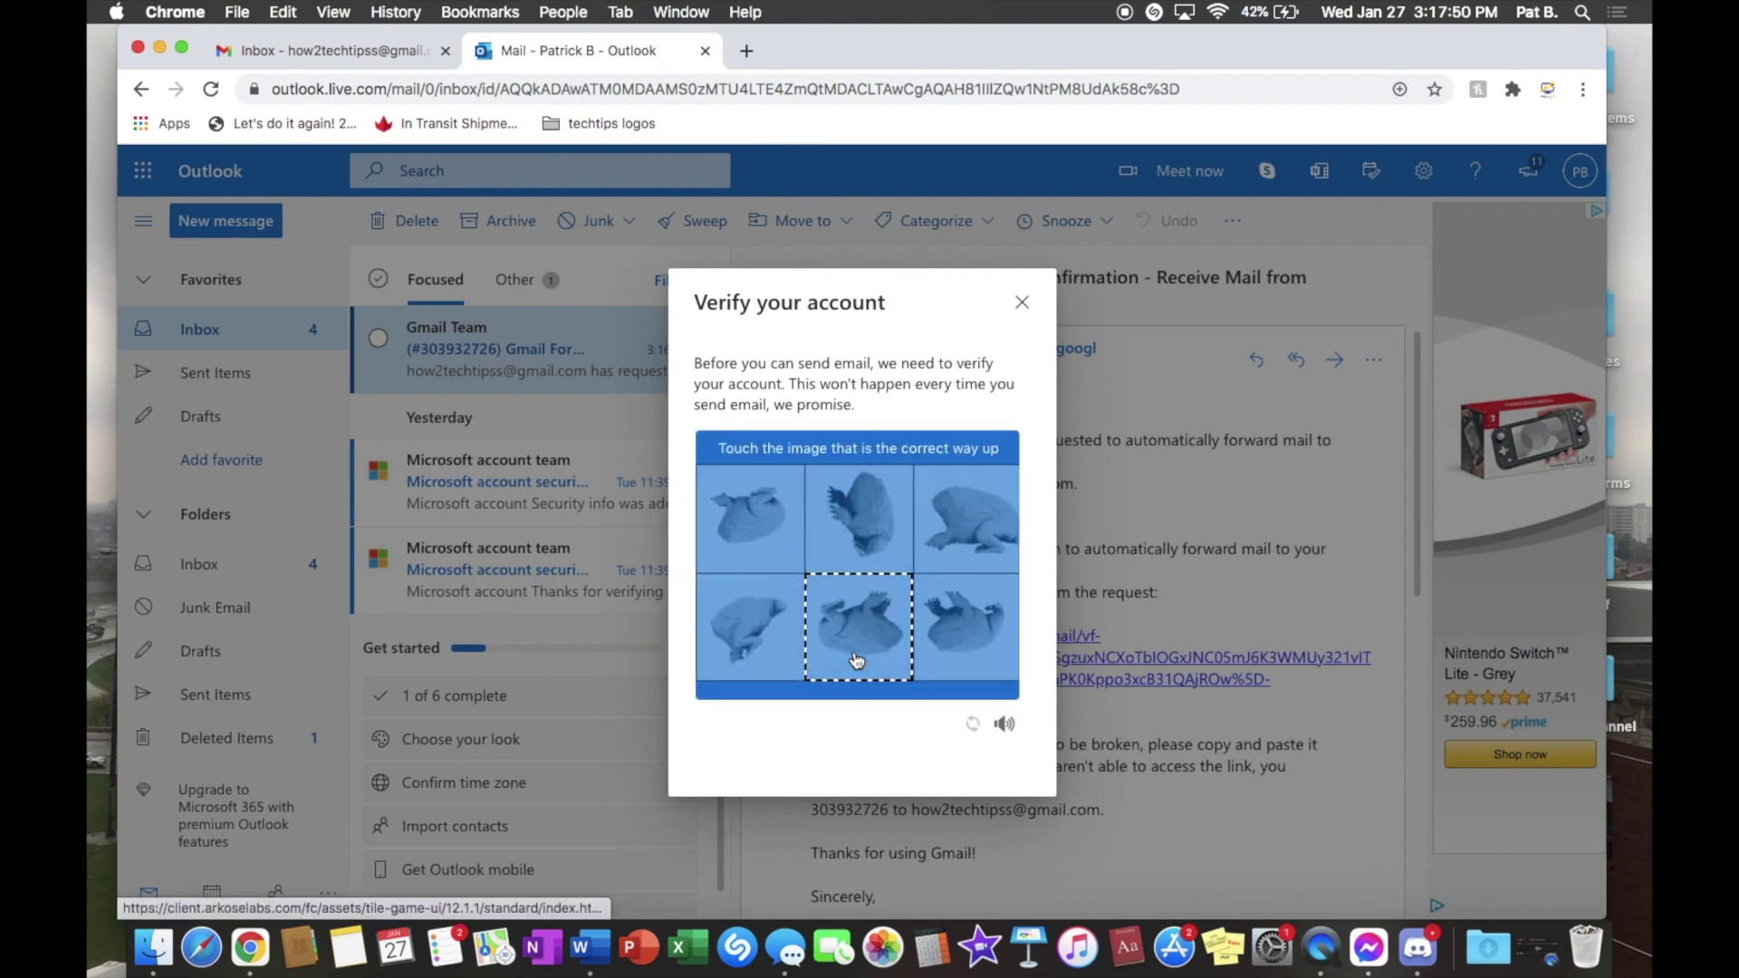
pyautogui.click(974, 548)
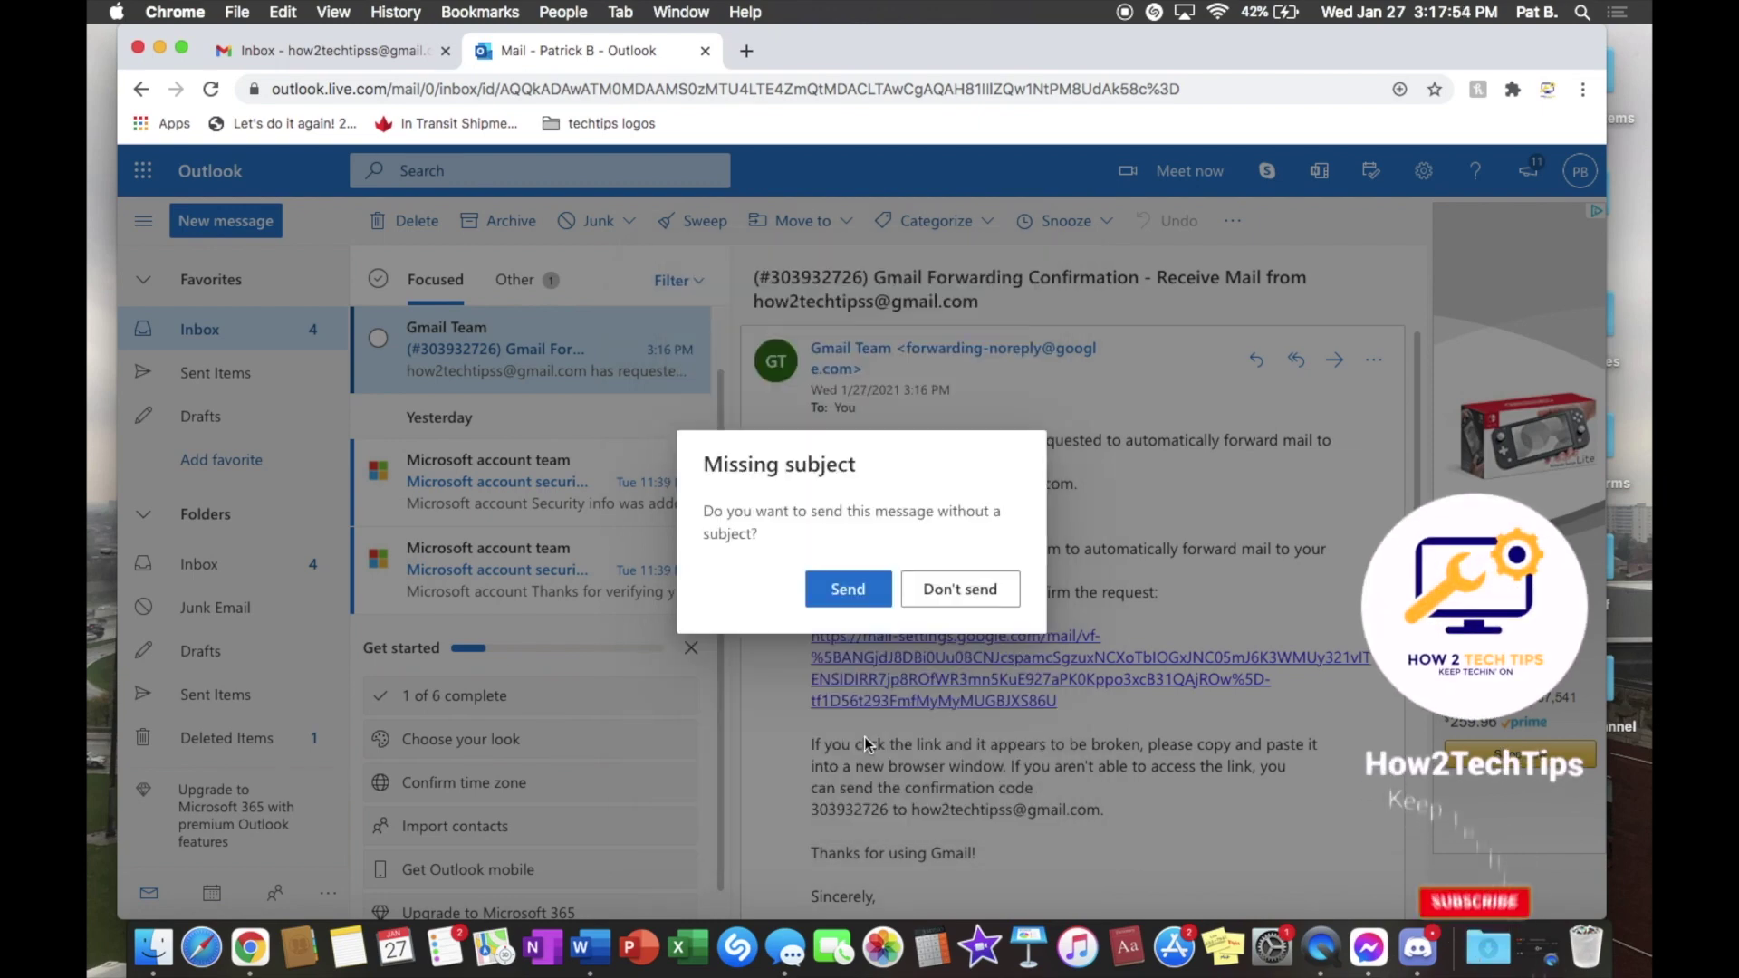
pyautogui.click(846, 600)
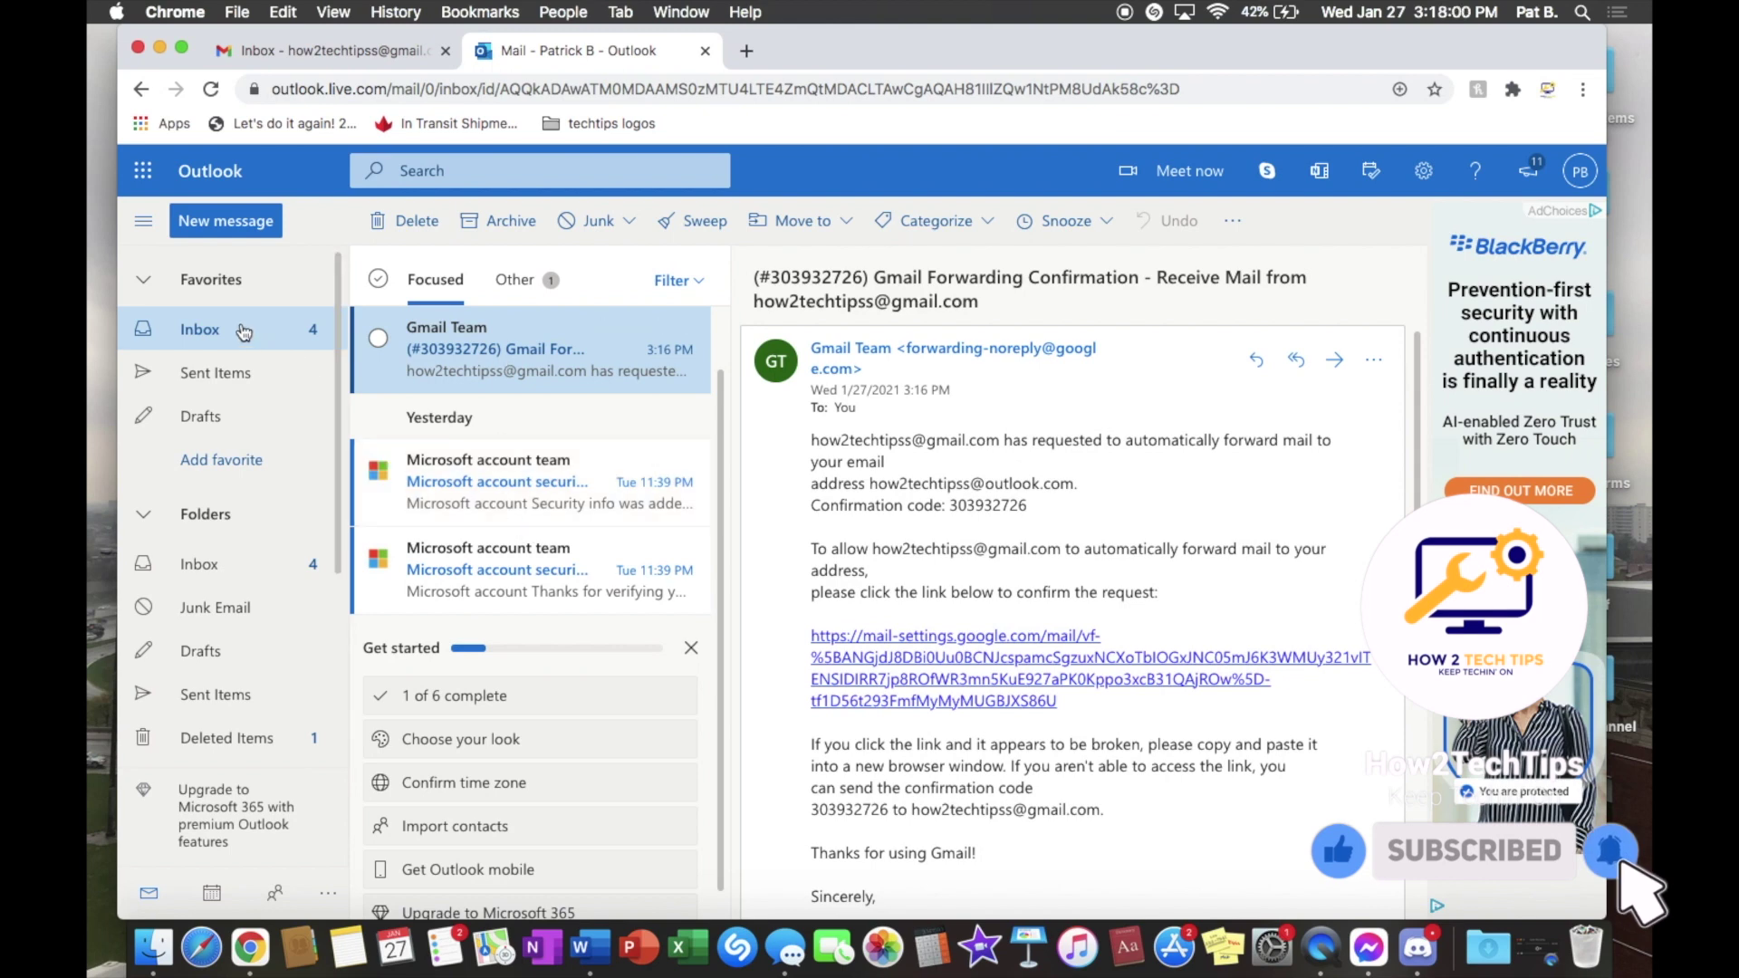
# Step: Check Outlook's Focused and Other views and the Gmail tab, then open Outlook's Sent Items folder
pyautogui.click(691, 648)
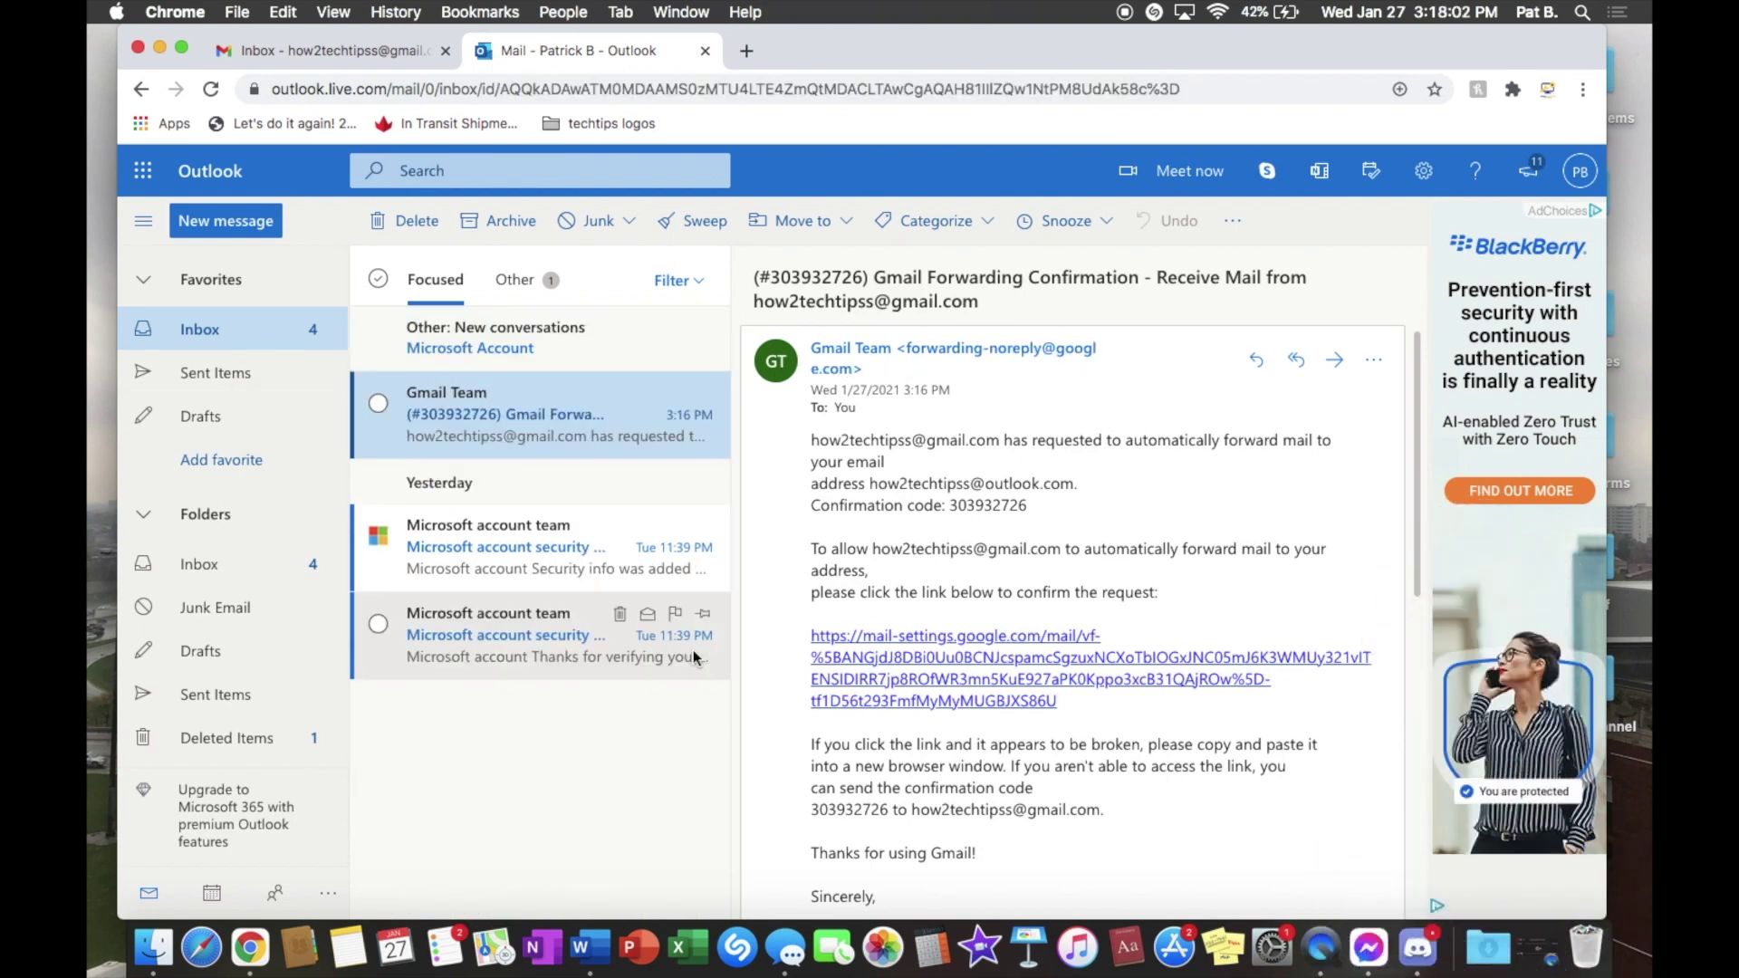
pyautogui.click(503, 340)
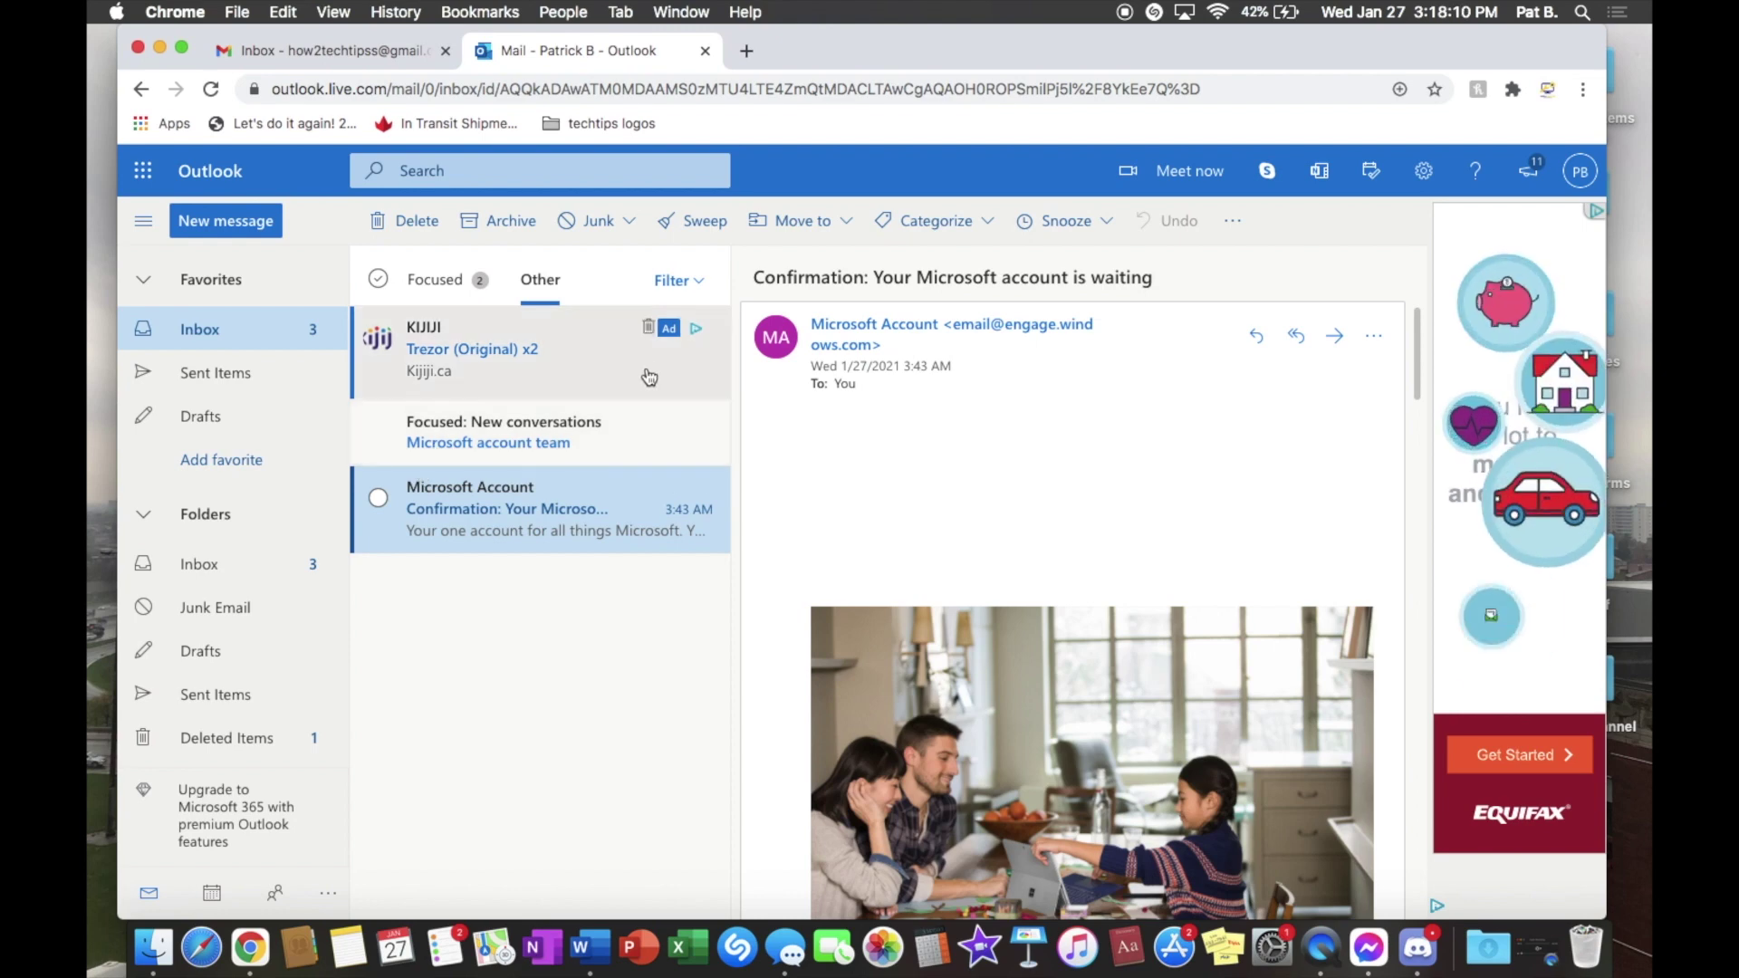
pyautogui.click(202, 335)
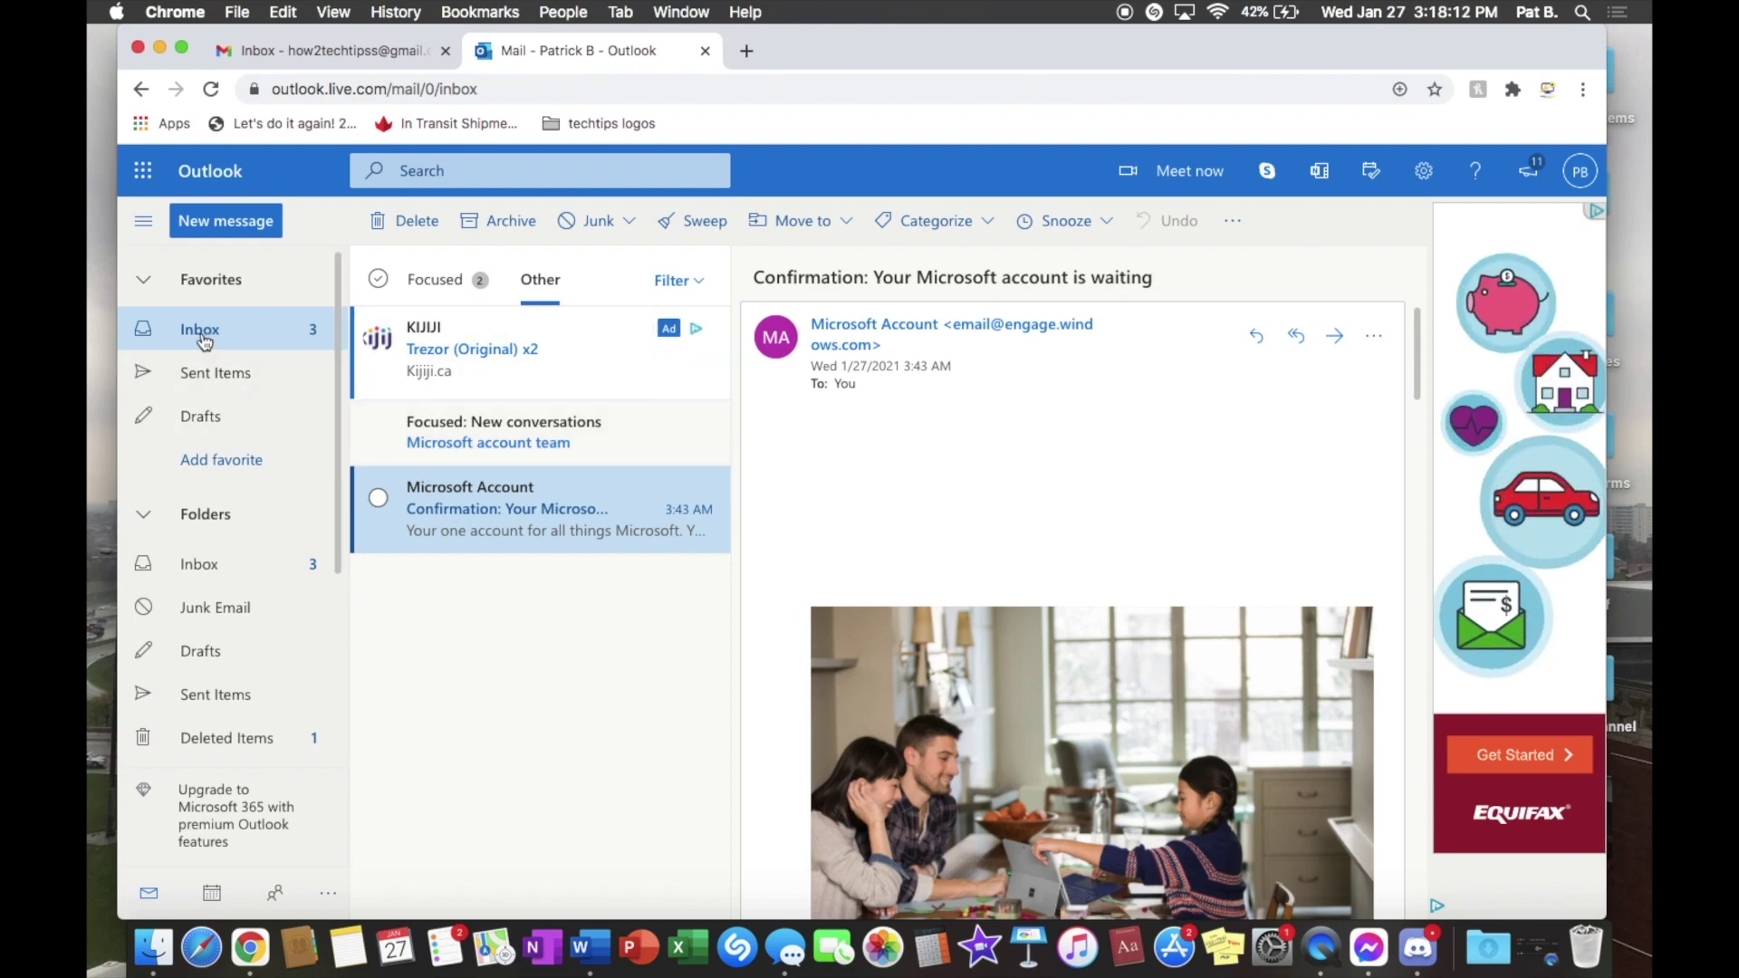
pyautogui.click(332, 56)
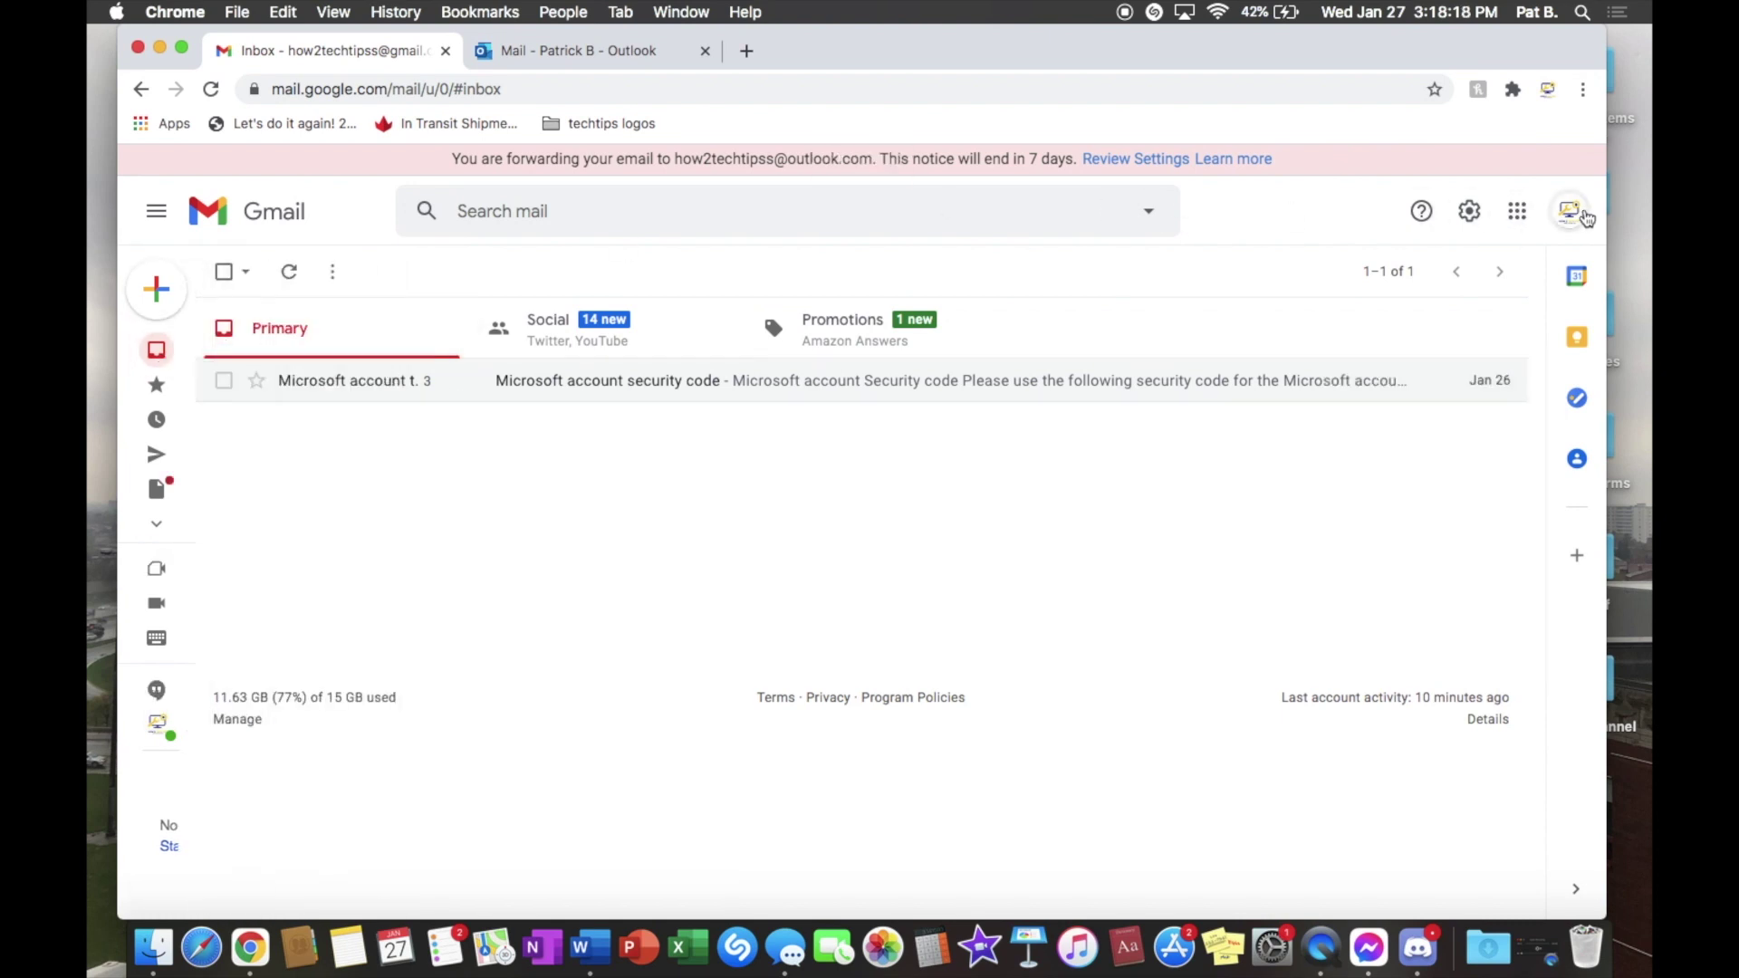
pyautogui.click(1572, 213)
pyautogui.click(1573, 217)
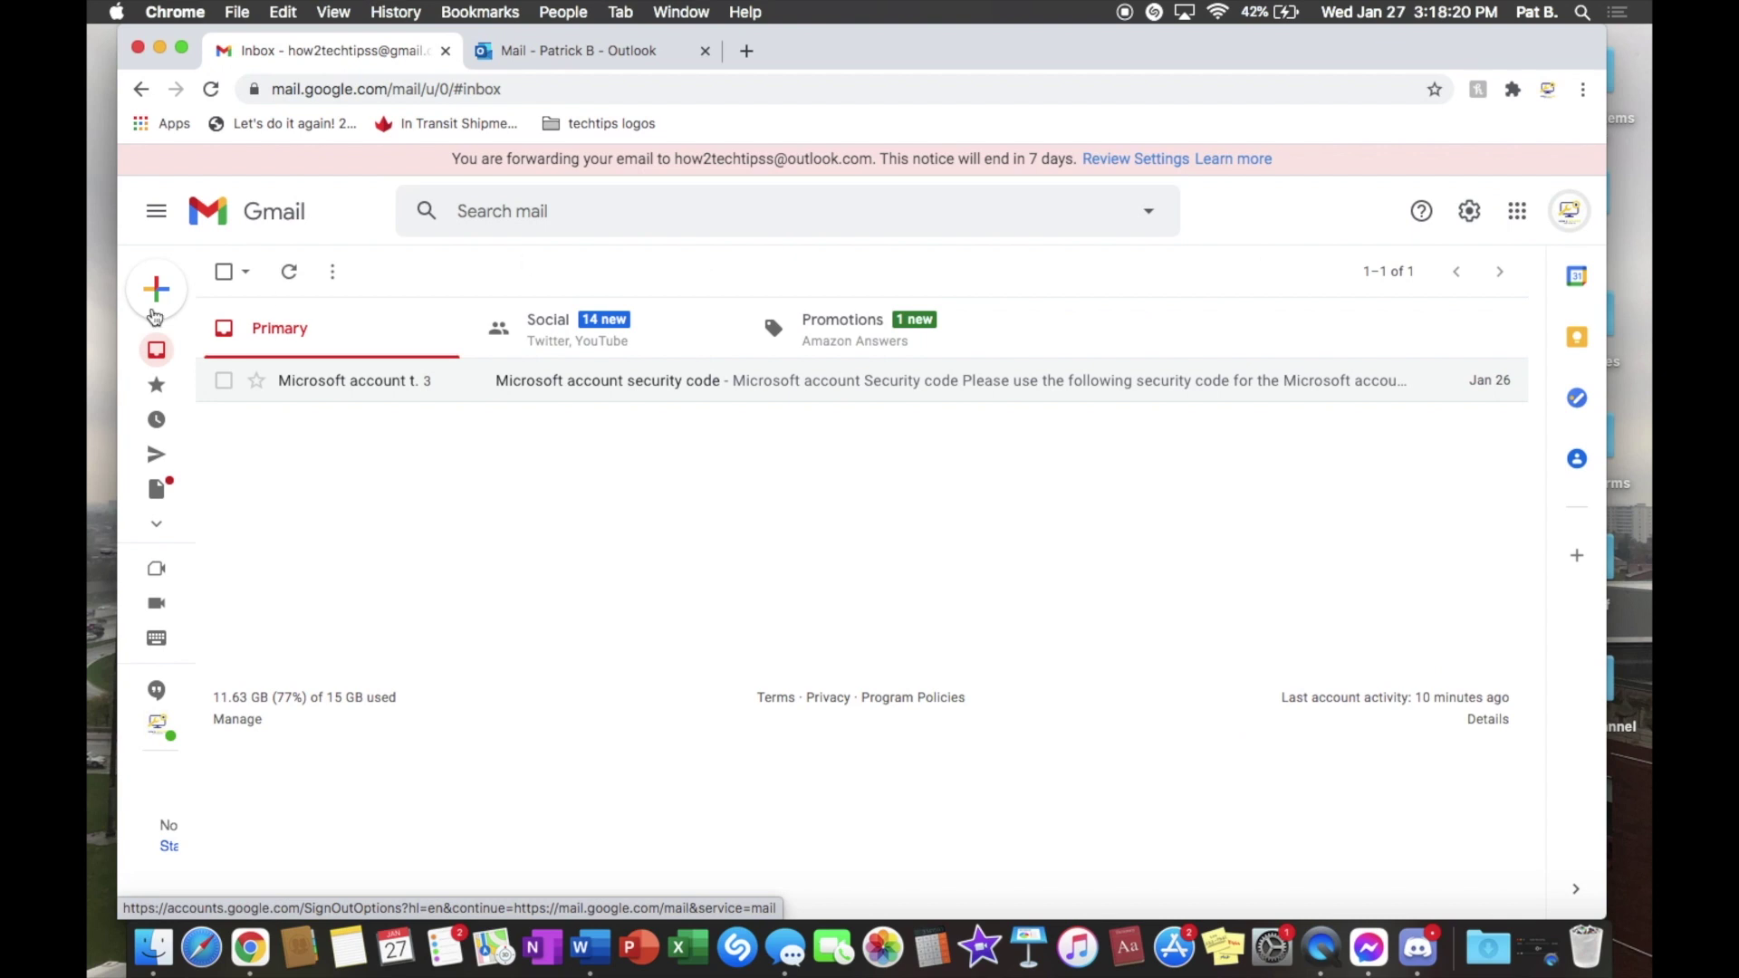
pyautogui.moveTo(160, 355)
pyautogui.click(570, 51)
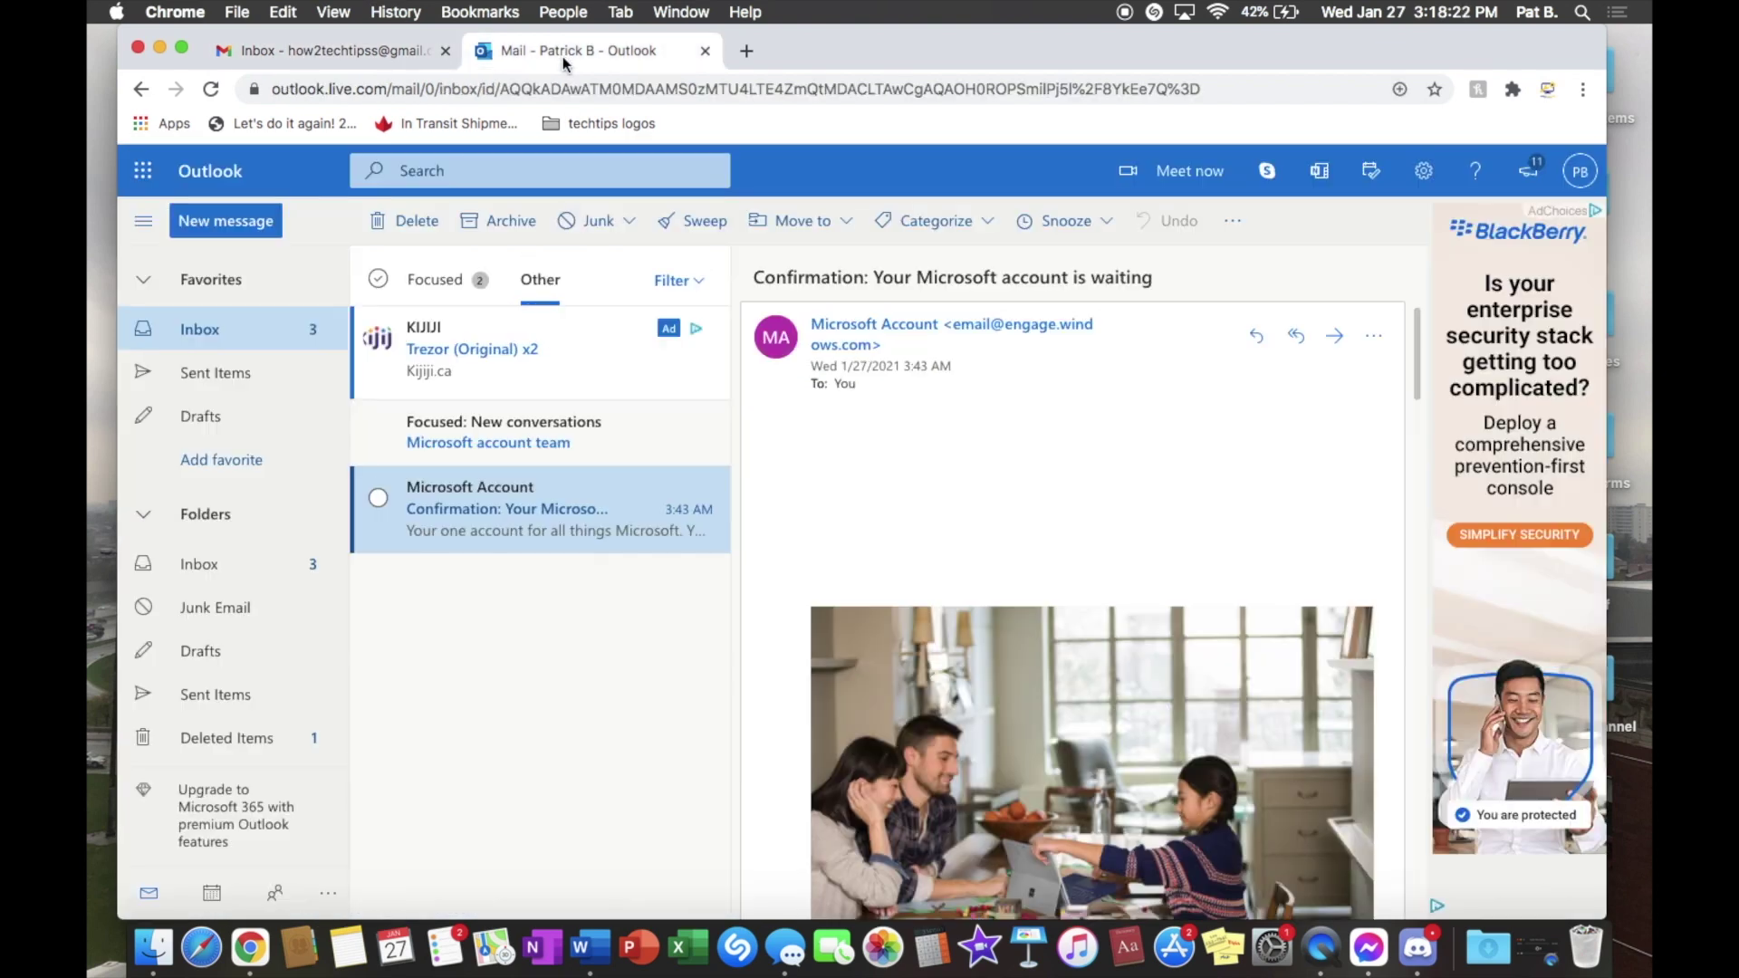
pyautogui.click(433, 283)
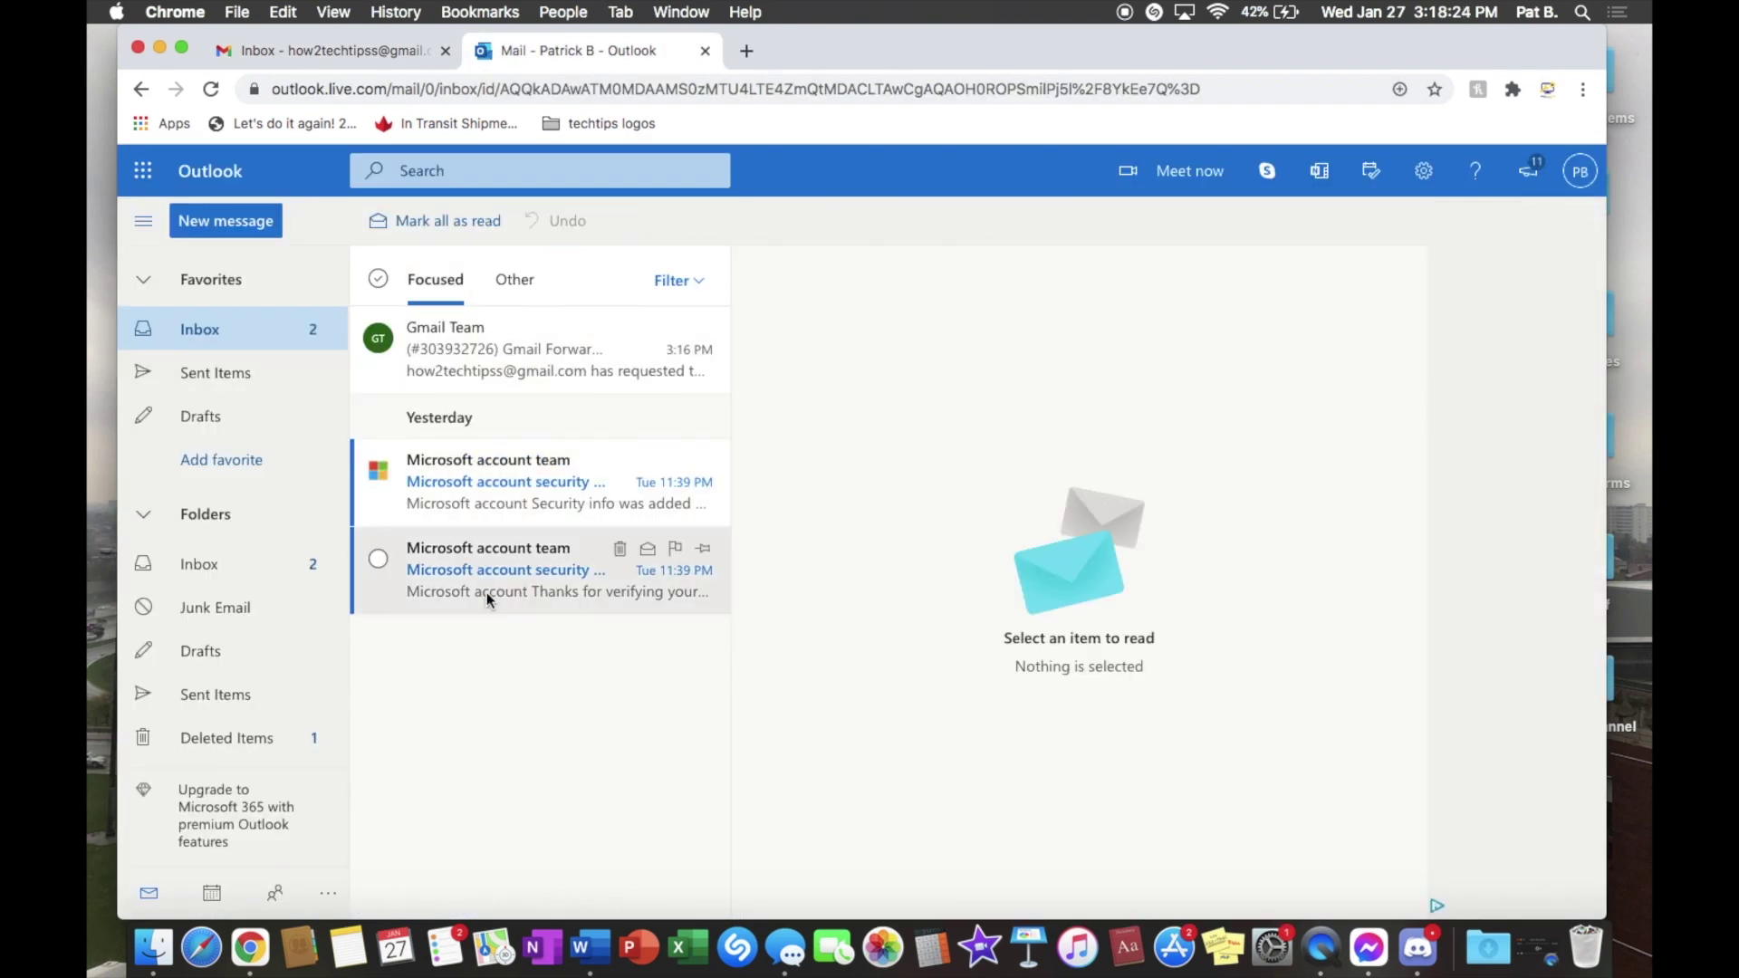
pyautogui.click(340, 51)
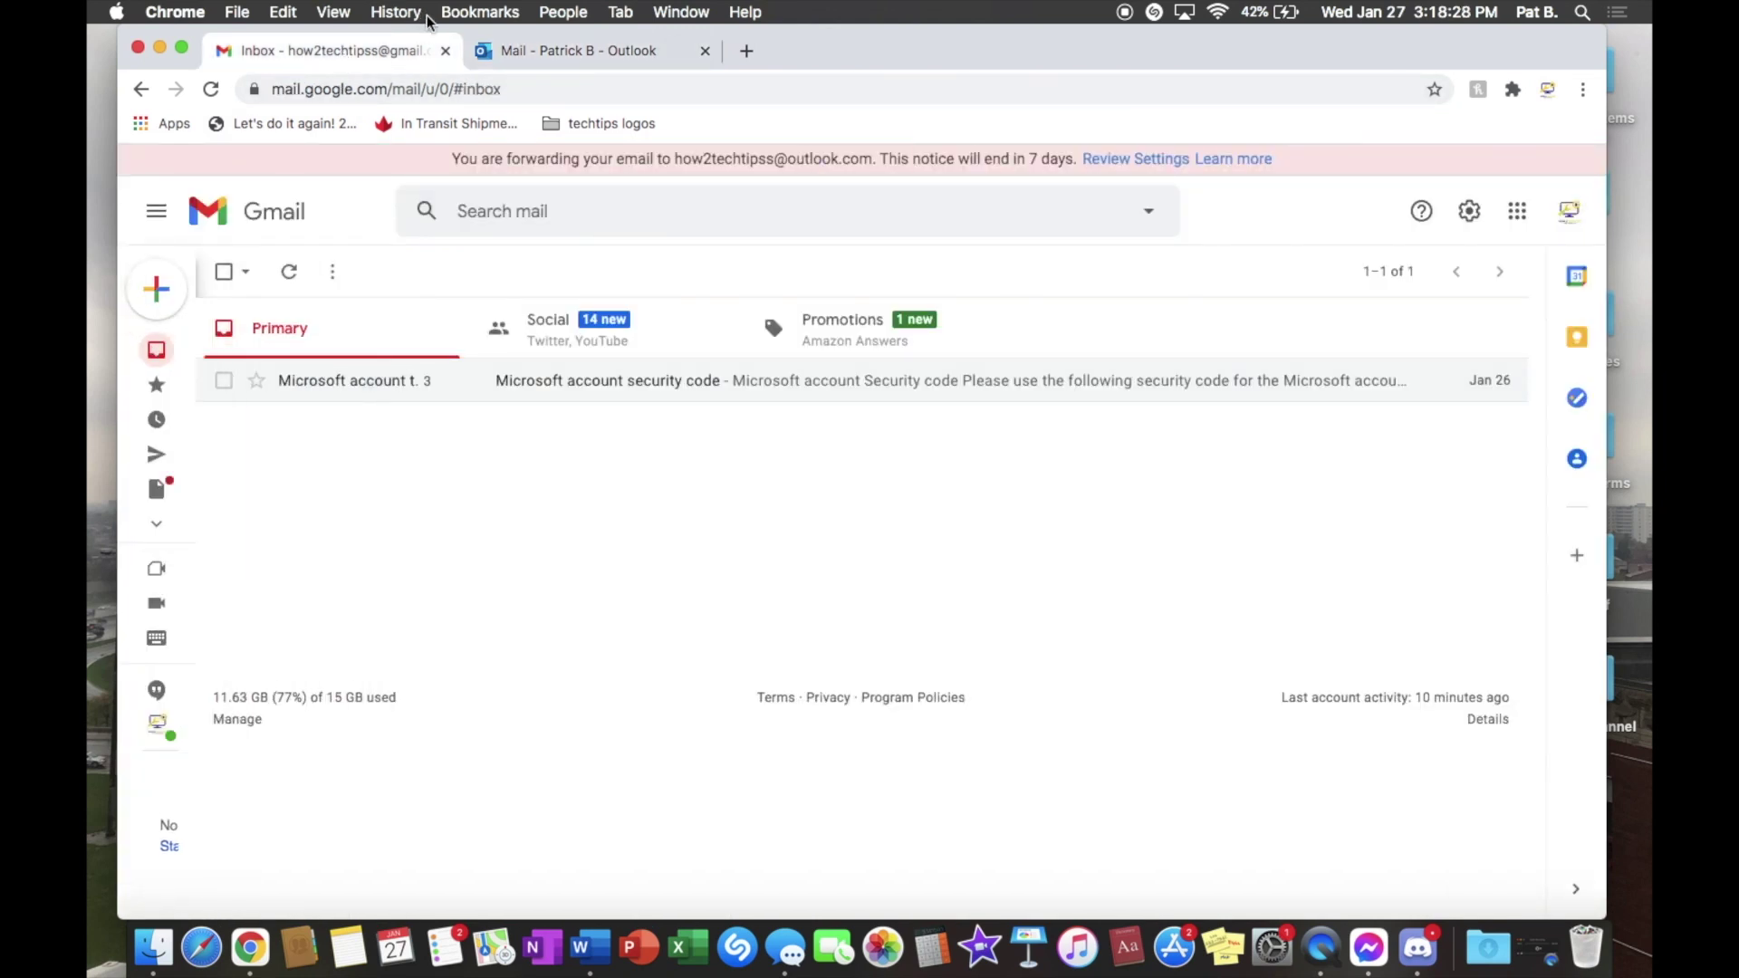
pyautogui.click(521, 51)
pyautogui.click(233, 378)
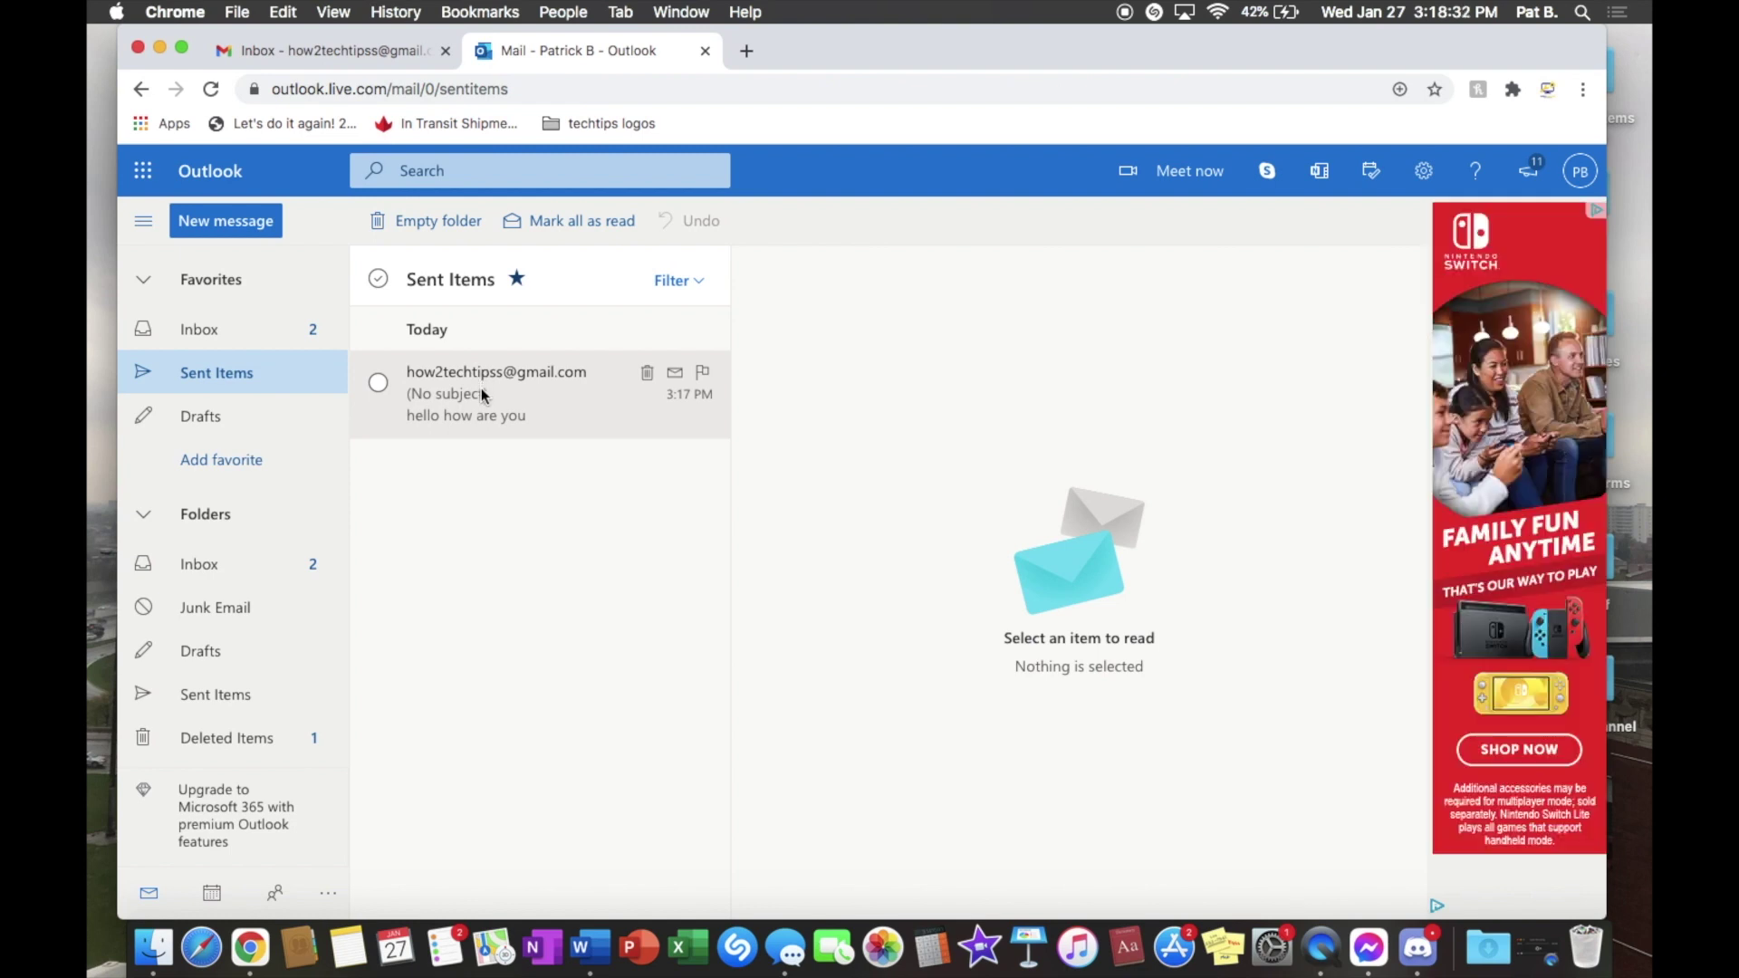
# Step: Open the sent hello message, glance at Gmail, then return to Outlook's folders
pyautogui.click(483, 396)
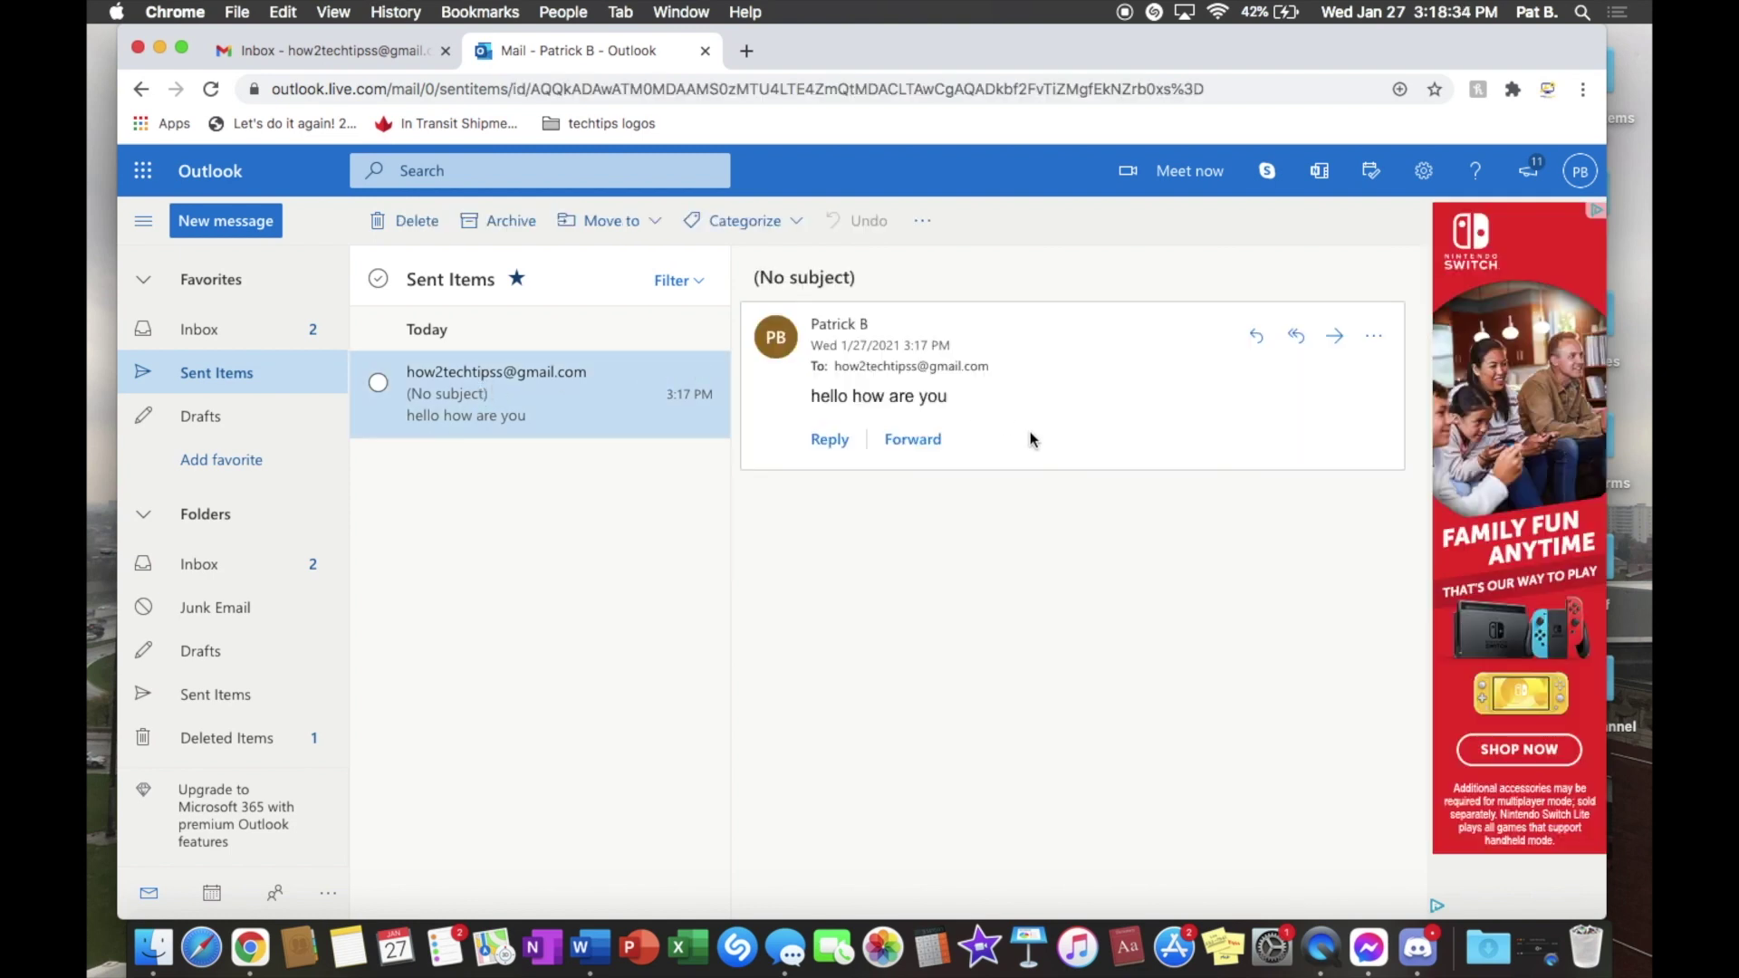
pyautogui.click(327, 48)
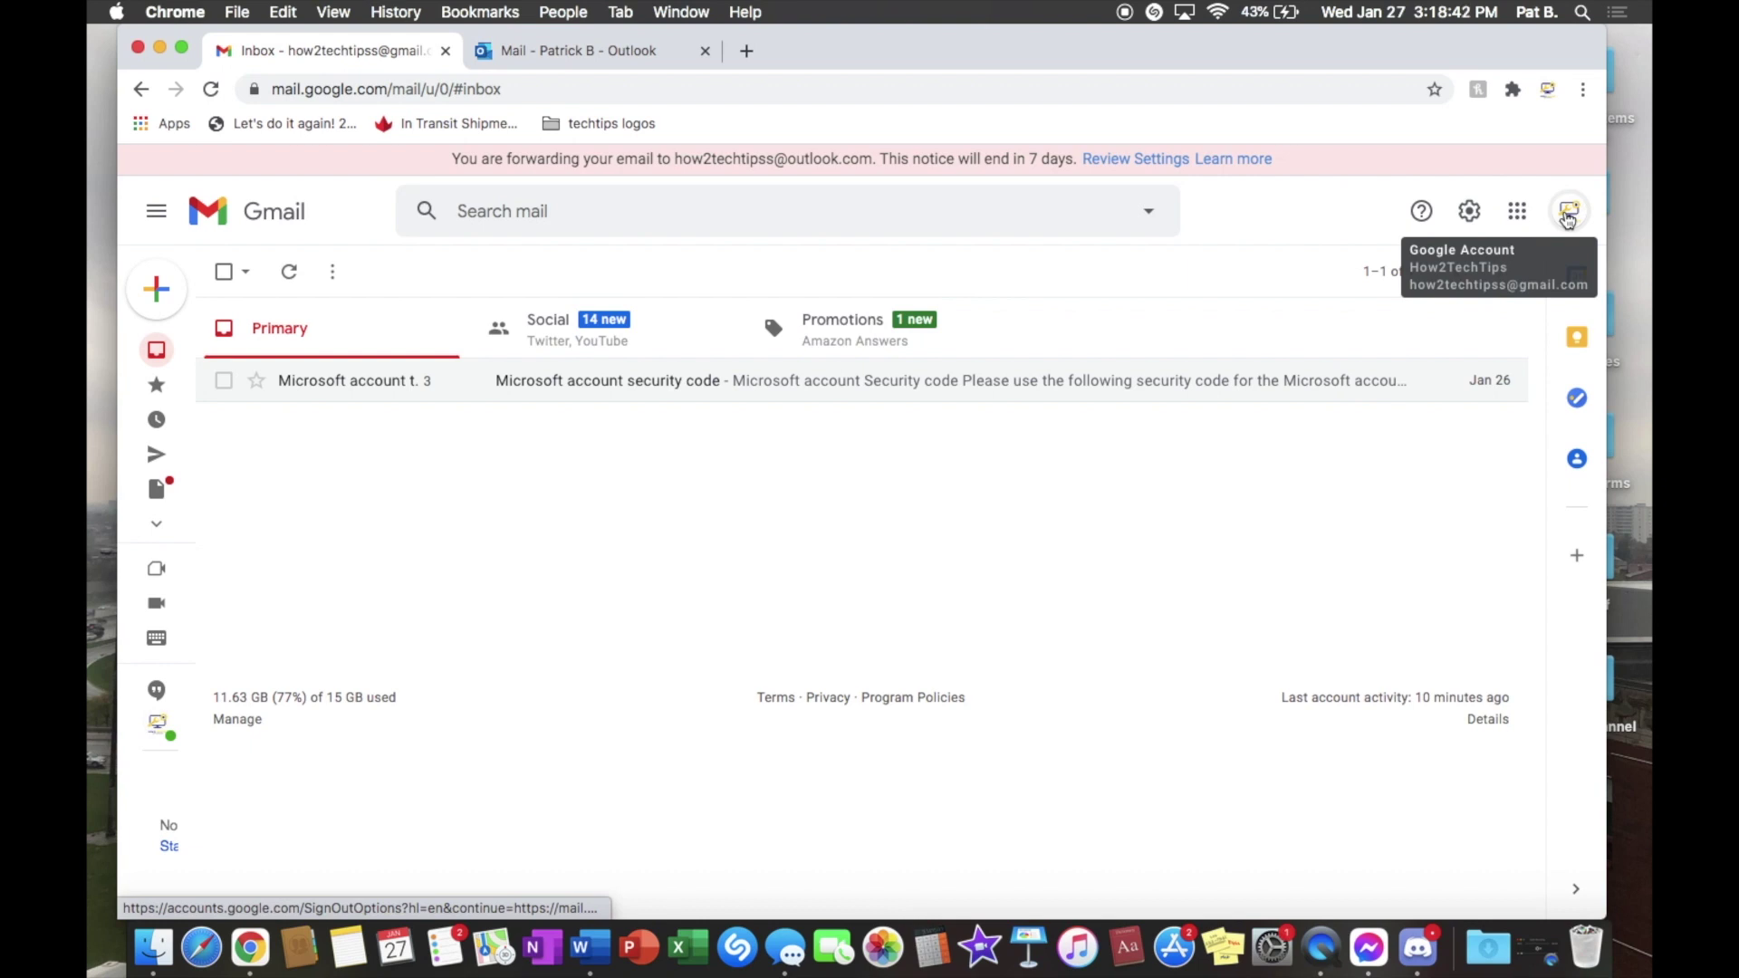
pyautogui.moveTo(163, 317)
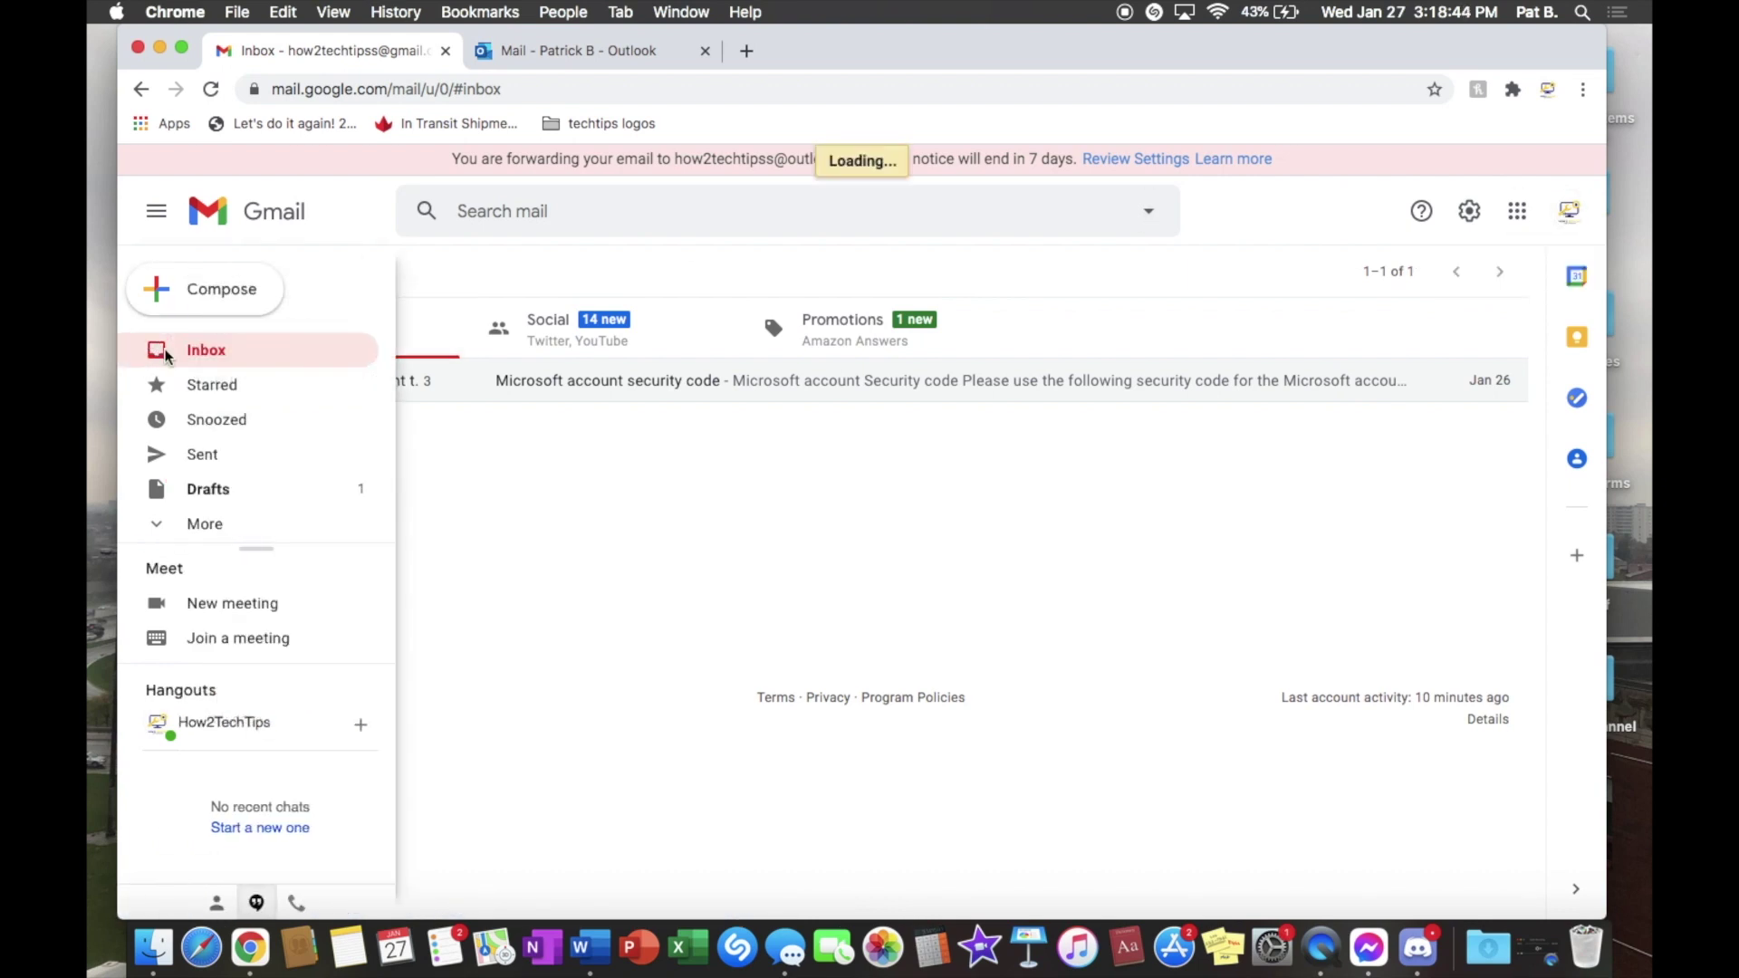
pyautogui.click(532, 51)
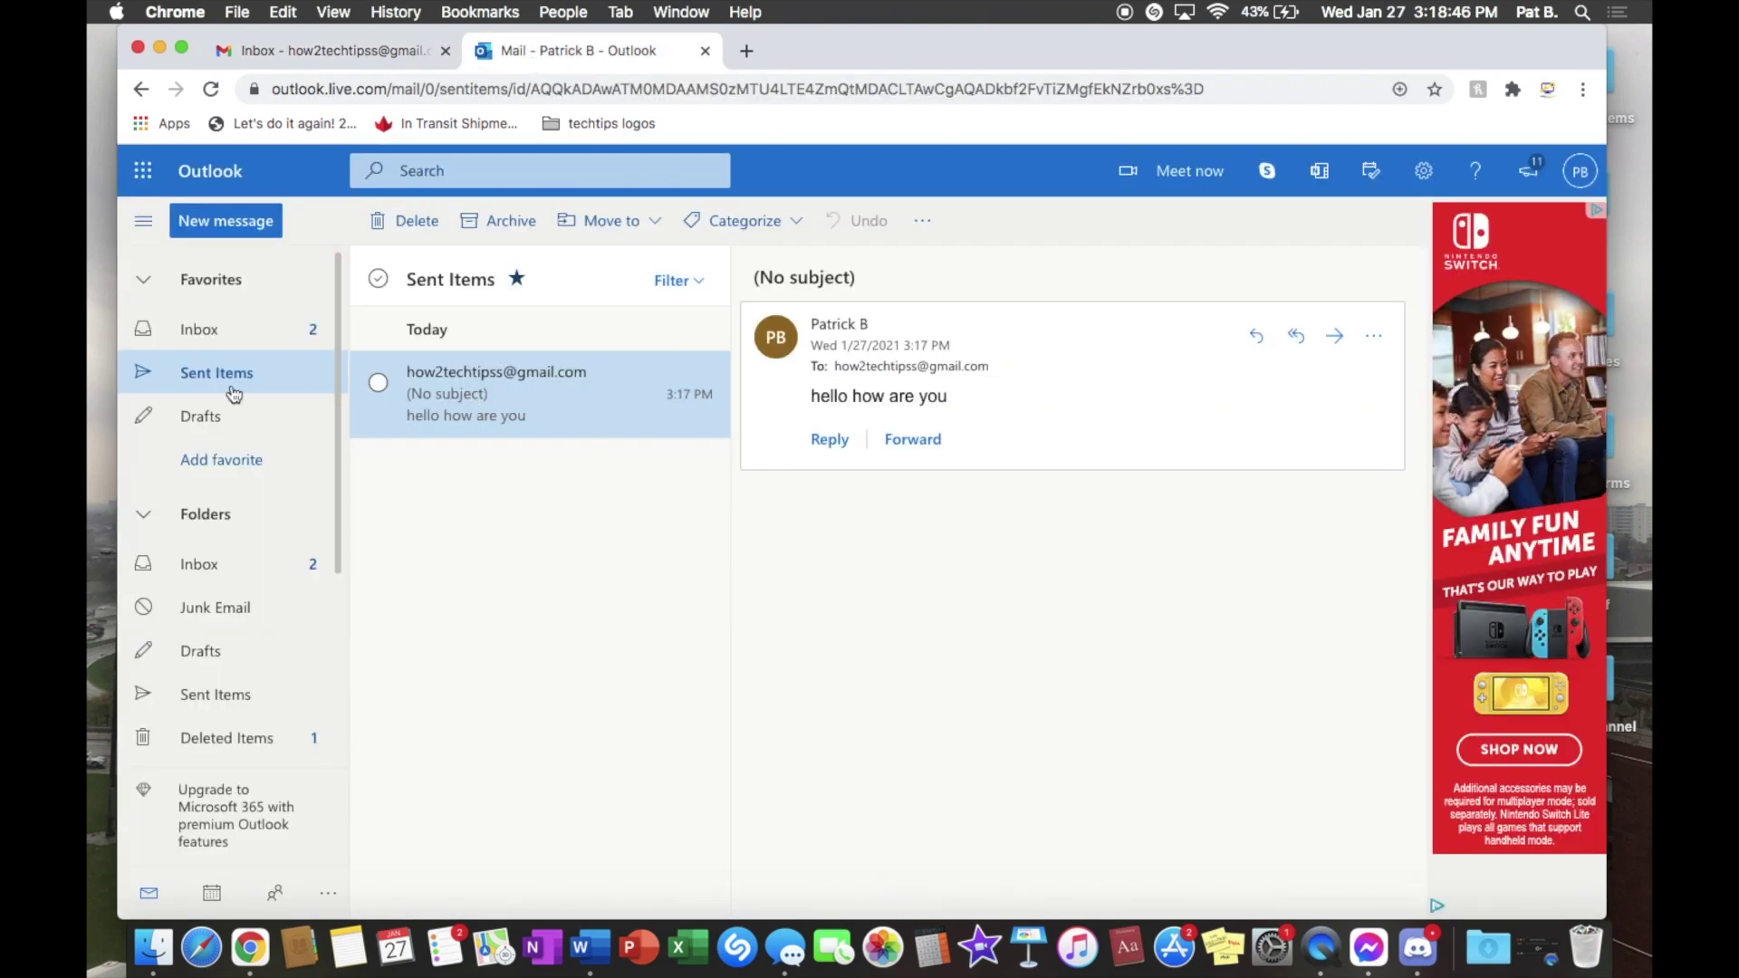
pyautogui.click(242, 345)
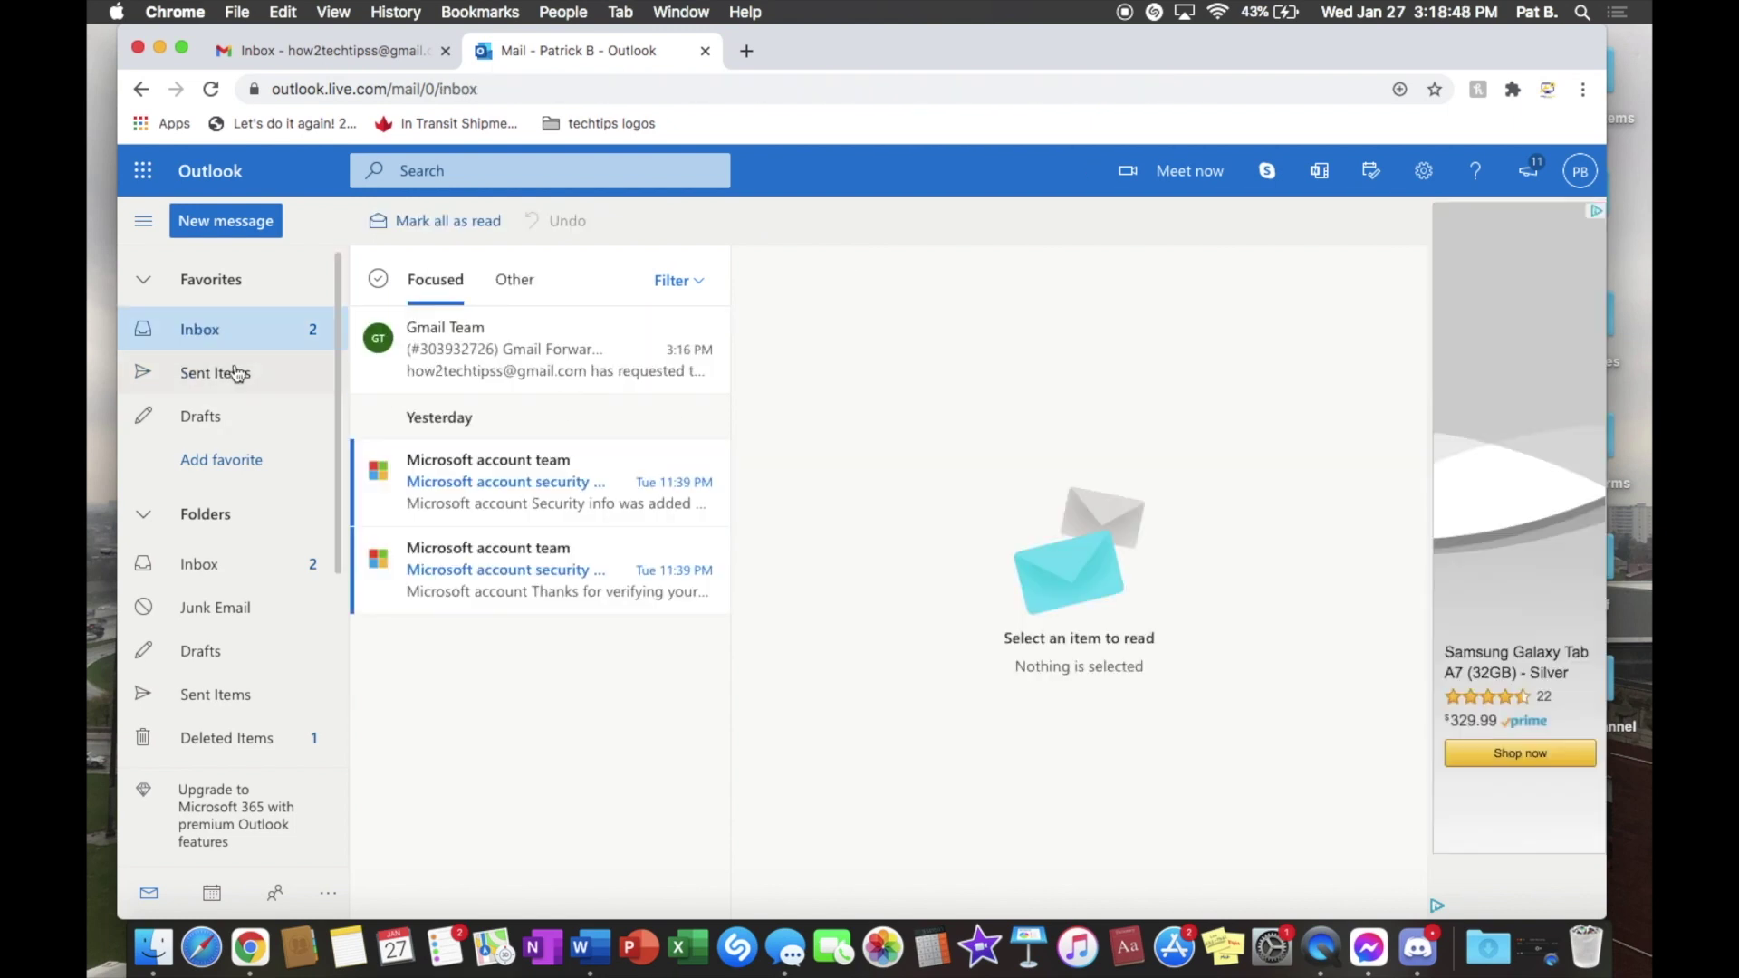
pyautogui.click(235, 372)
# Step: Open the Outlook Inbox and display the Gmail Forwarding Confirmation email in the reading pane
pyautogui.click(255, 306)
pyautogui.click(248, 340)
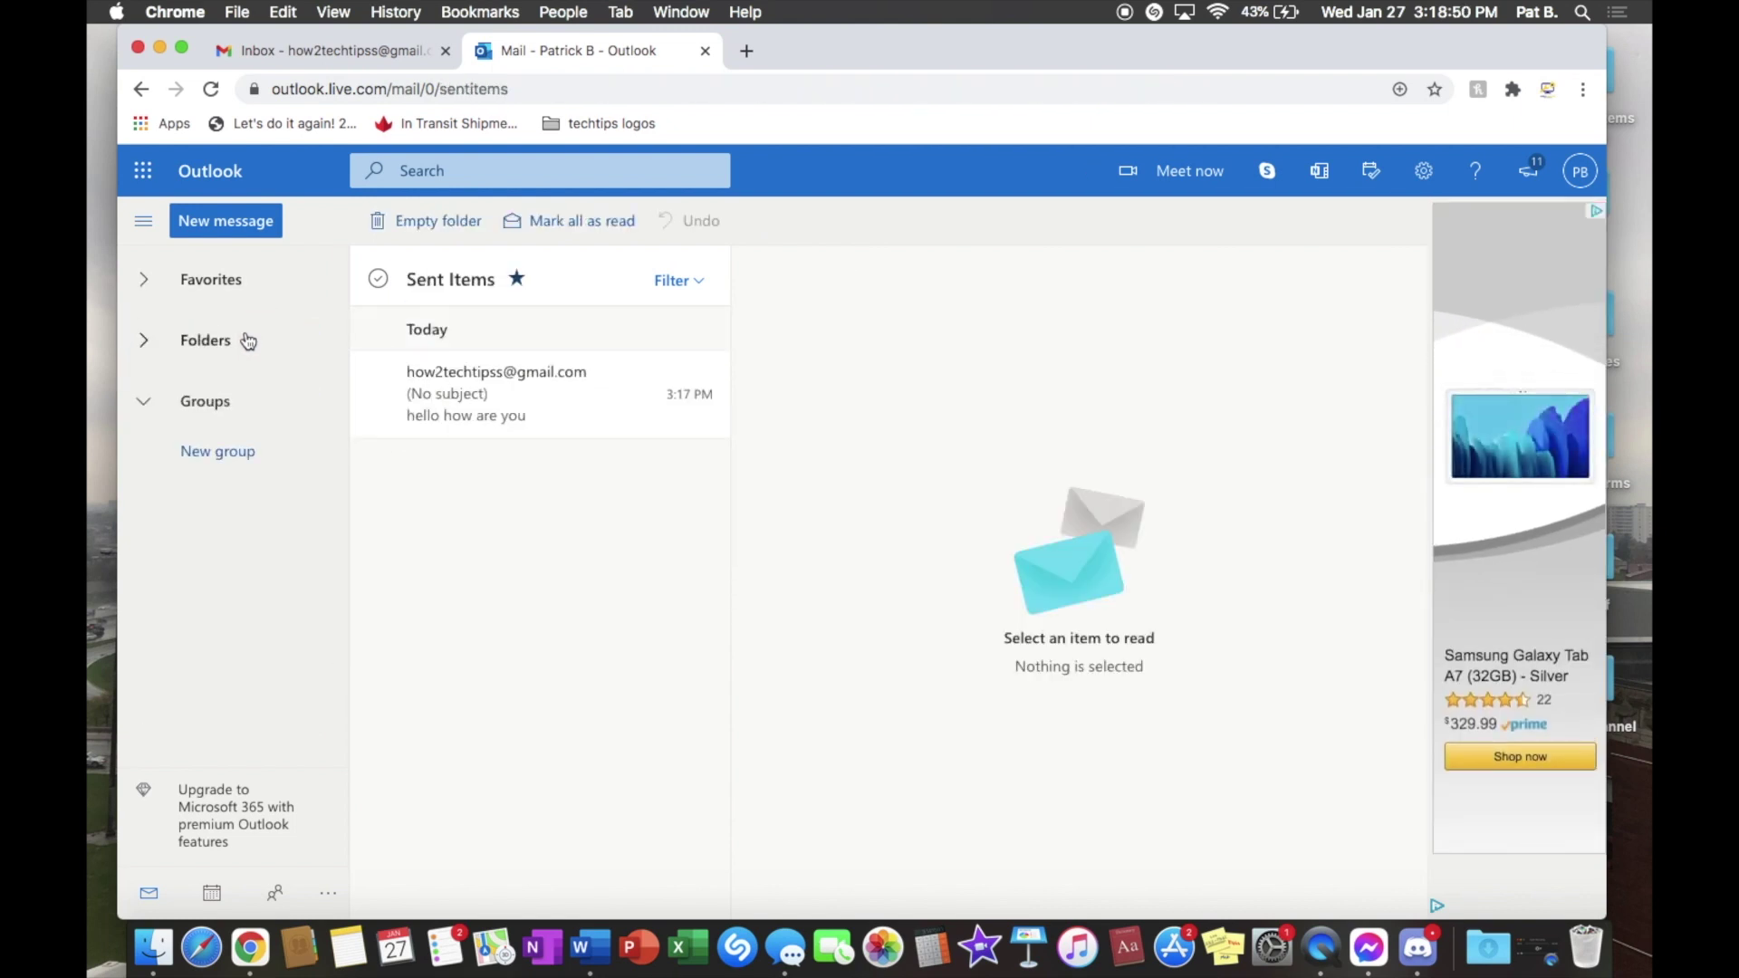
pyautogui.click(195, 277)
pyautogui.click(208, 284)
pyautogui.click(209, 287)
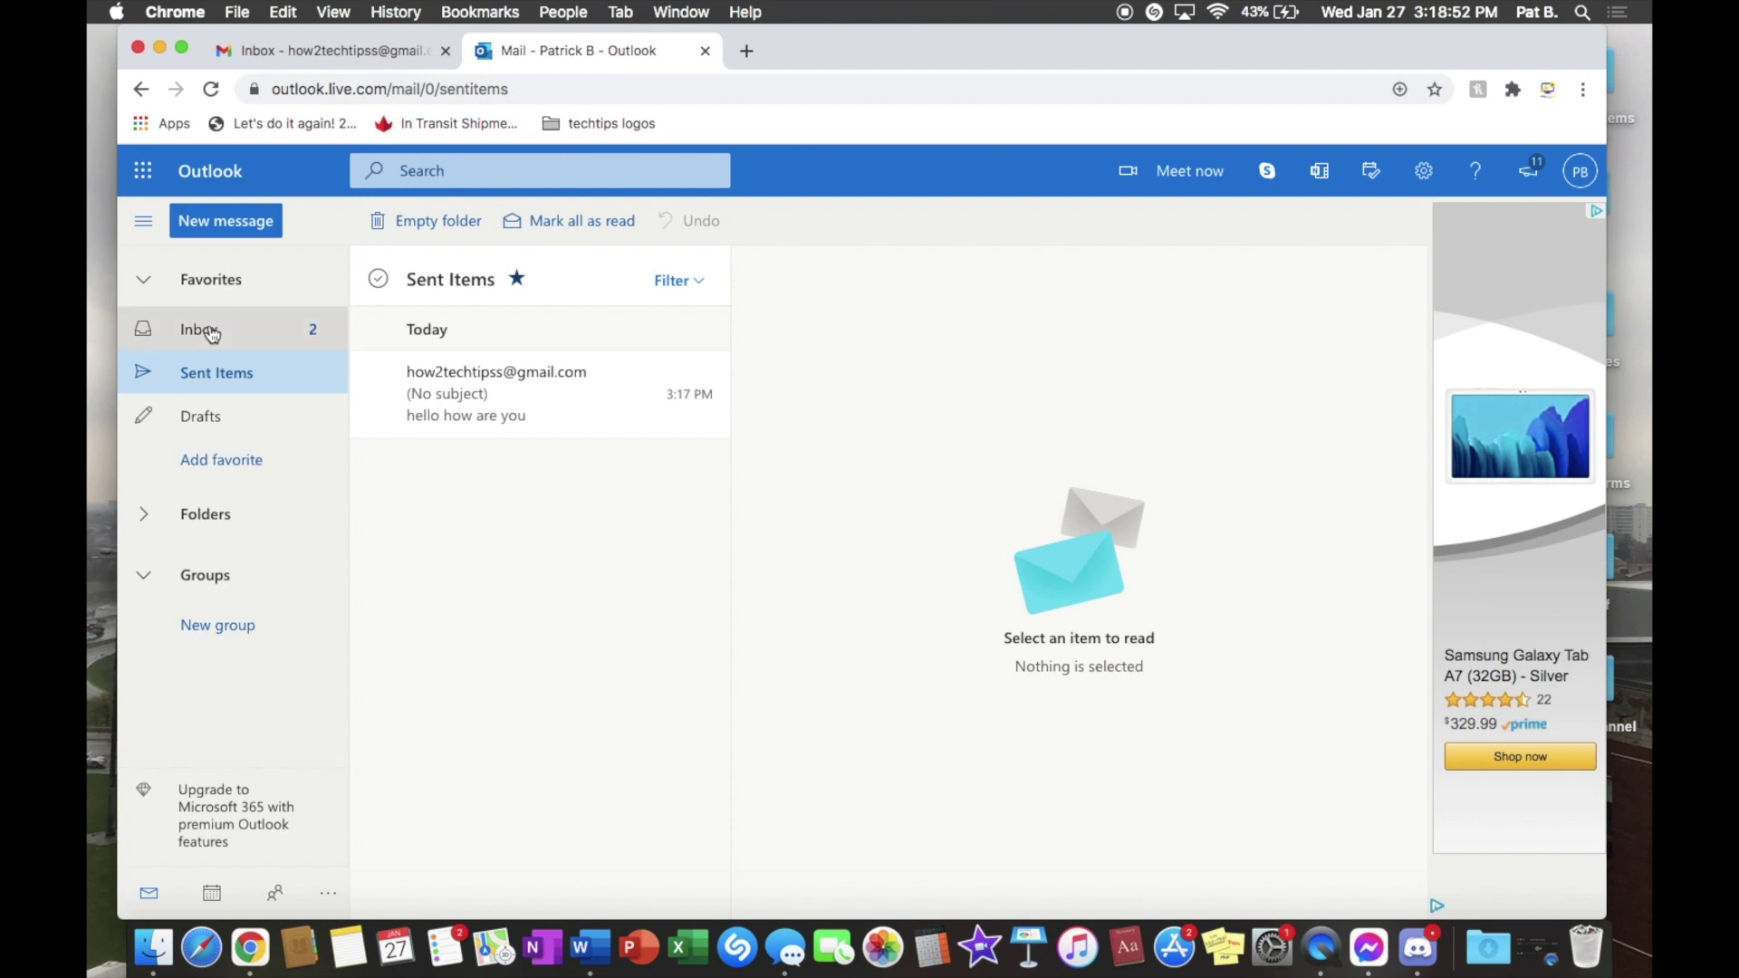
pyautogui.click(202, 332)
pyautogui.click(634, 371)
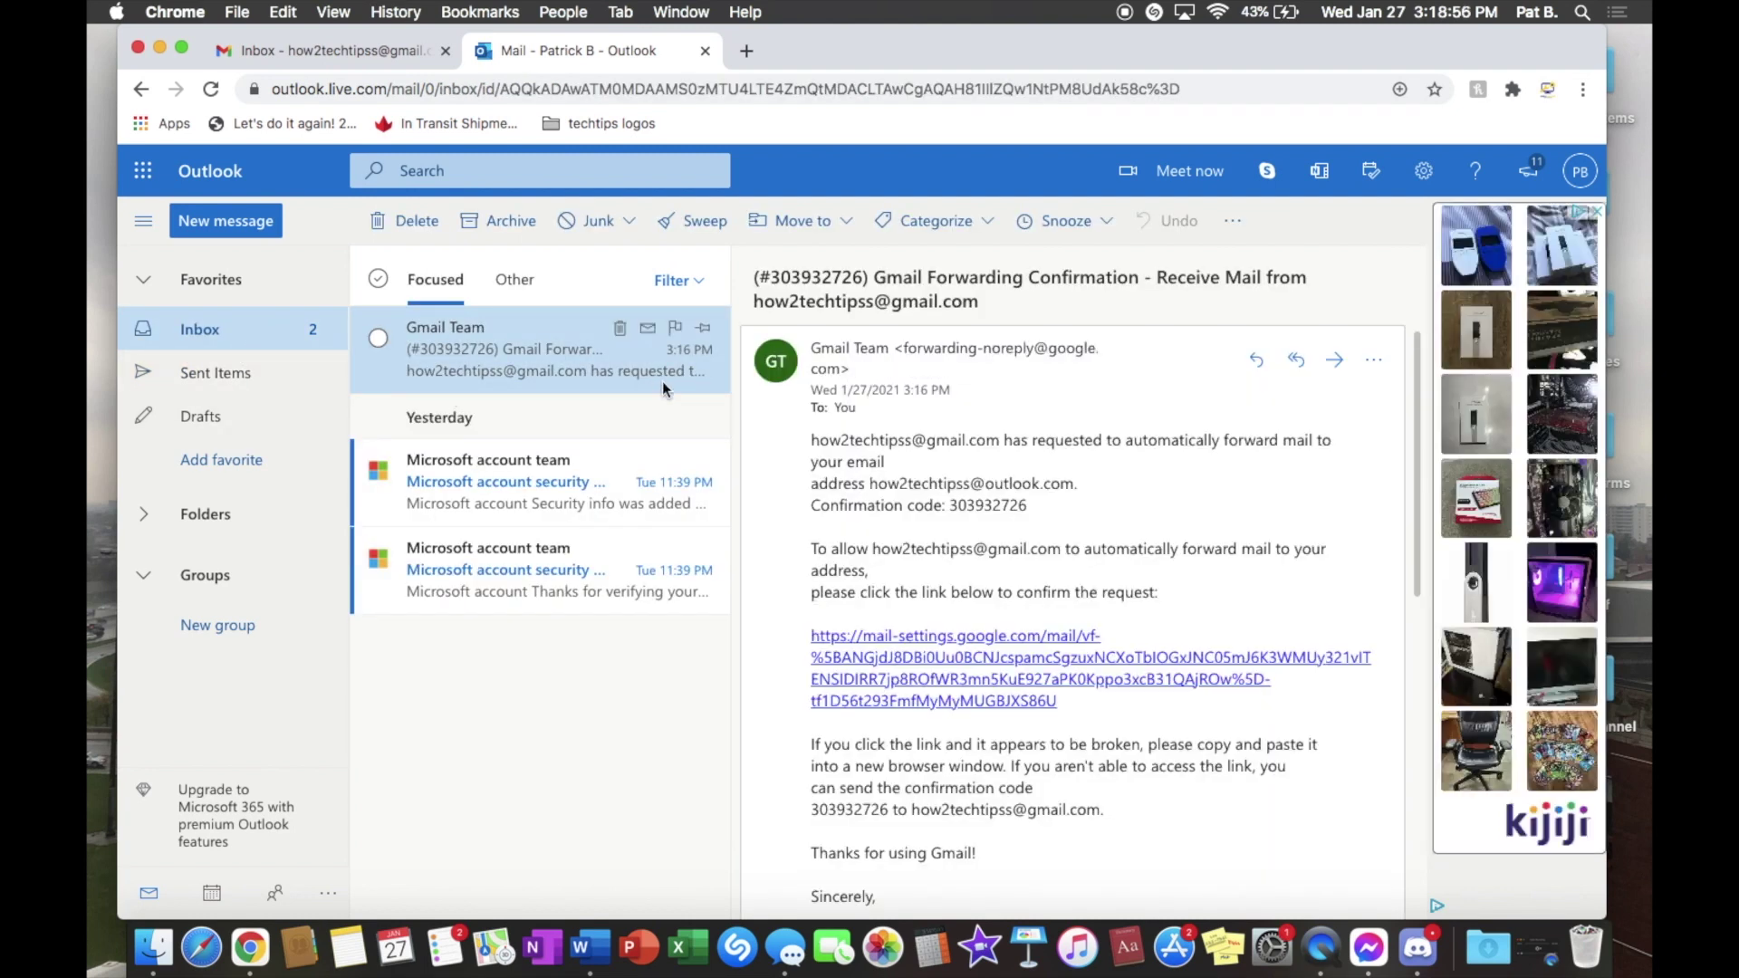
# Step: Follow the email's confirmation link and confirm the forwarding request on Google's page
pyautogui.click(925, 666)
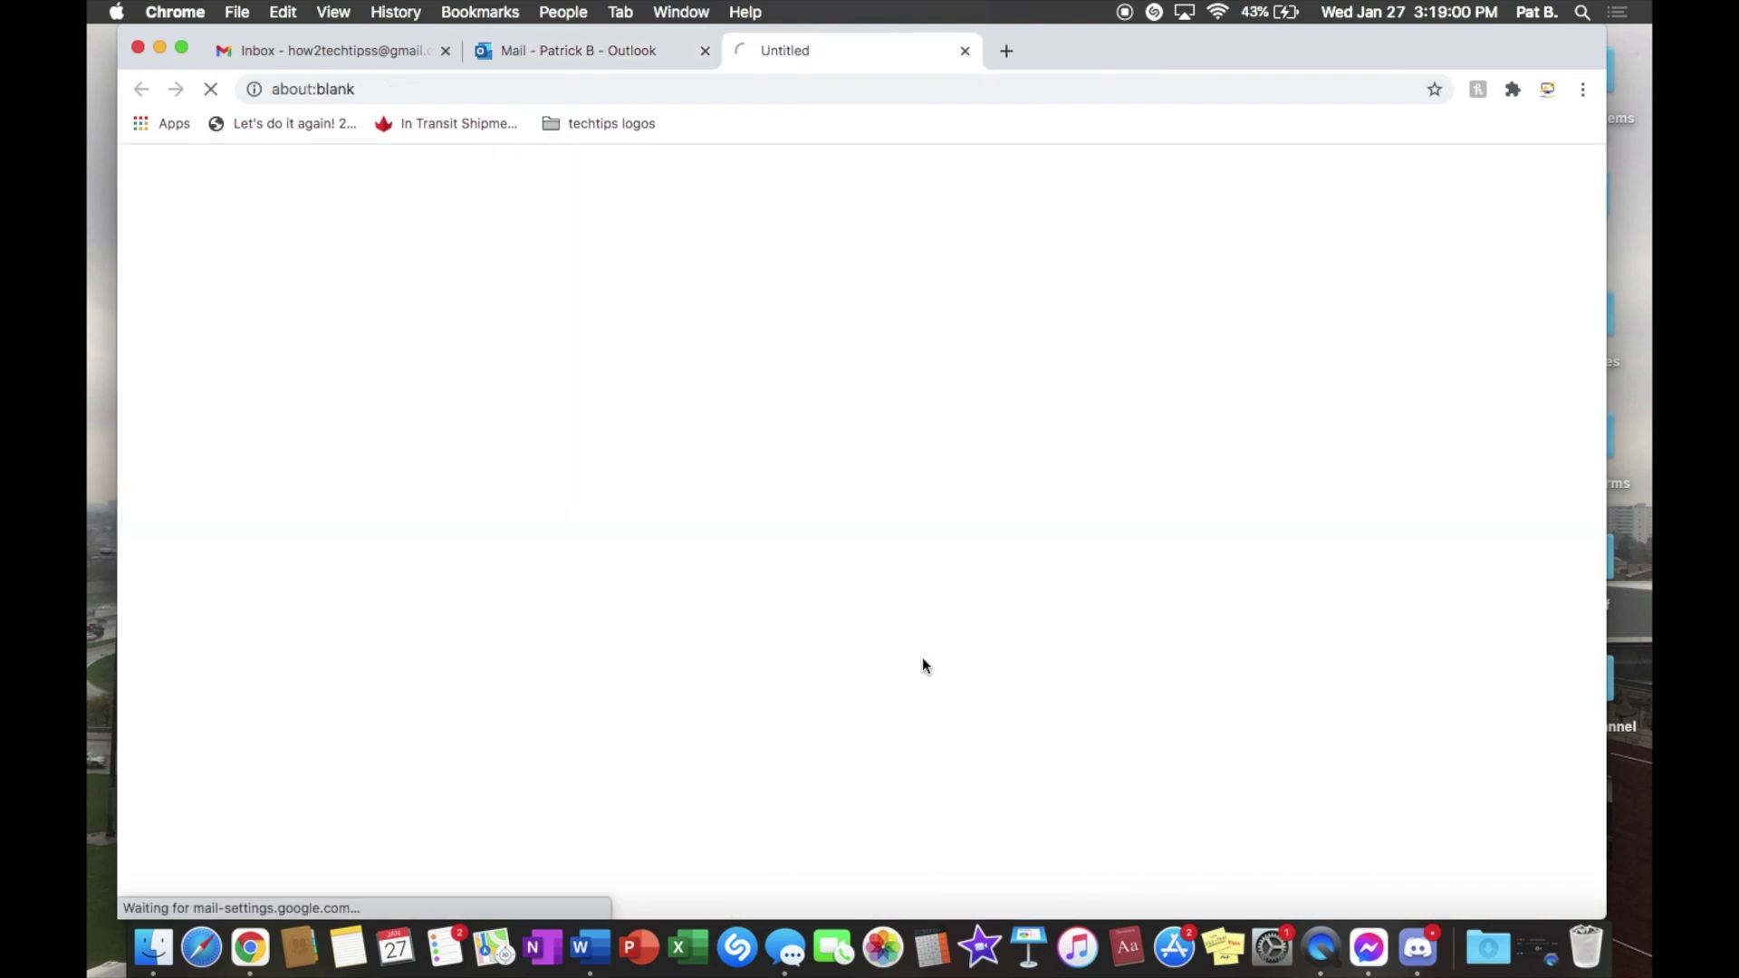
pyautogui.click(233, 323)
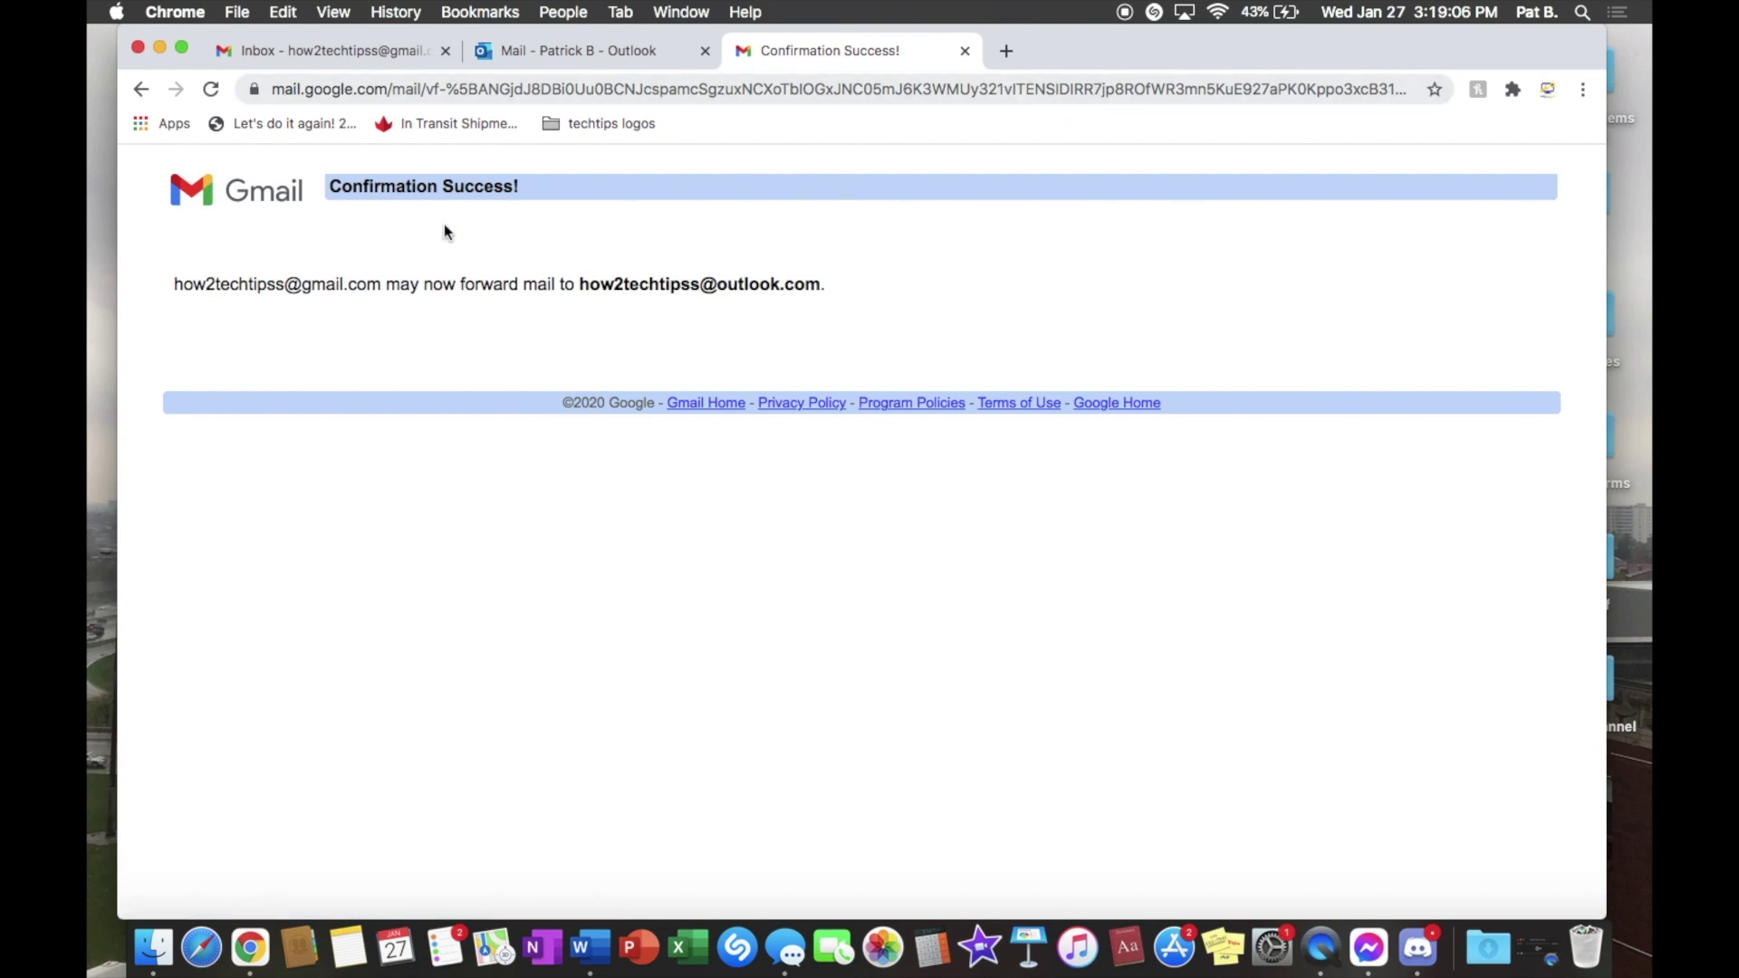
pyautogui.click(964, 52)
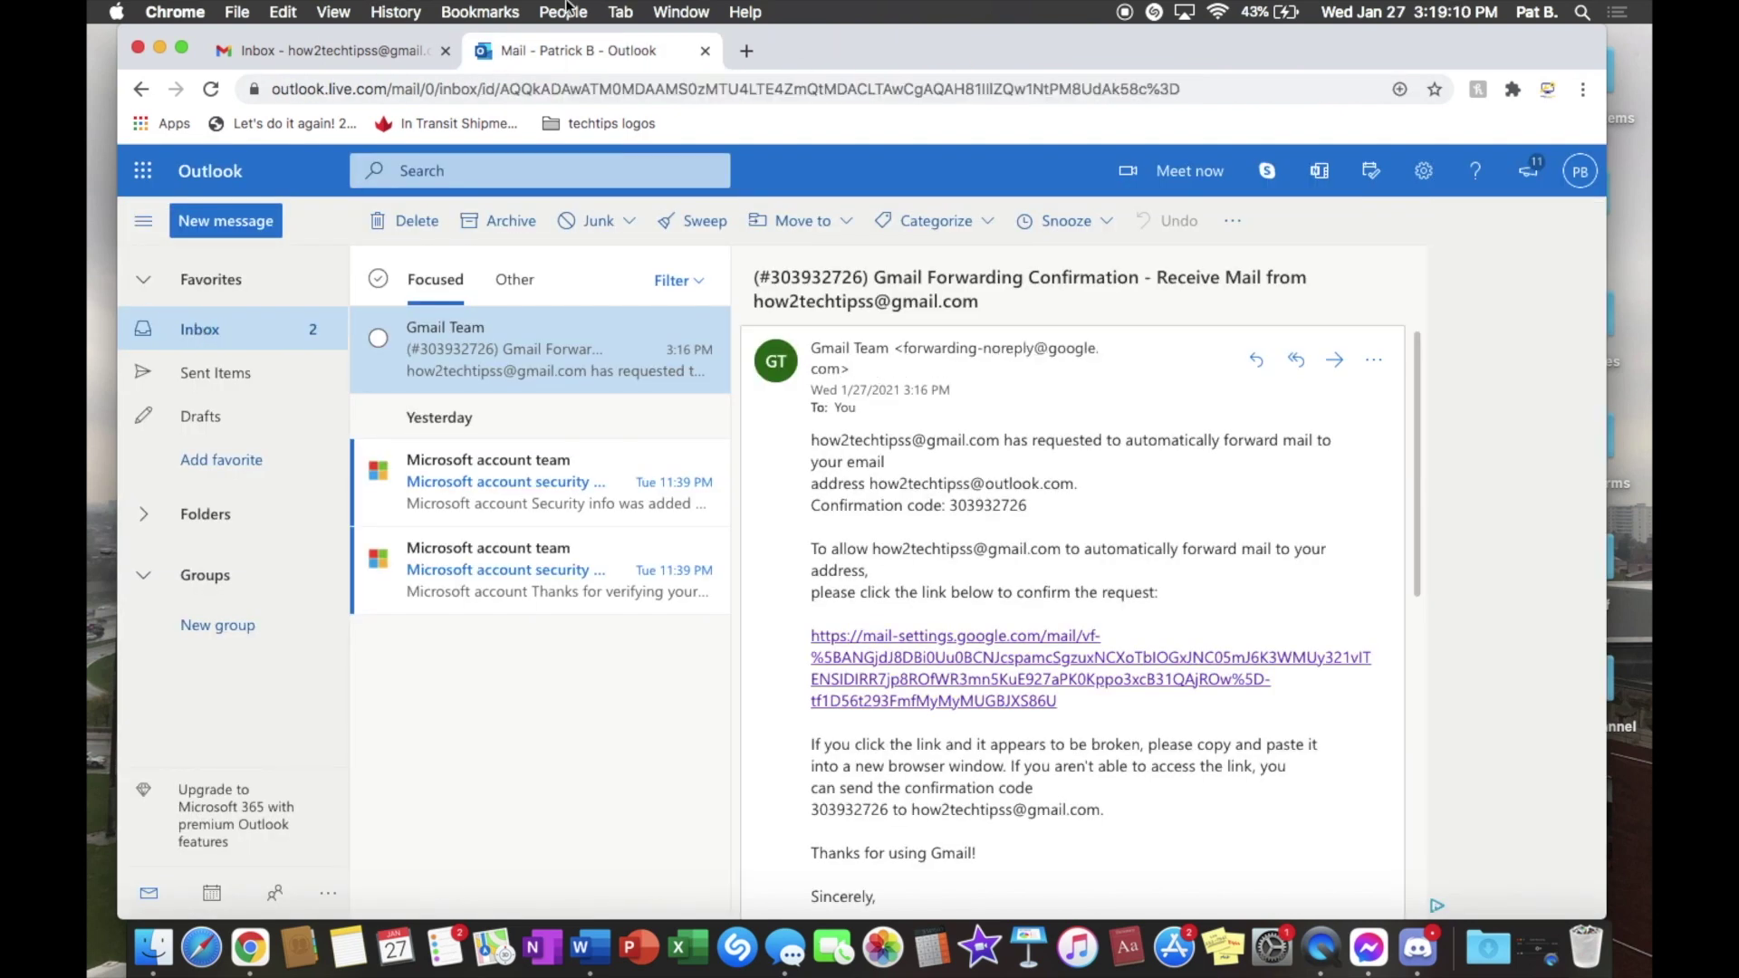
pyautogui.click(363, 51)
# Step: Compose and send a subject-less 'hello' message from Gmail to the account's own address
pyautogui.click(576, 51)
pyautogui.click(332, 52)
pyautogui.click(156, 288)
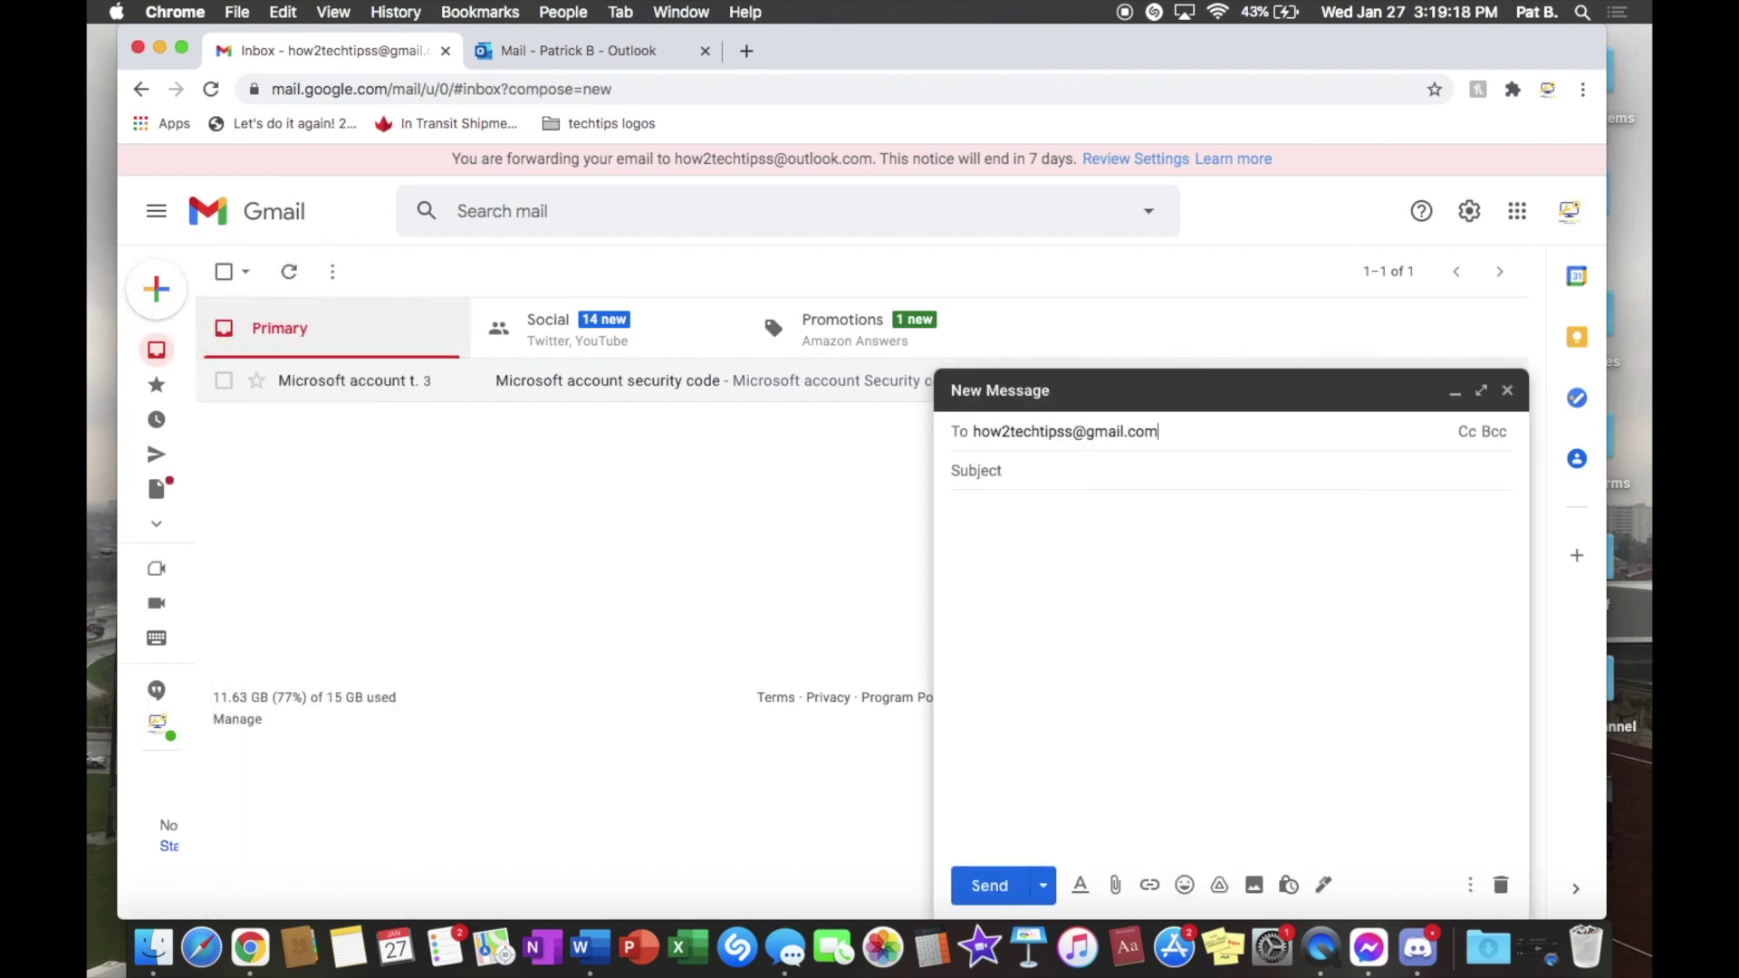
pyautogui.click(952, 511)
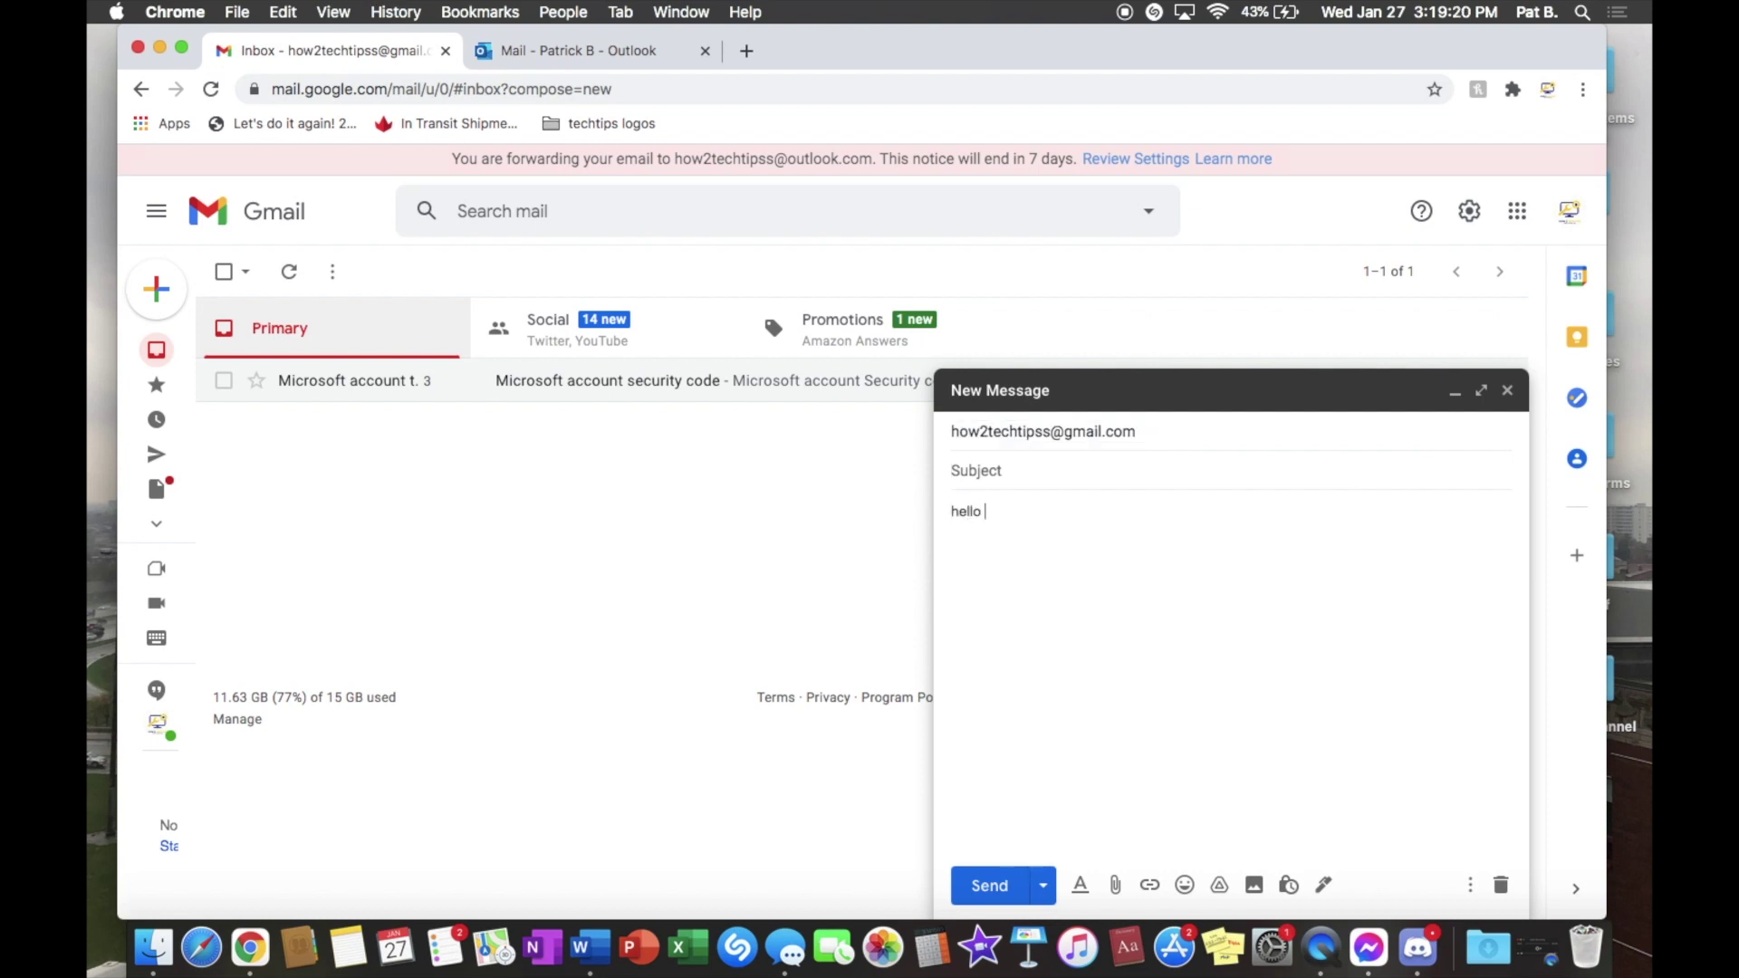
pyautogui.click(989, 885)
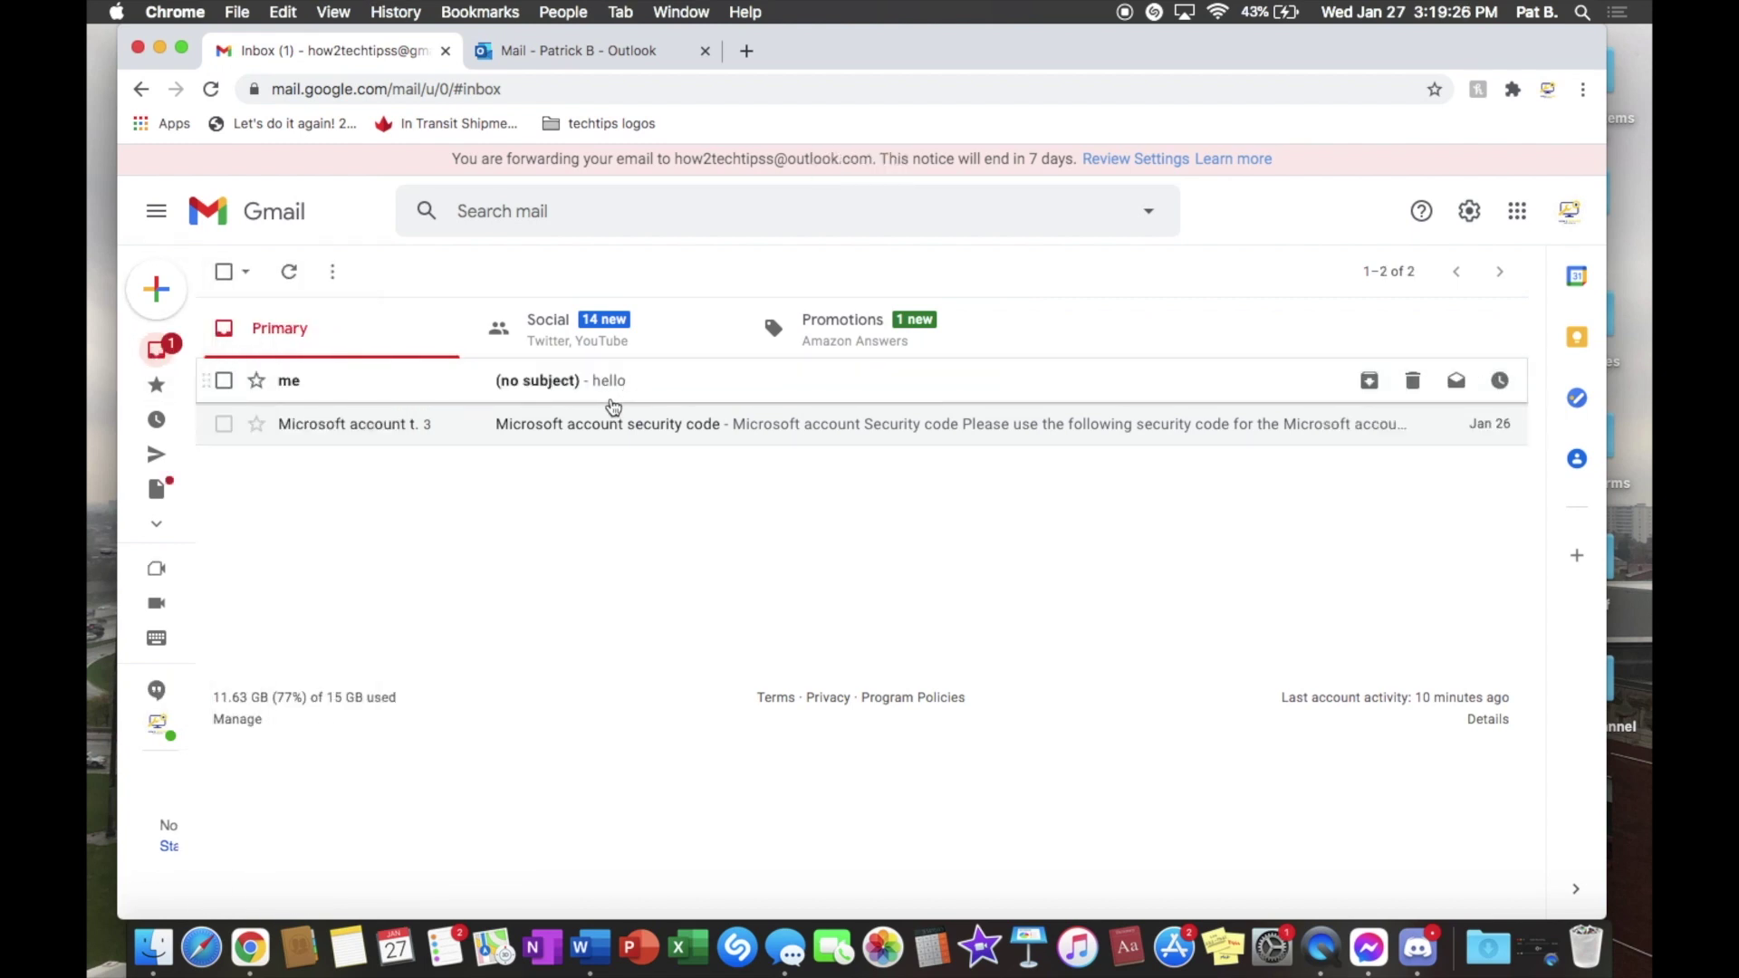
pyautogui.click(551, 49)
# Step: In the Outlook inbox, open a Microsoft account message in its own window, then close it
pyautogui.click(234, 335)
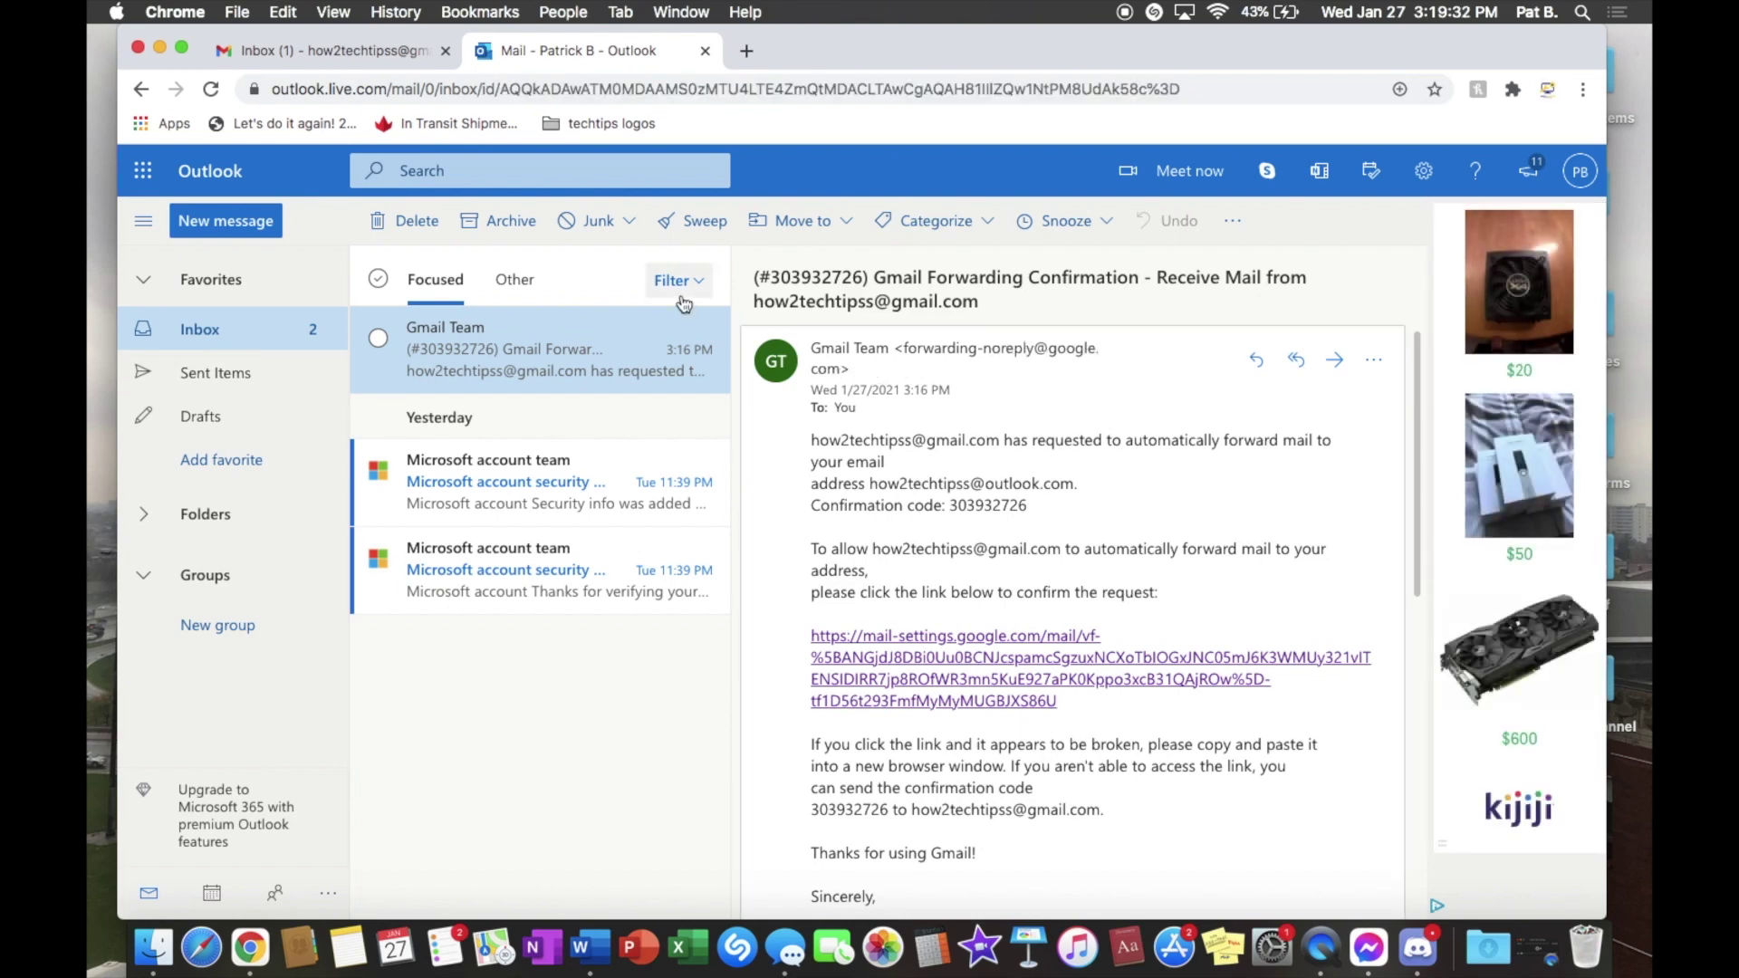
pyautogui.doubleClick(500, 515)
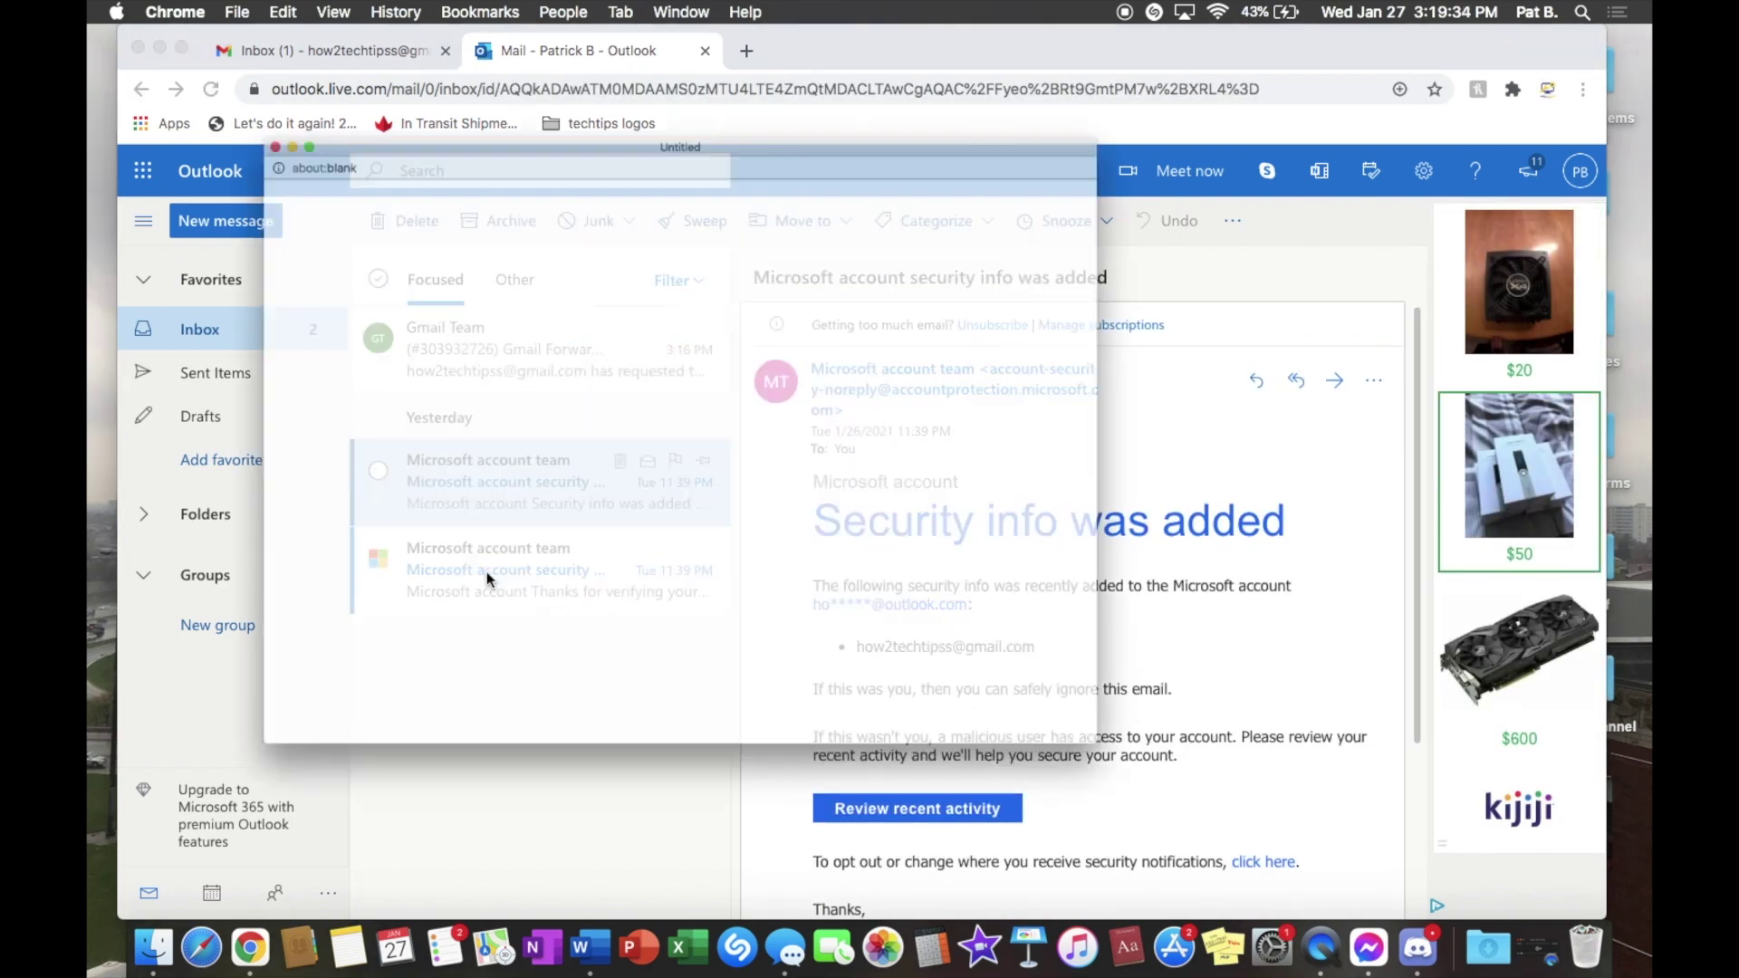
pyautogui.press('super+w')
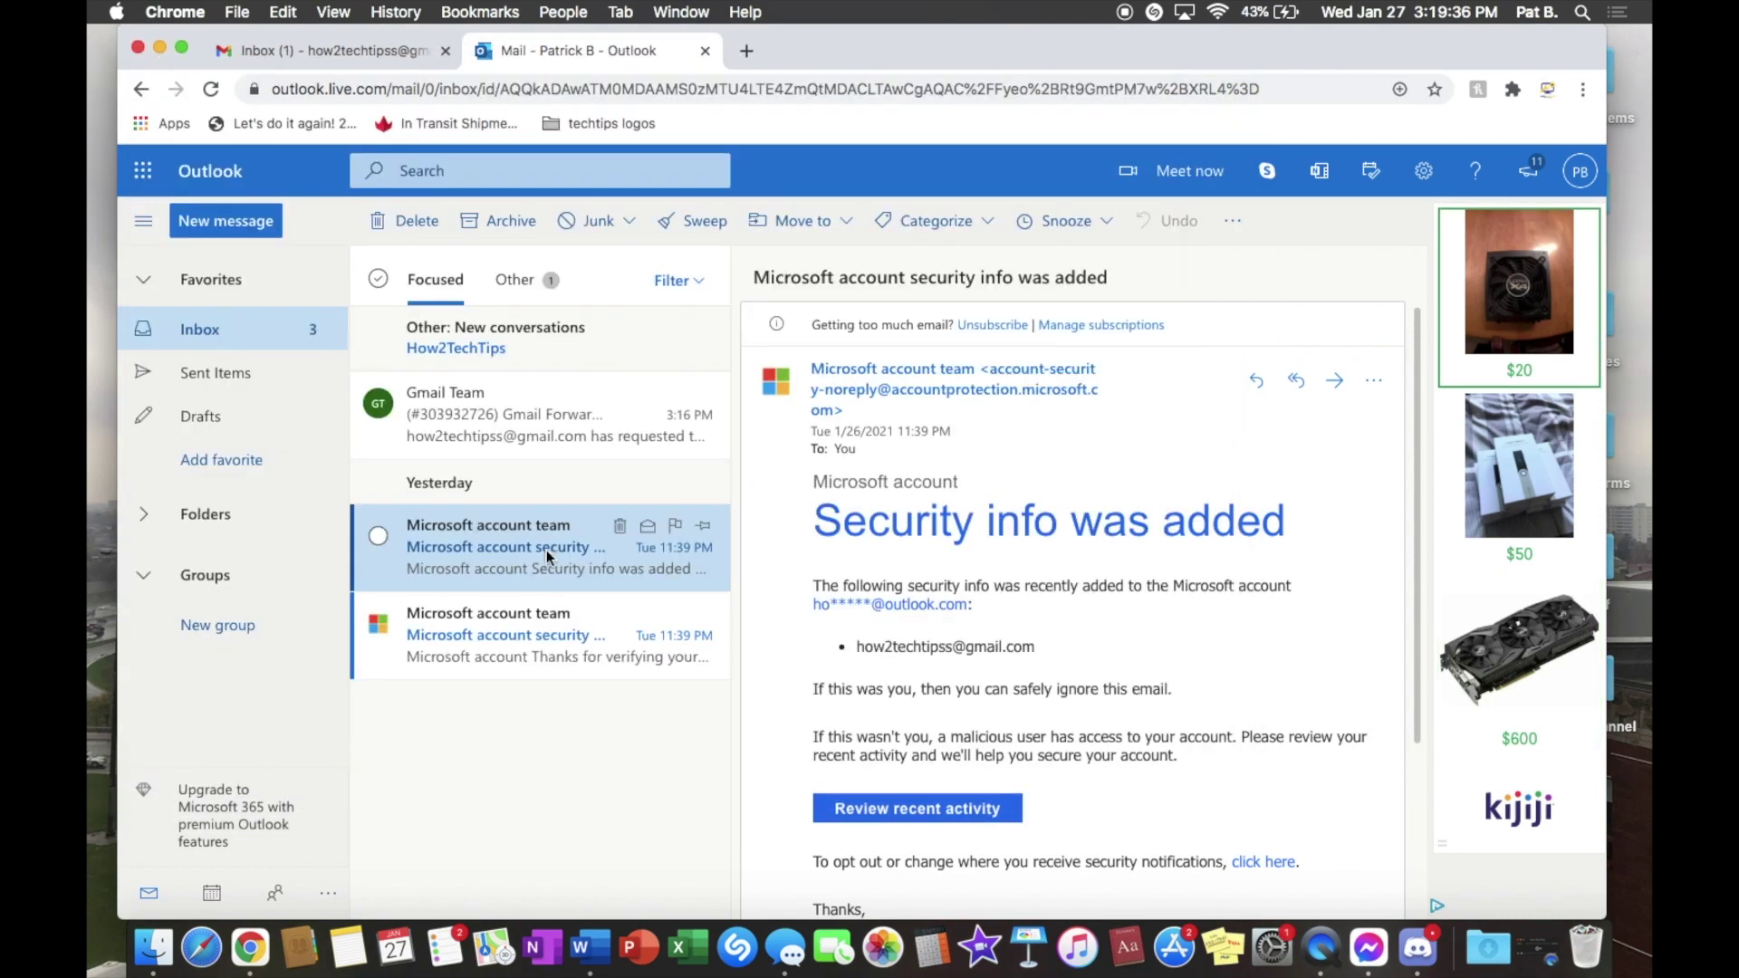
# Step: Find the forwarded 'hello' test message among the new Outlook conversations, then go back to Gmail
pyautogui.click(519, 361)
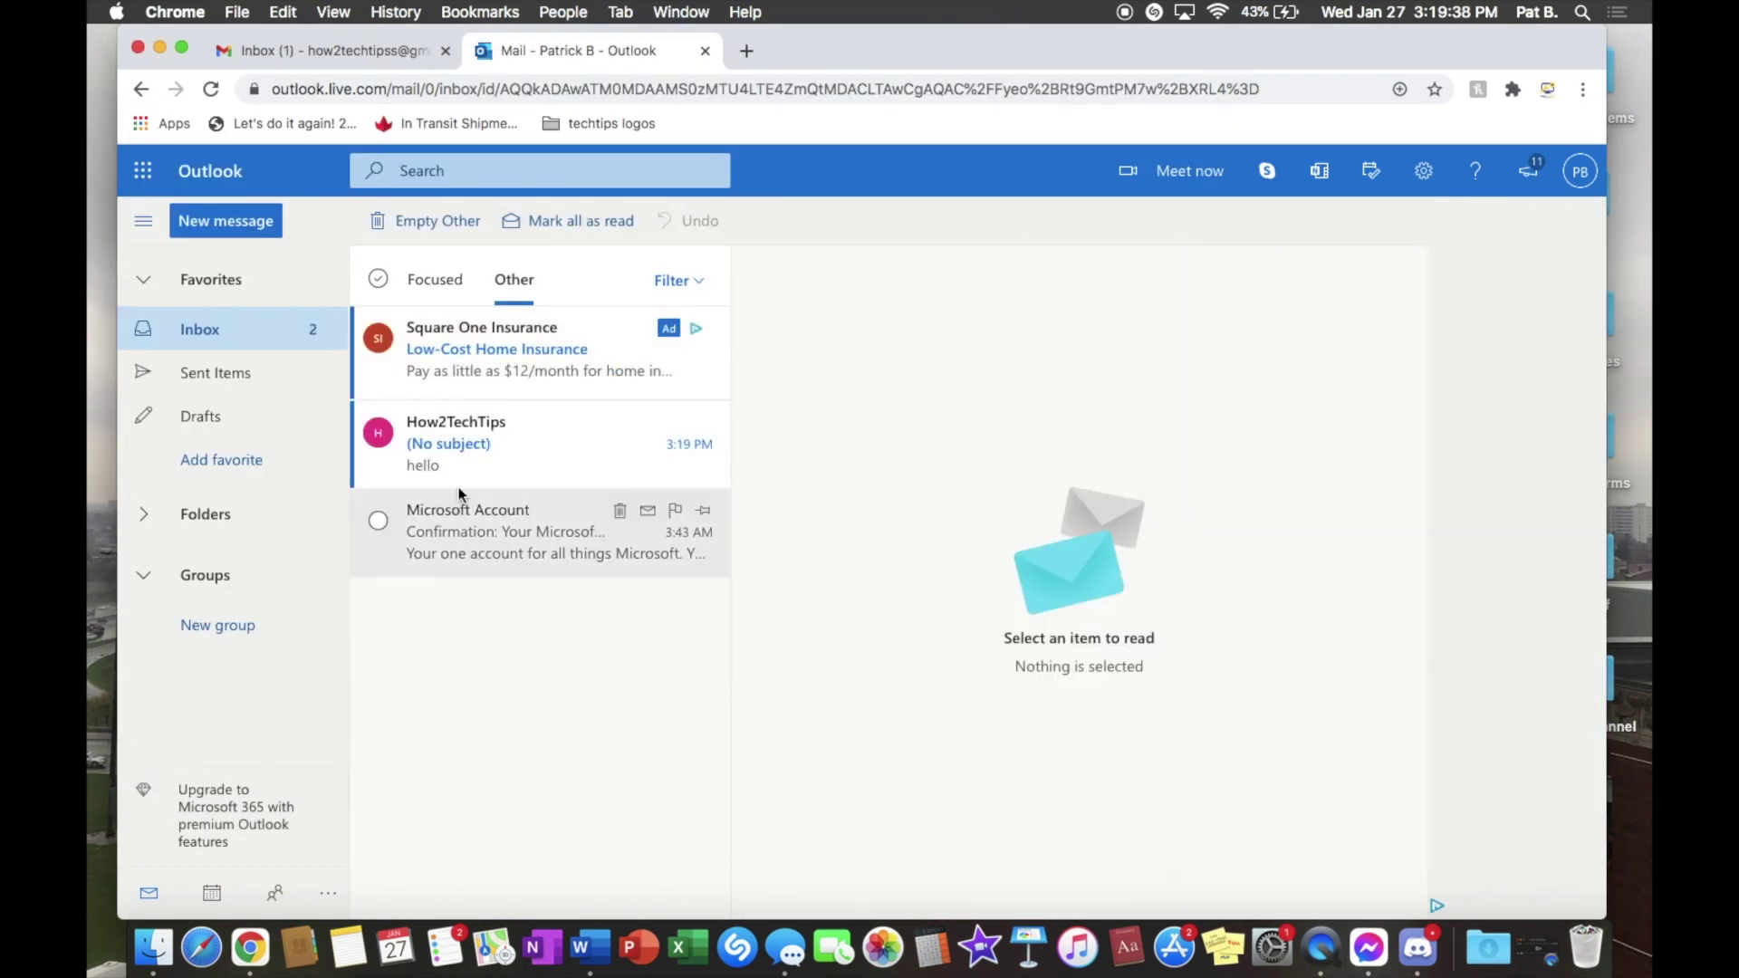
pyautogui.click(477, 452)
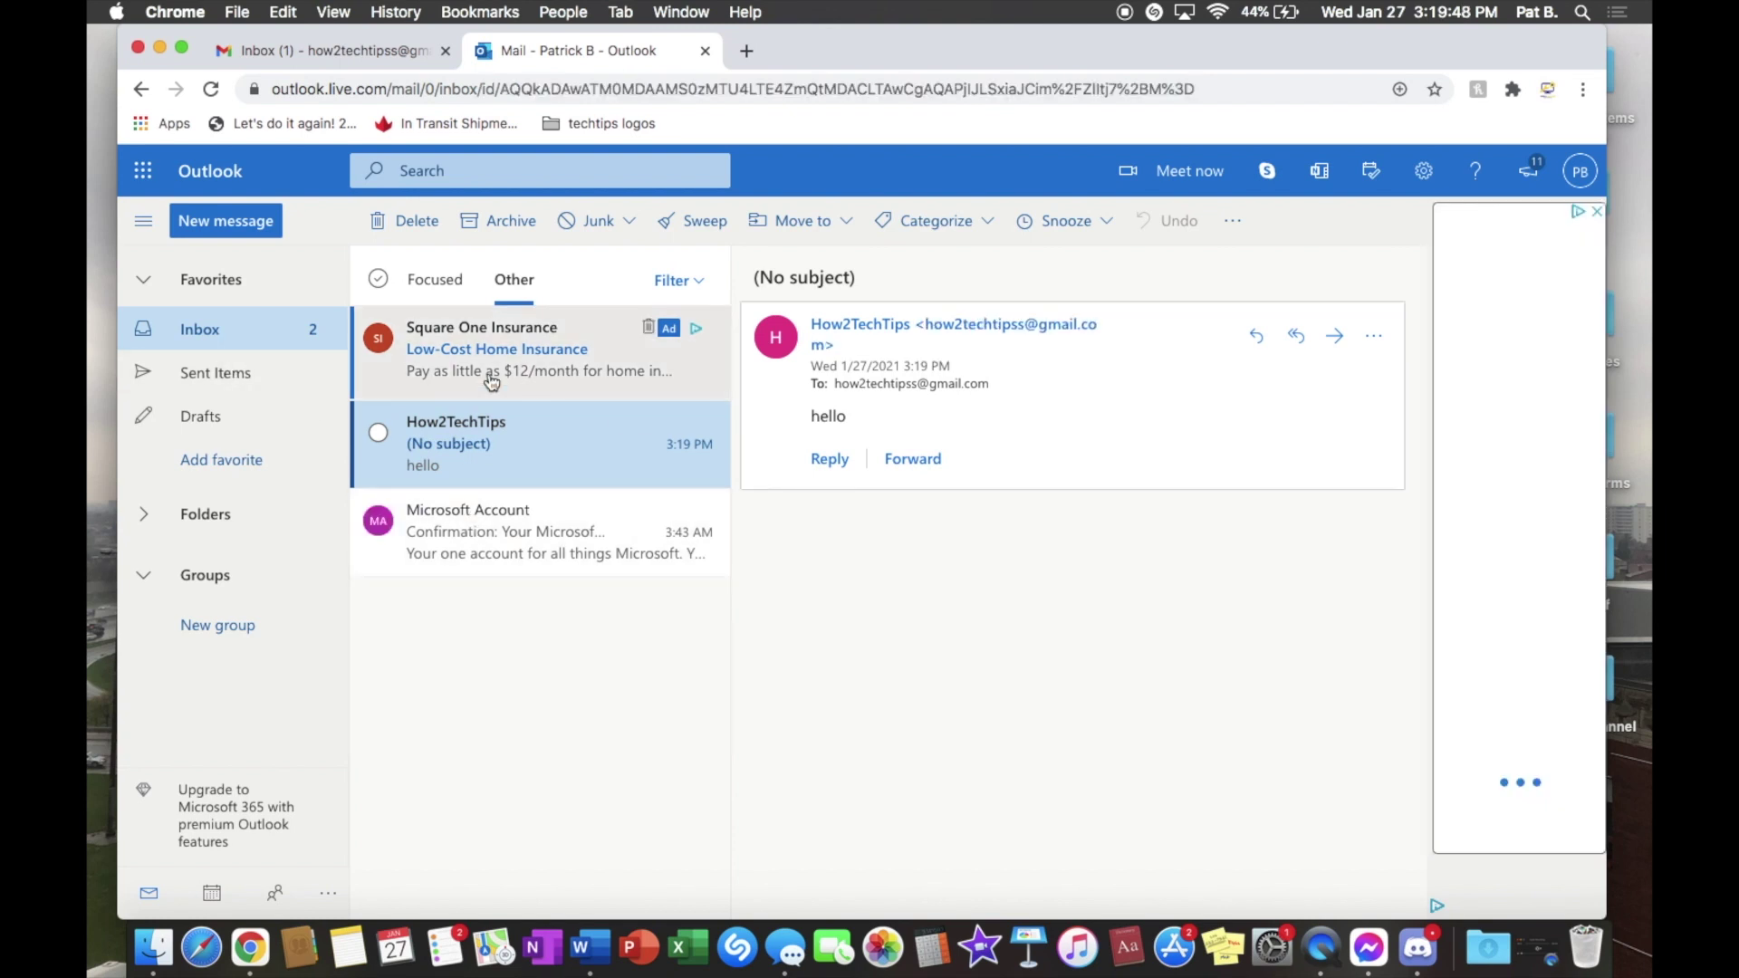
pyautogui.click(334, 44)
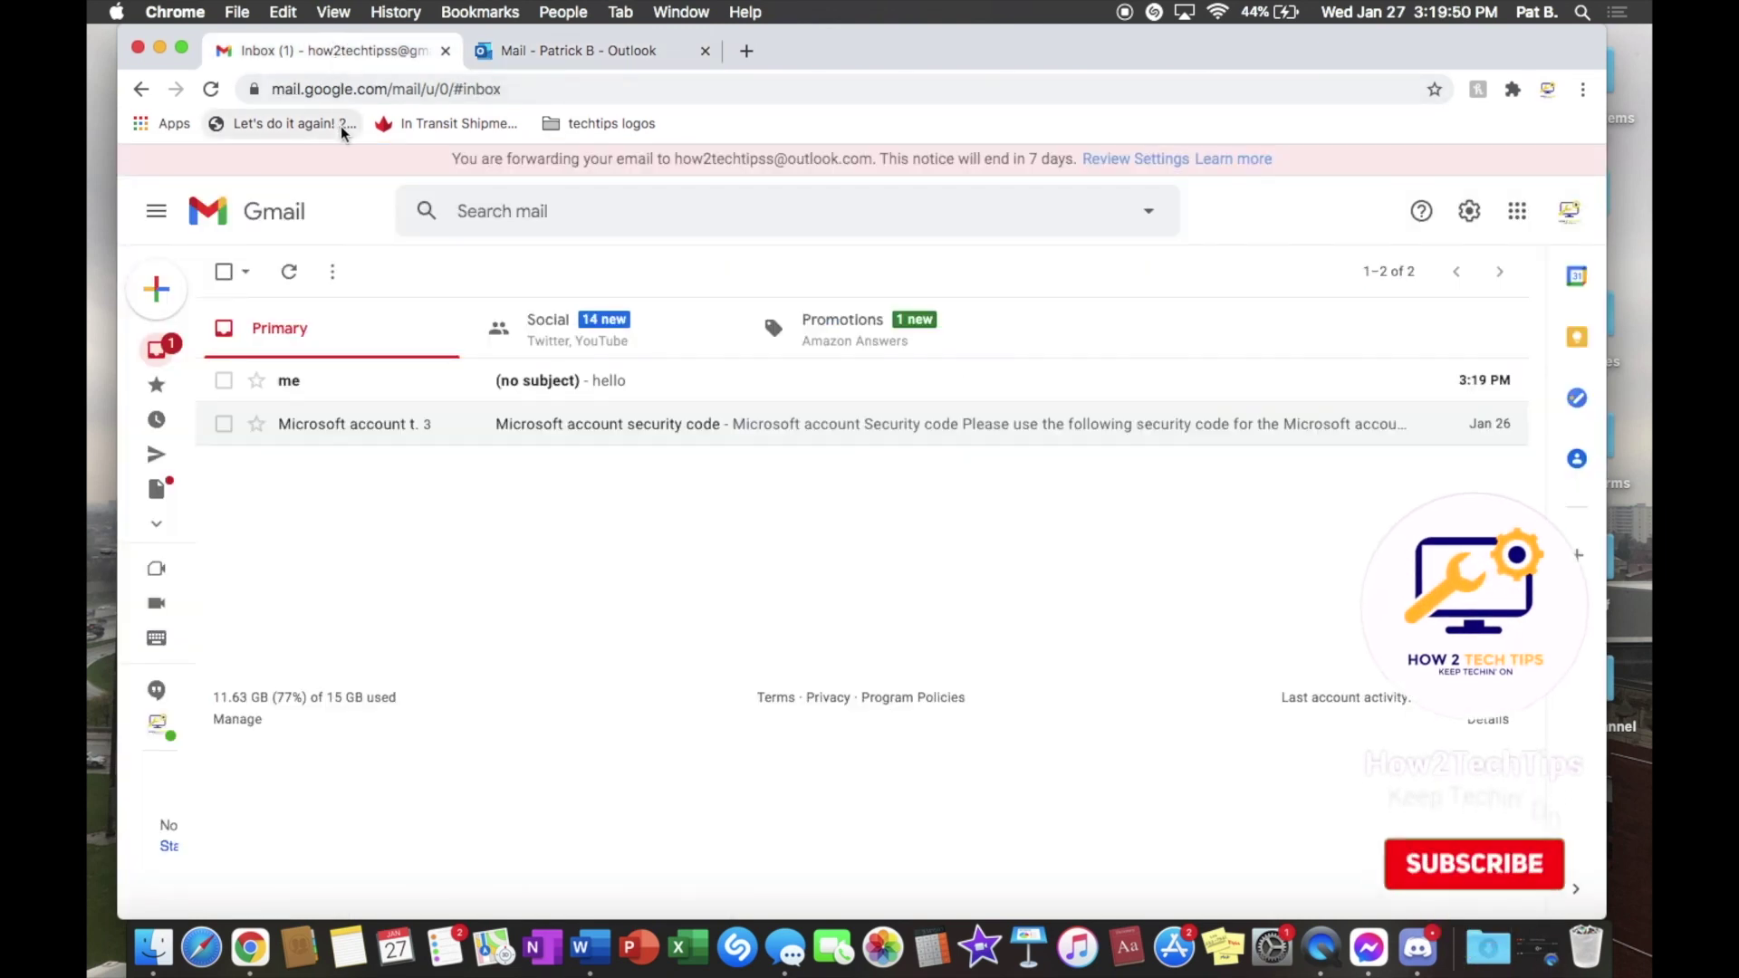